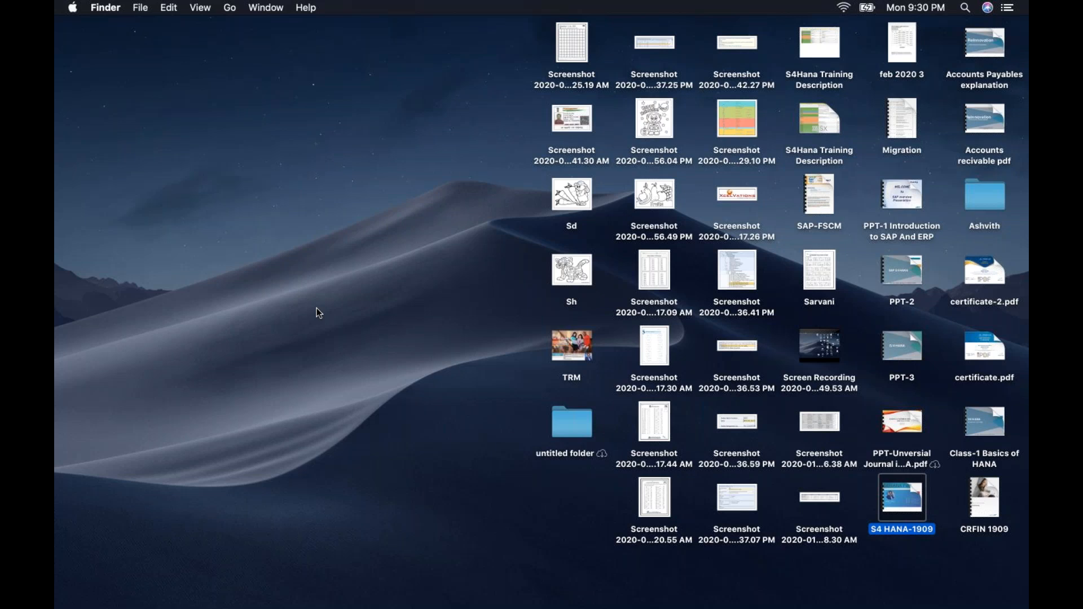
Clear the desktop selection and bring up Numbers spreadsheet Untitled 13 from the Dock
{"action": "left_click", "coordinate": [487, 470]}
{"action": "mouse_move", "coordinate": [762, 604]}
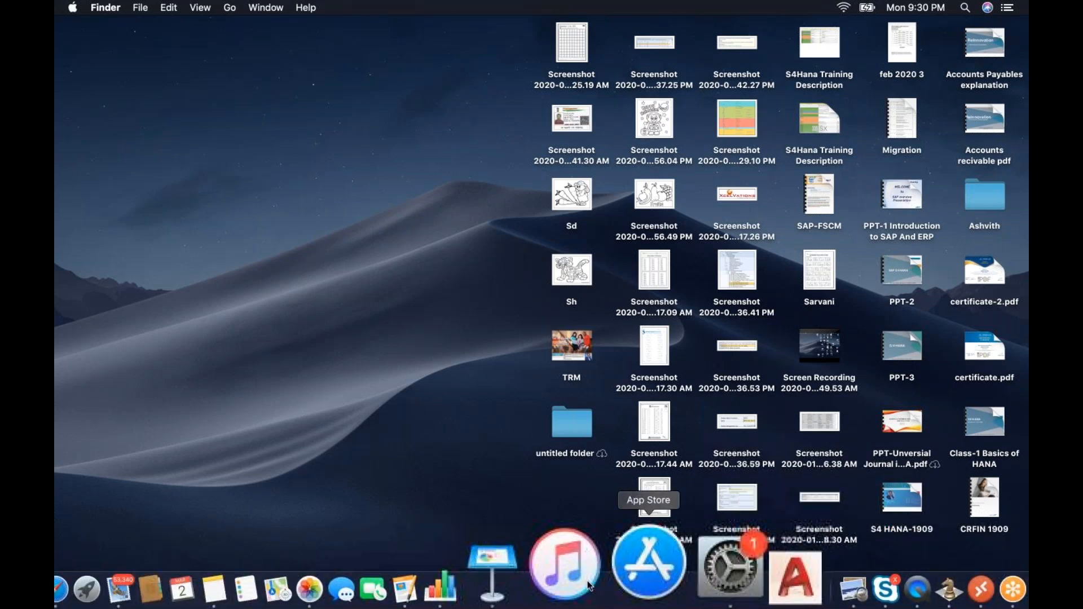
{"action": "right_click", "coordinate": [550, 577]}
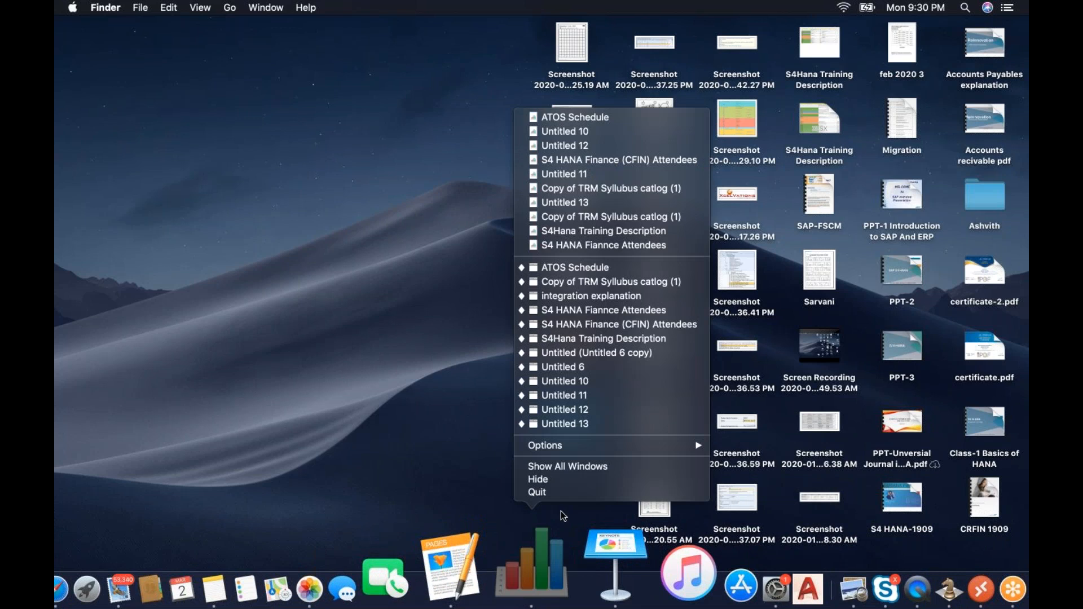
{"action": "left_click", "coordinate": [573, 428]}
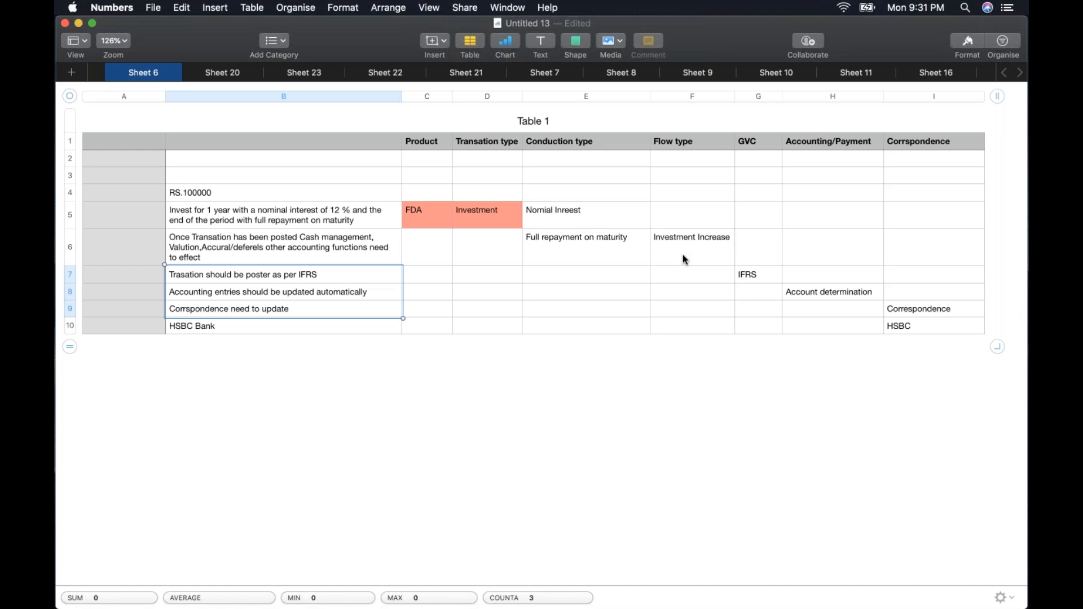
Show all GoToMeeting windows from its Dock menu
{"action": "right_click", "coordinate": [902, 570]}
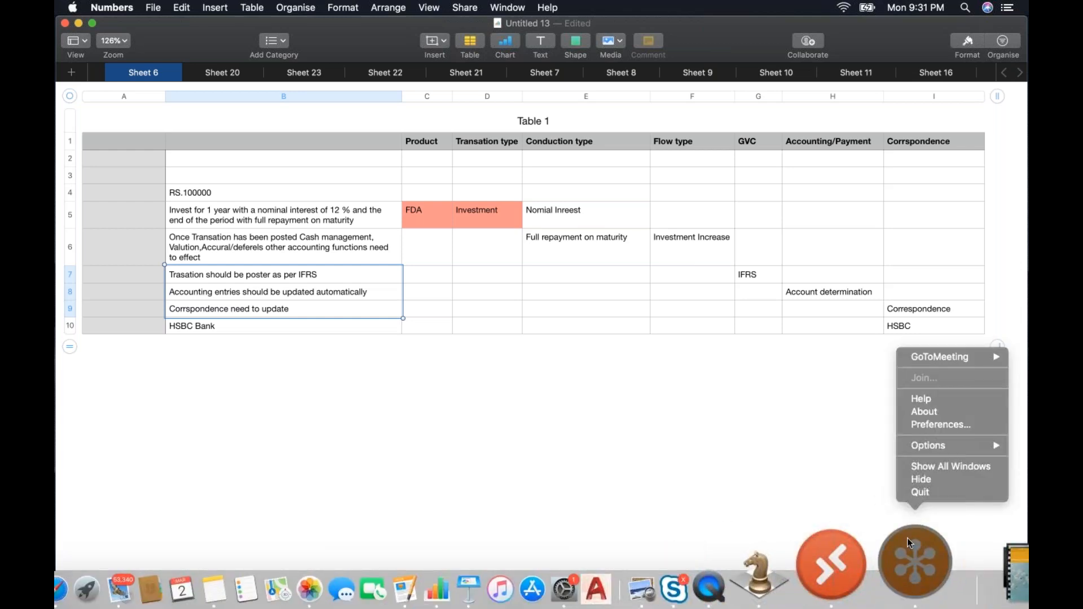
{"action": "left_click", "coordinate": [934, 466]}
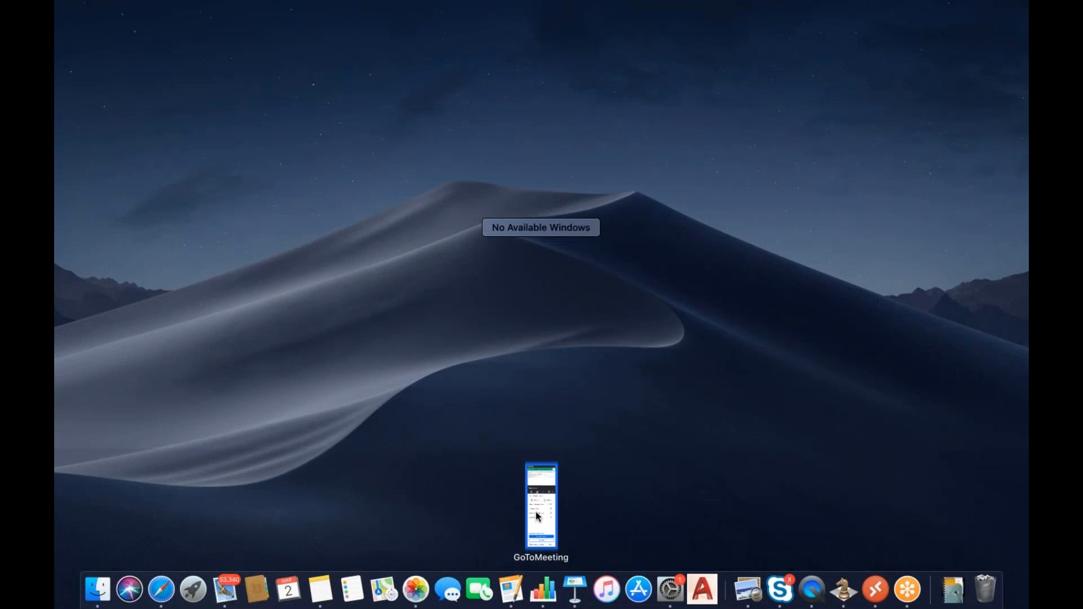
Return to the Numbers sheet and select cell F6, Investment Increase
{"action": "left_click", "coordinate": [537, 513]}
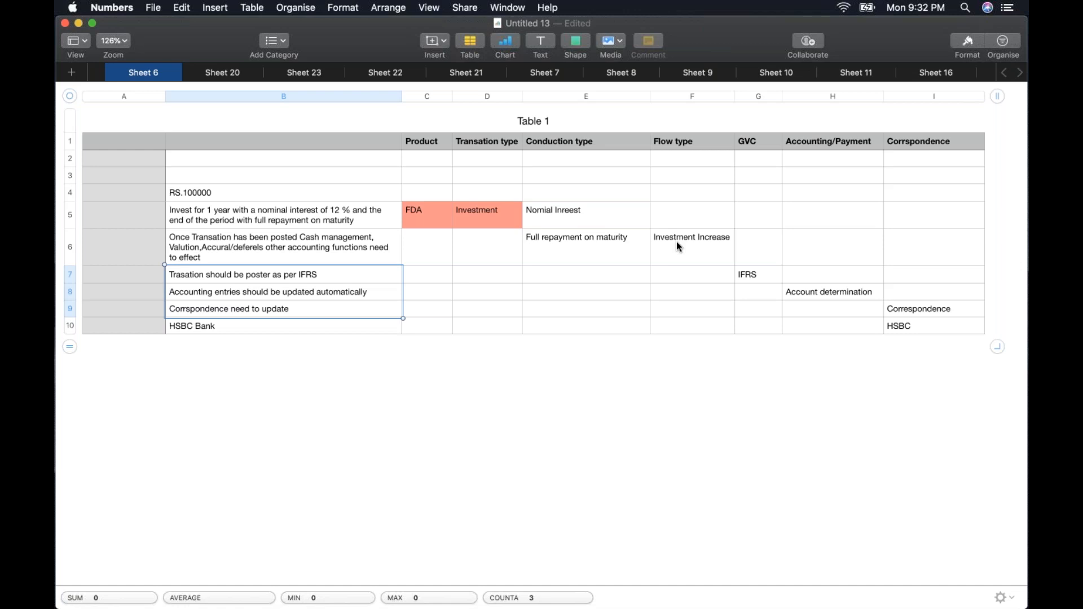
{"action": "left_click", "coordinate": [677, 244]}
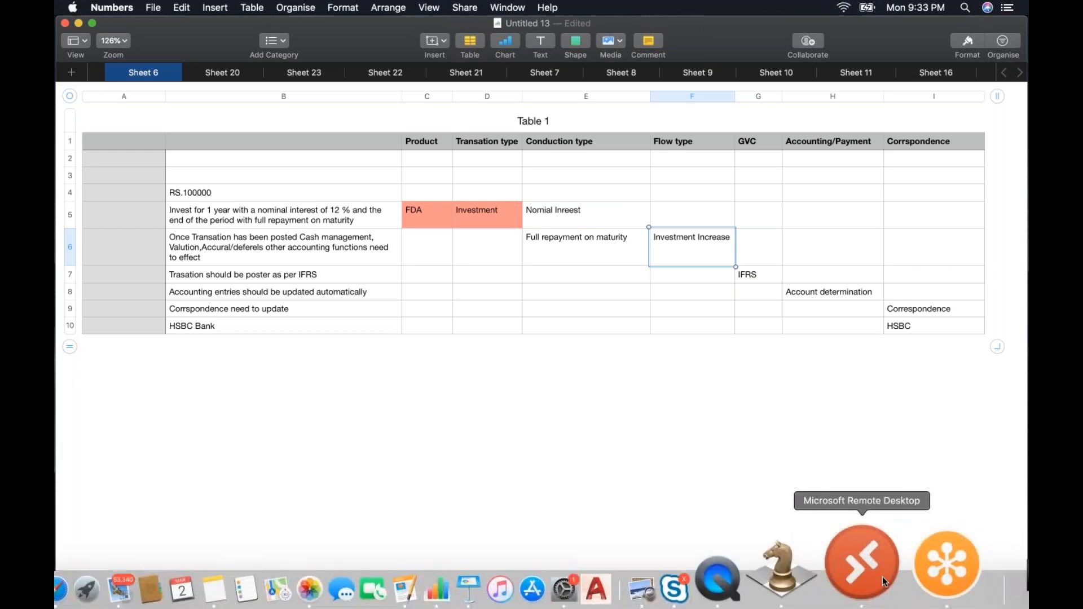
Try connecting to the secondary remote PC, then close the session and saved-PC list
{"action": "left_click", "coordinate": [882, 576]}
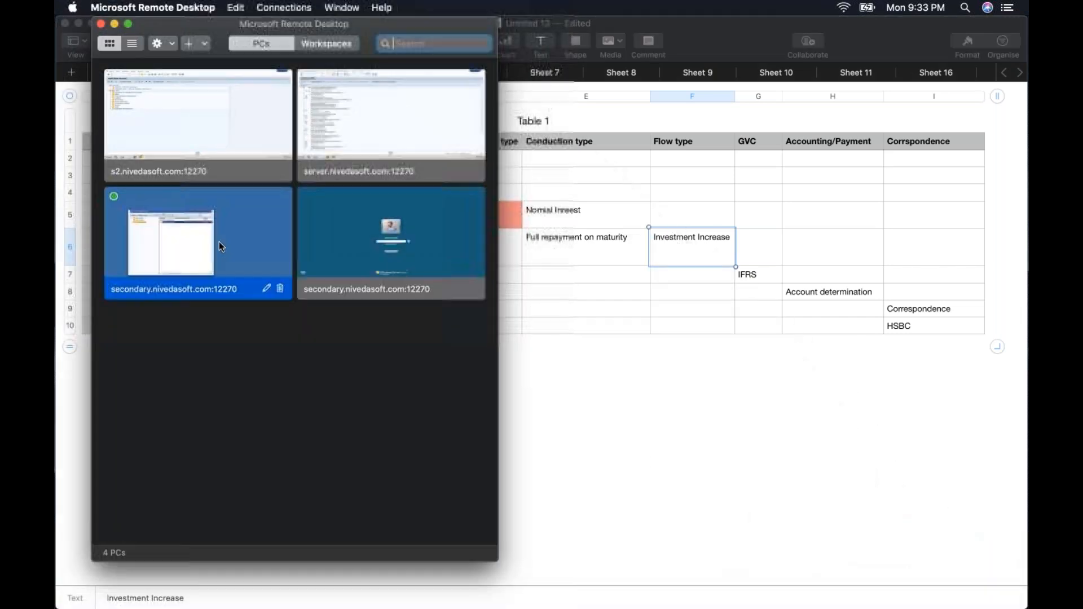
{"action": "double_click", "coordinate": [219, 242]}
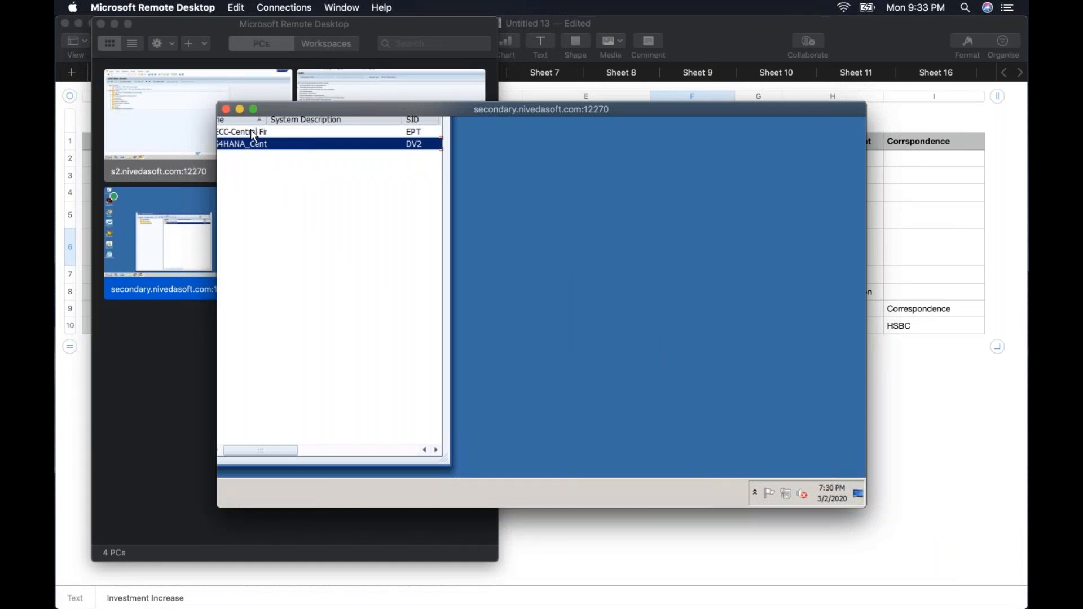
{"action": "left_click", "coordinate": [226, 110]}
{"action": "left_click", "coordinate": [101, 23]}
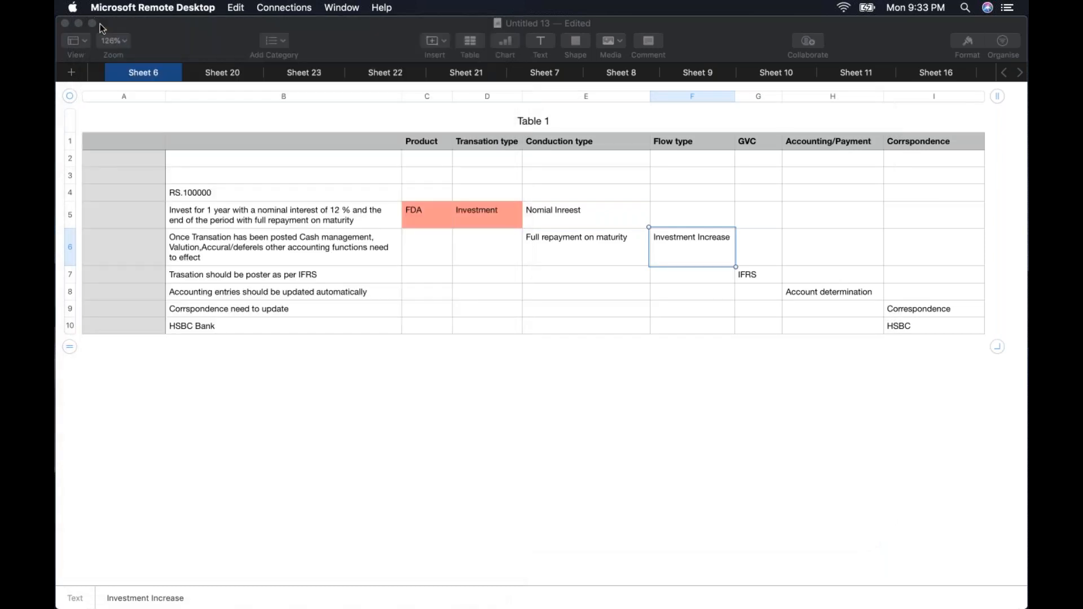
{"action": "left_click", "coordinate": [161, 38]}
Force-quit Microsoft Remote Desktop from the Apple menu
{"action": "left_click", "coordinate": [73, 8]}
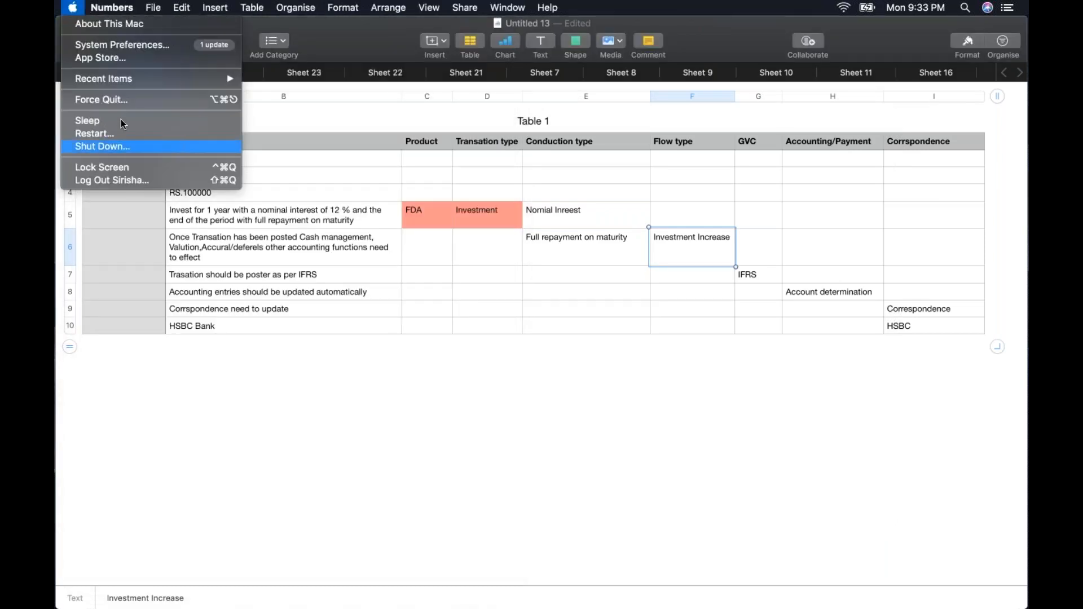
{"action": "left_click", "coordinate": [124, 101]}
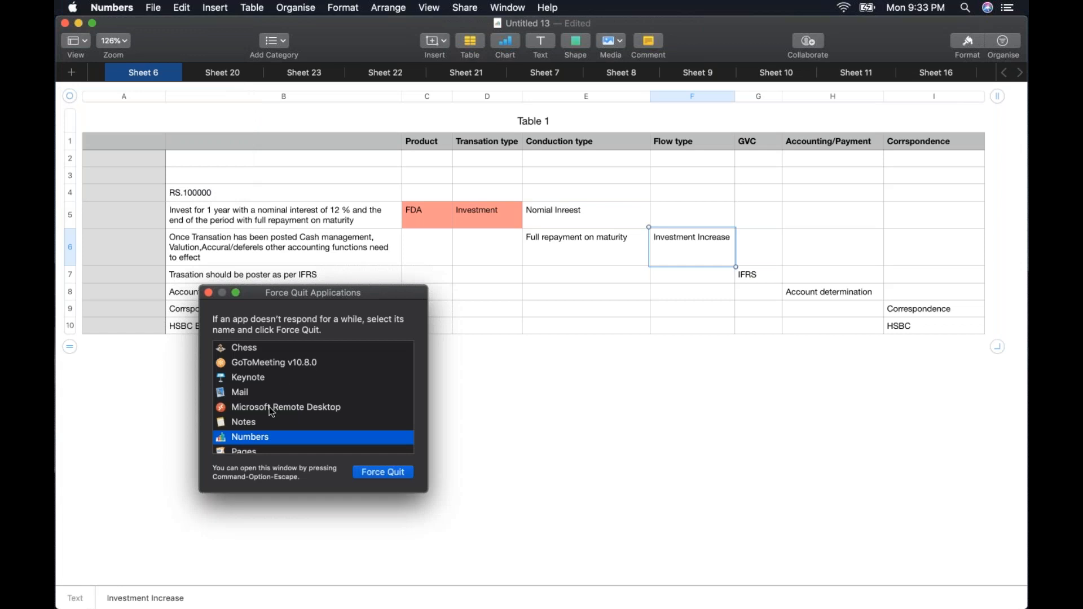
{"action": "left_click", "coordinate": [269, 407]}
{"action": "left_click", "coordinate": [358, 472]}
{"action": "left_click", "coordinate": [405, 371]}
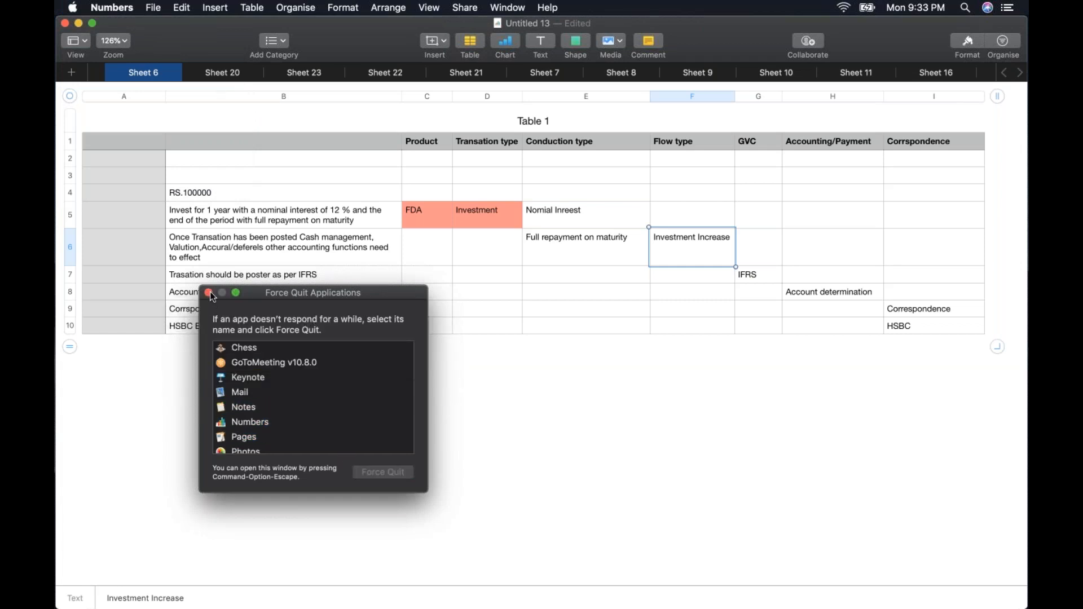
{"action": "left_click", "coordinate": [208, 292]}
Relaunch Microsoft Remote Desktop from Launchpad and connect to secondary.nivedasoft.com:12270
{"action": "left_click", "coordinate": [201, 577]}
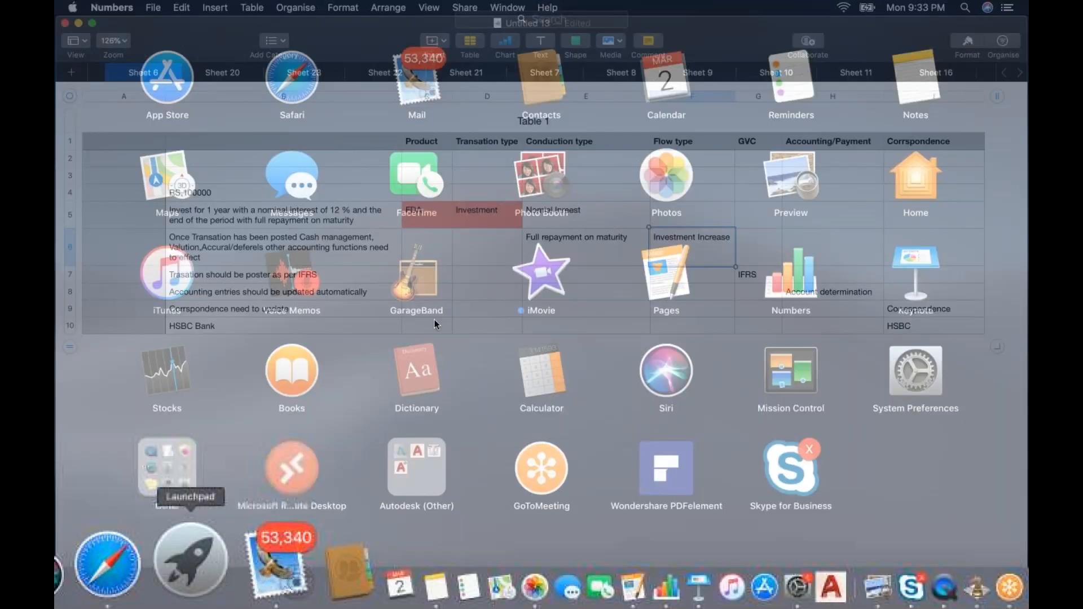
{"action": "left_click", "coordinate": [292, 468]}
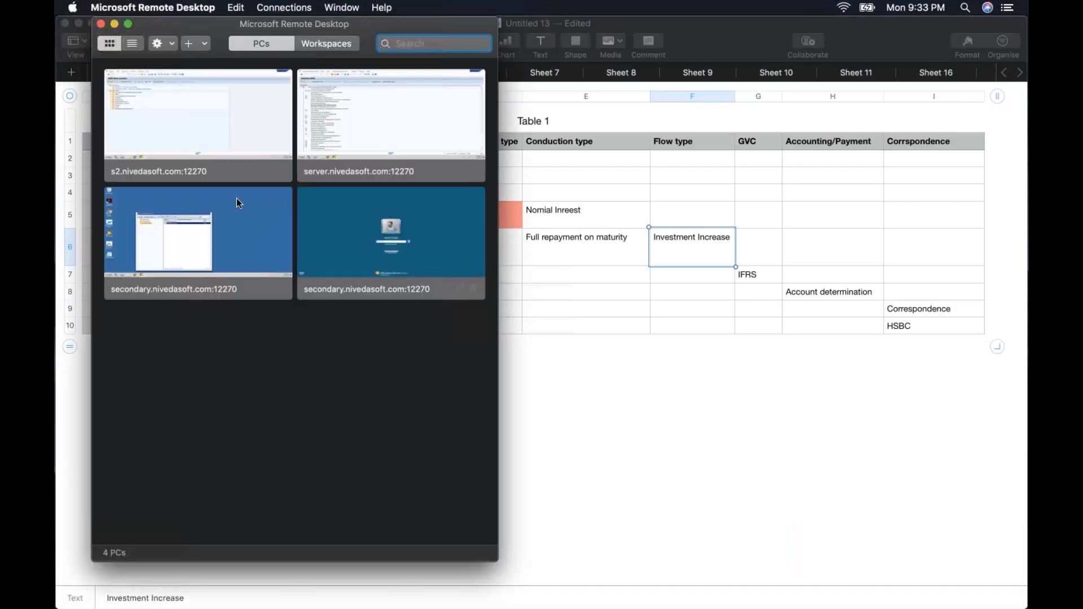
{"action": "double_click", "coordinate": [232, 215]}
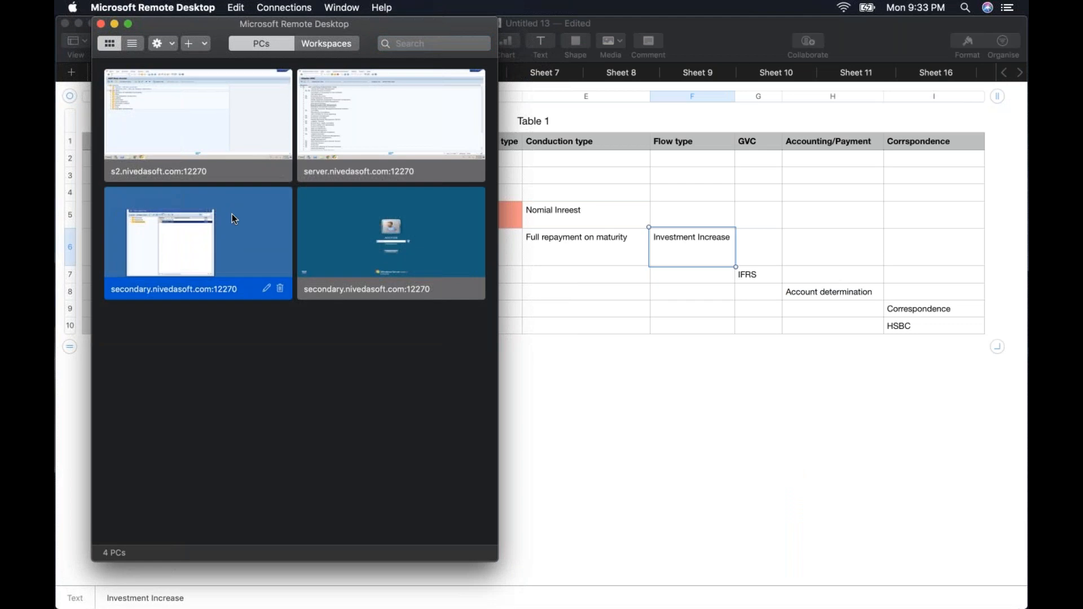
Accept the certificate warning and log on with the suggested user and the account password
{"action": "left_click", "coordinate": [696, 360]}
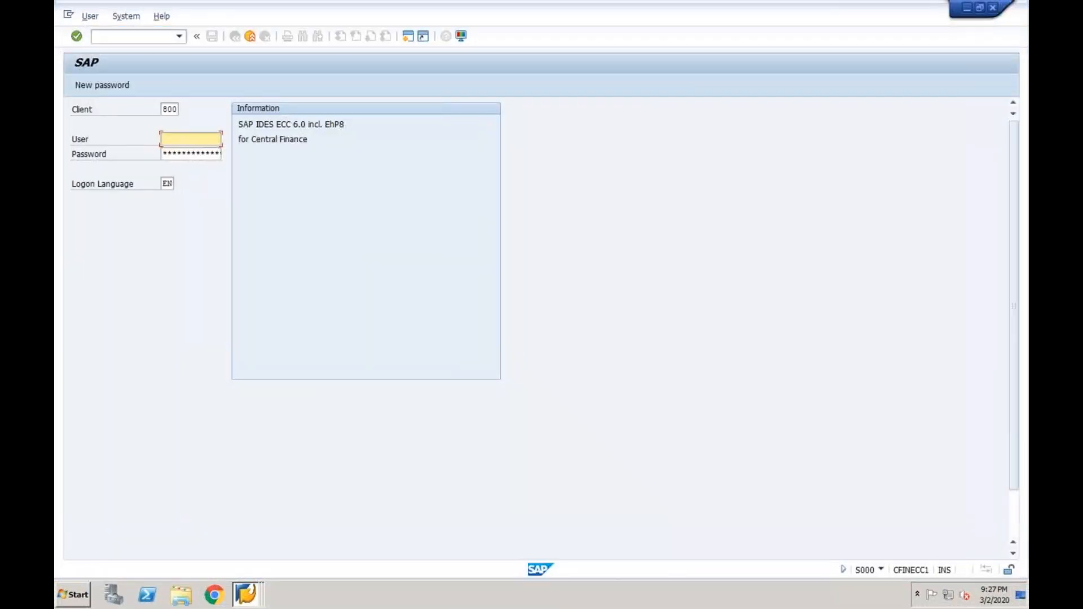
{"action": "type", "text": "a"}
{"action": "key", "text": "Down"}
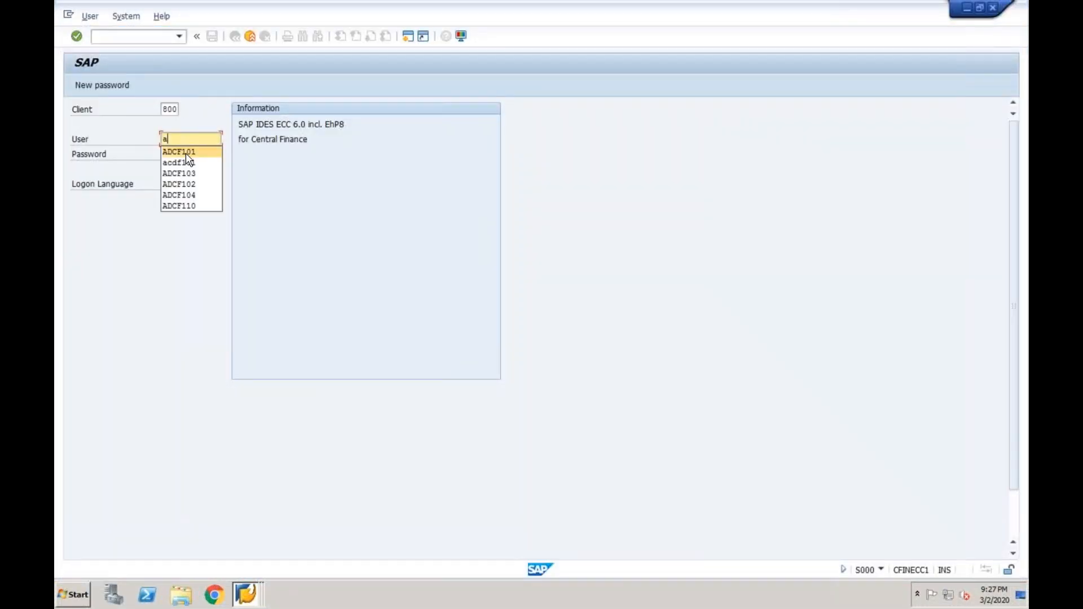
{"action": "key", "text": "Tab"}
{"action": "type", "text": "****"}
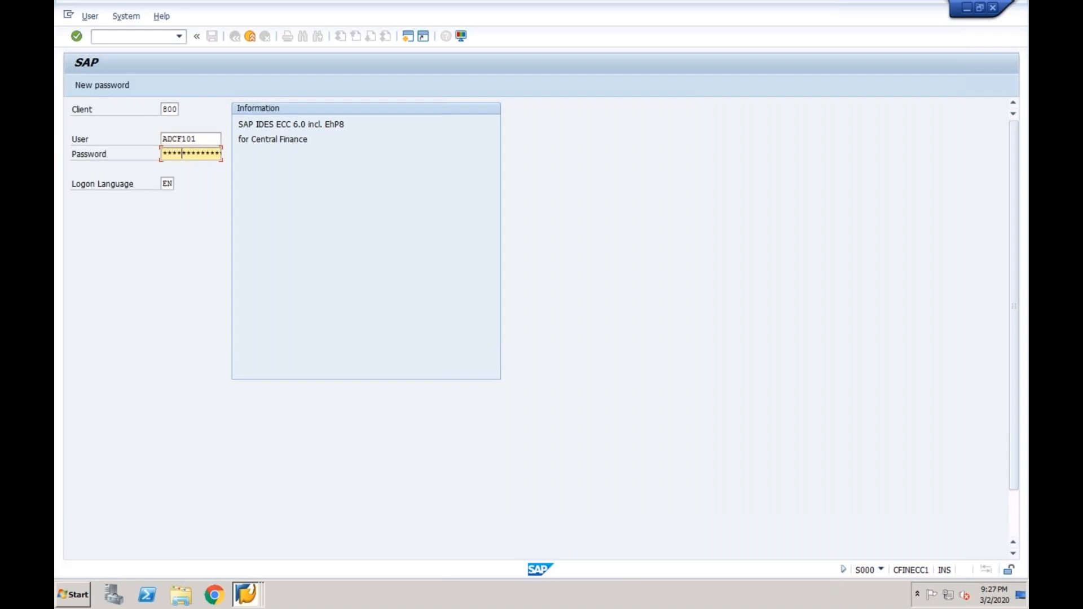
{"action": "type", "text": "****"}
{"action": "key", "text": "Return"}
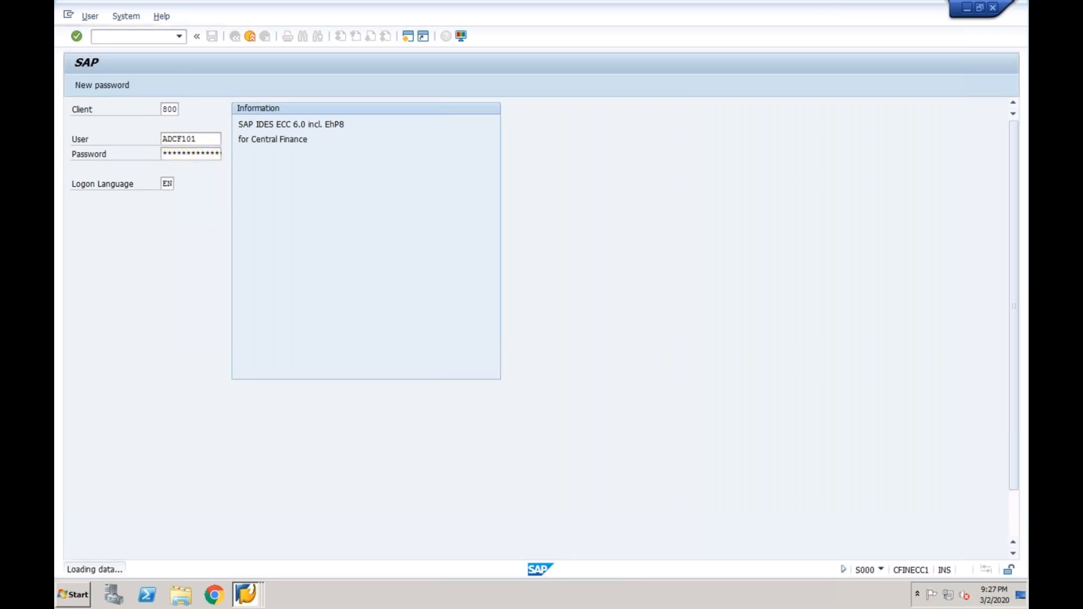
Run transaction SPRO and open the full implementation guide
{"action": "type", "text": "spro"}
{"action": "key", "text": "Return"}
{"action": "left_click", "coordinate": [145, 86]}
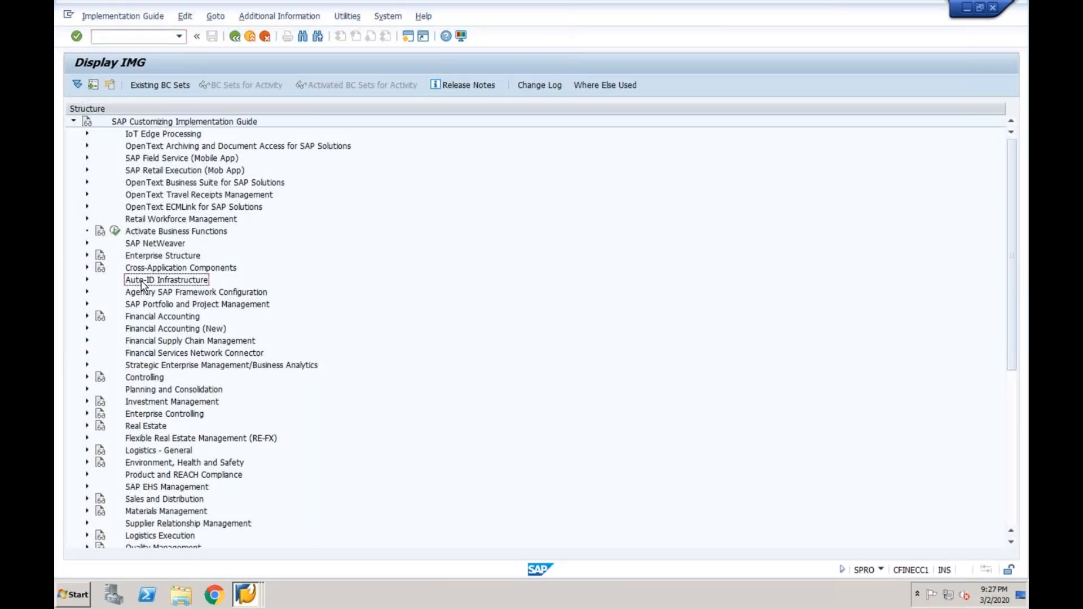
Expand Financial Supply Chain Management > Treasury and Risk Management > Transaction Manager > Money Market
{"action": "key", "text": "Down"}
{"action": "key", "text": "Down"}
{"action": "key", "text": "Down"}
{"action": "key", "text": "Down"}
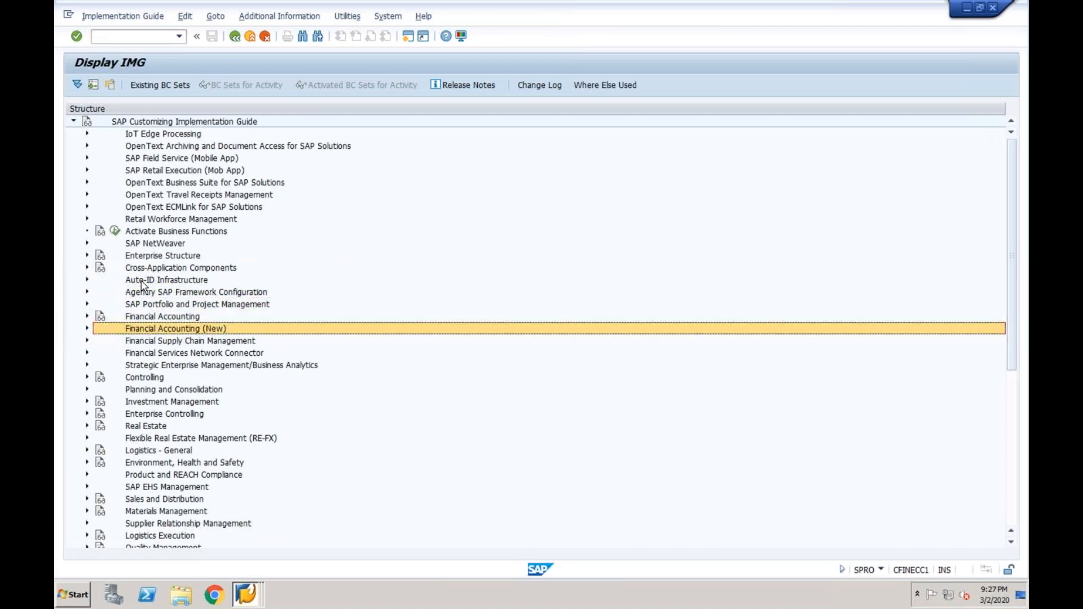
{"action": "key", "text": "Down"}
{"action": "key", "text": "Right"}
{"action": "key", "text": "Down"}
{"action": "key", "text": "Down"}
{"action": "key", "text": "Down"}
{"action": "key", "text": "Down"}
{"action": "key", "text": "Down"}
{"action": "key", "text": "Down"}
{"action": "key", "text": "Down"}
{"action": "key", "text": "Down"}
{"action": "key", "text": "Down"}
{"action": "key", "text": "Right"}
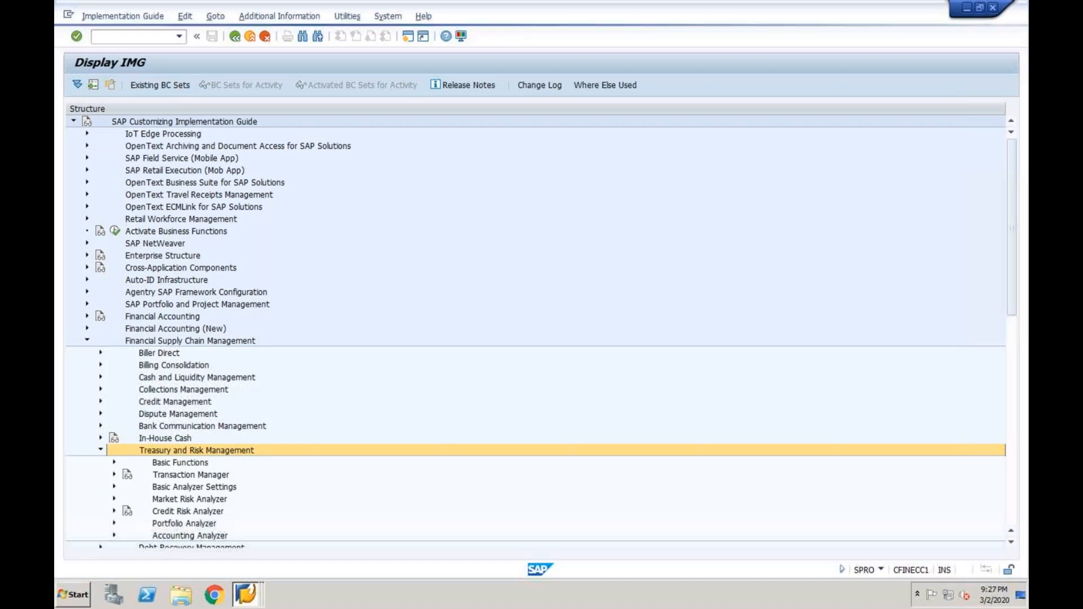
{"action": "key", "text": "Down"}
{"action": "key", "text": "Right"}
{"action": "key", "text": "Down"}
{"action": "key", "text": "Down"}
{"action": "key", "text": "Right"}
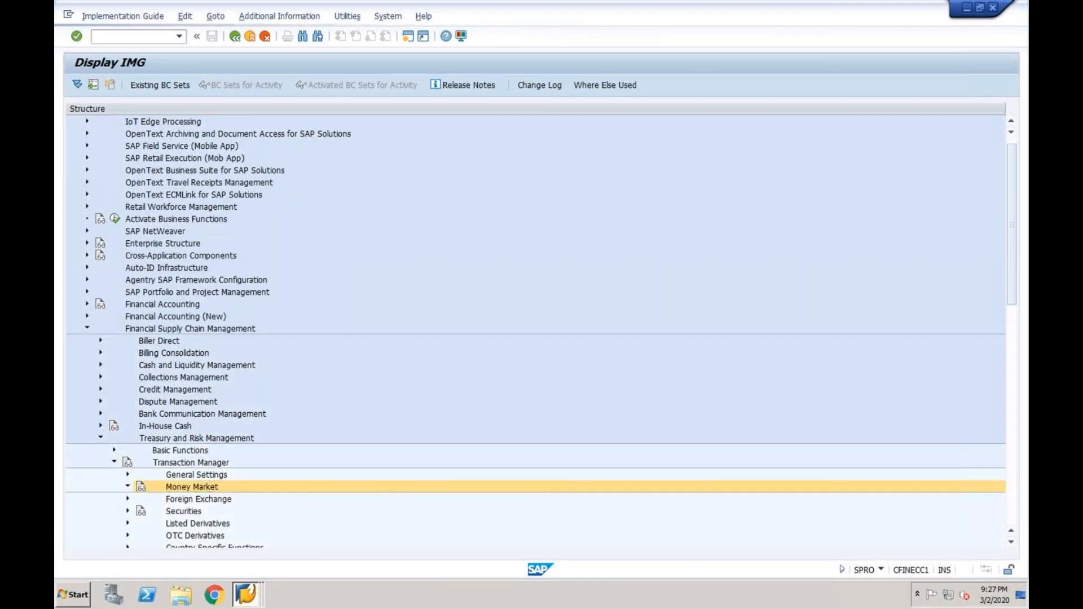
Browse Money Market's Transaction Management: Product Types, Transaction Types, Update Types, Condition Types
{"action": "key", "text": "Down"}
{"action": "key", "text": "Right"}
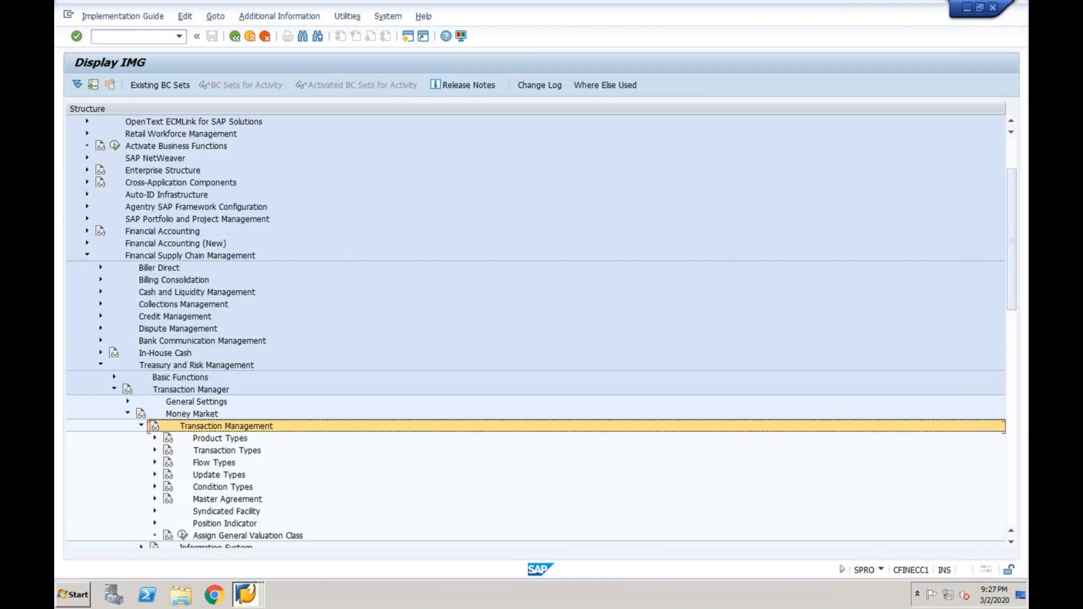
{"action": "key", "text": "Down"}
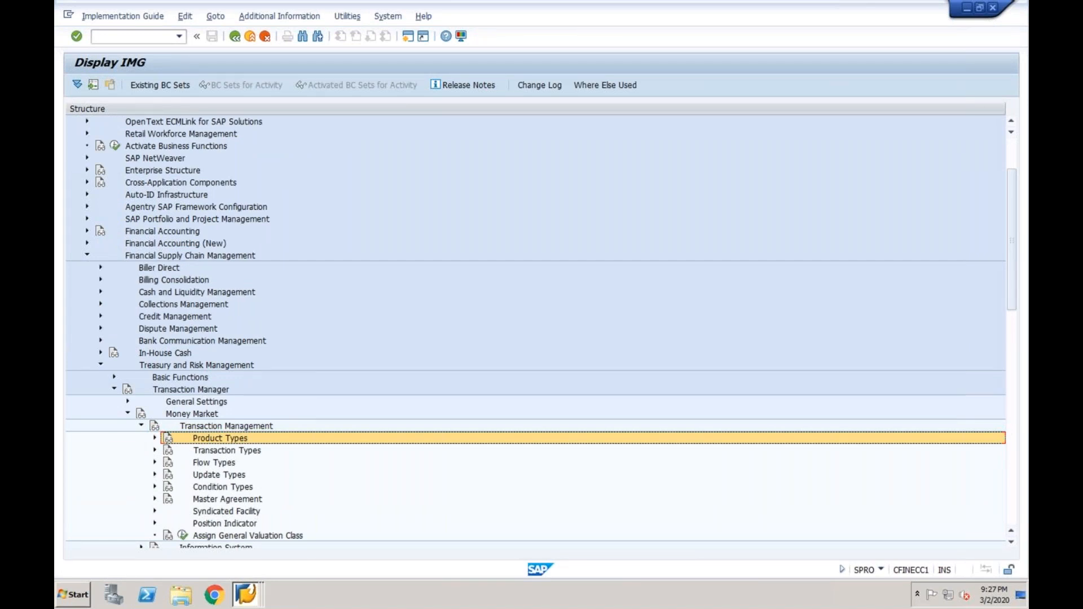
{"action": "key", "text": "Down"}
{"action": "key", "text": "Down"}
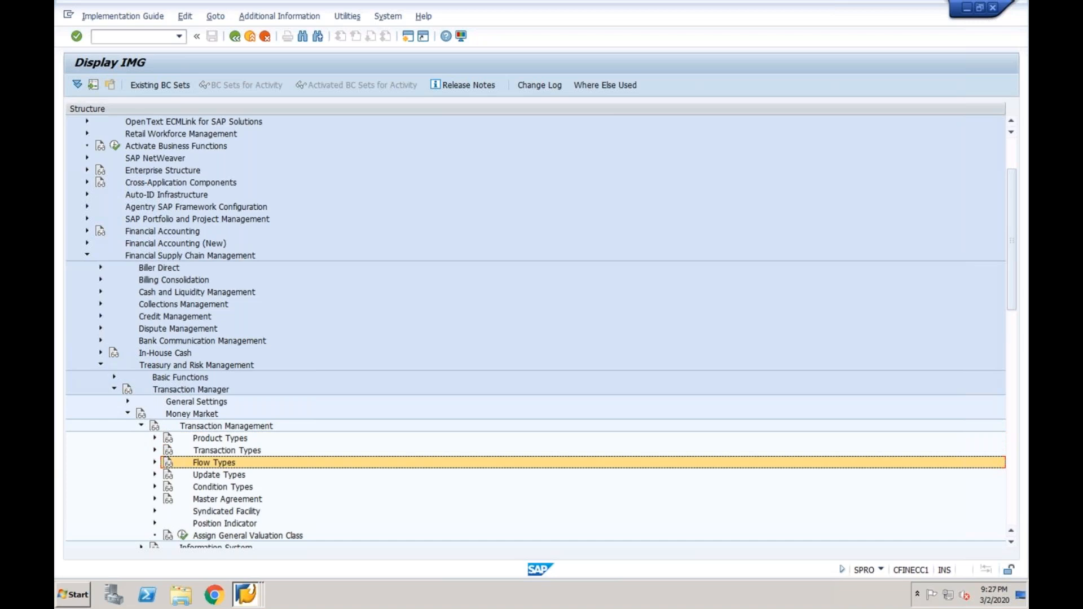
{"action": "key", "text": "Down"}
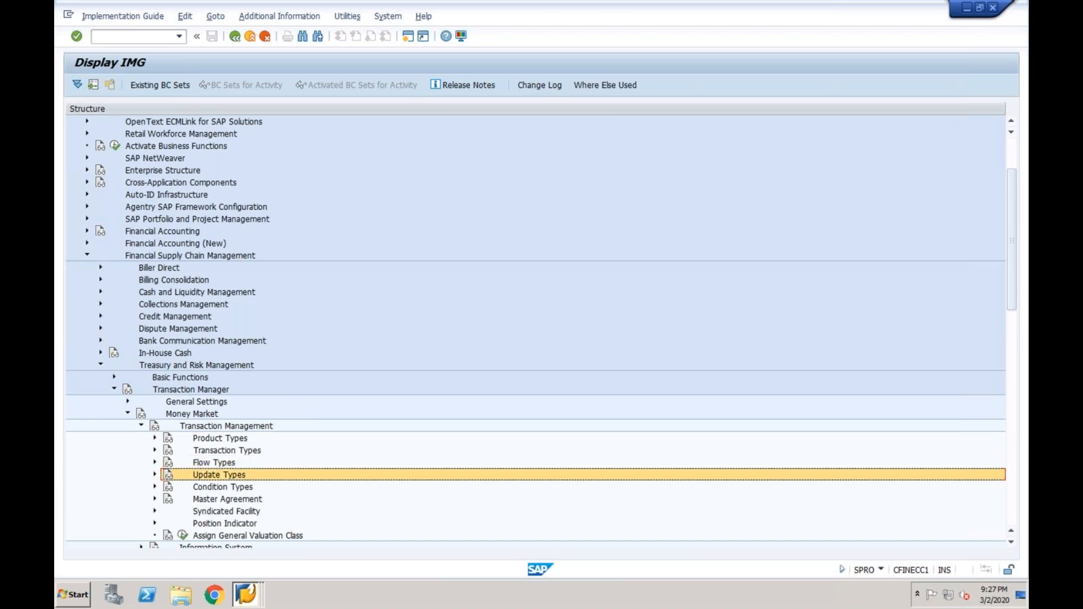
{"action": "key", "text": "Down"}
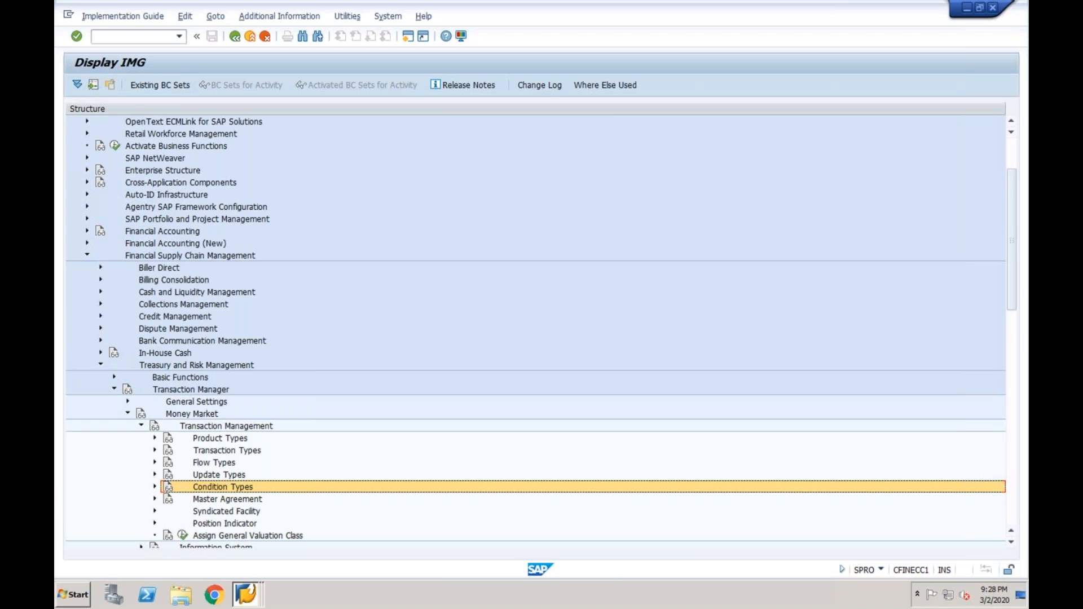
Collapse Money Market and expand Transaction Manager's General Settings
{"action": "key", "text": "Up"}
{"action": "key", "text": "Up"}
{"action": "key", "text": "Up"}
{"action": "key", "text": "Up"}
{"action": "key", "text": "Up"}
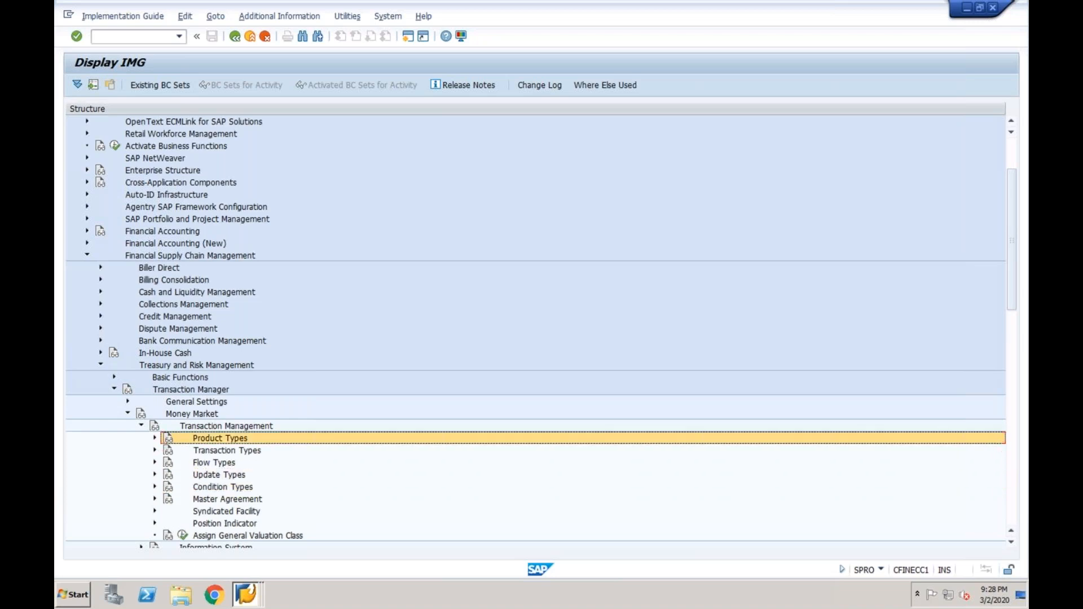
{"action": "key", "text": "Left"}
{"action": "key", "text": "Left"}
{"action": "key", "text": "Left"}
{"action": "key", "text": "Up"}
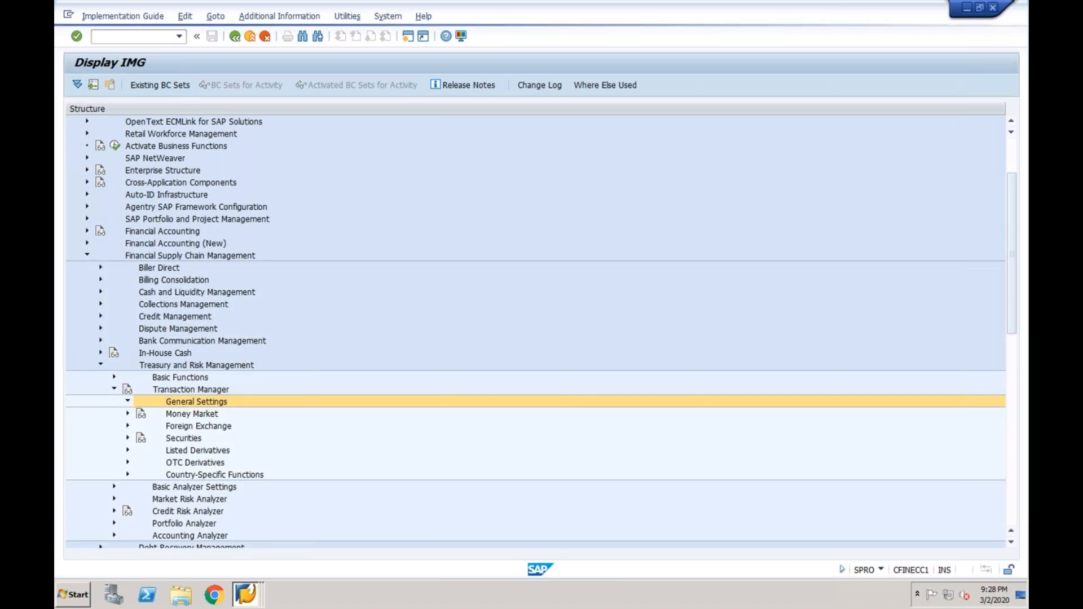
{"action": "key", "text": "Right"}
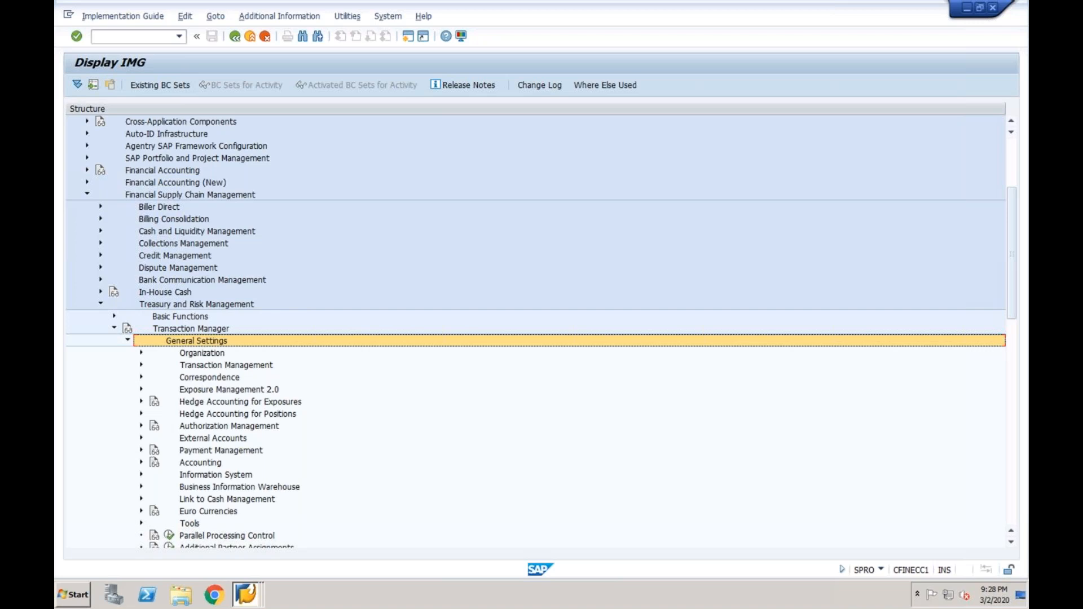
Browse the General Settings branches: Organization, Transaction Management, Correspondence, Payment Management, Accounting
{"action": "left_click", "coordinate": [202, 353]}
{"action": "left_click", "coordinate": [226, 366]}
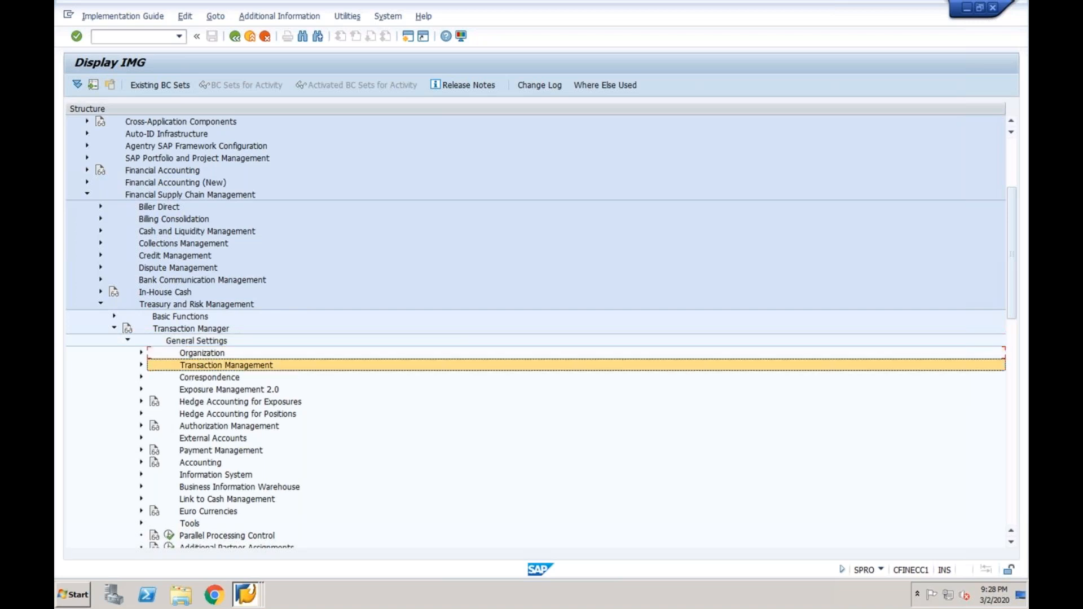
{"action": "left_click", "coordinate": [210, 377]}
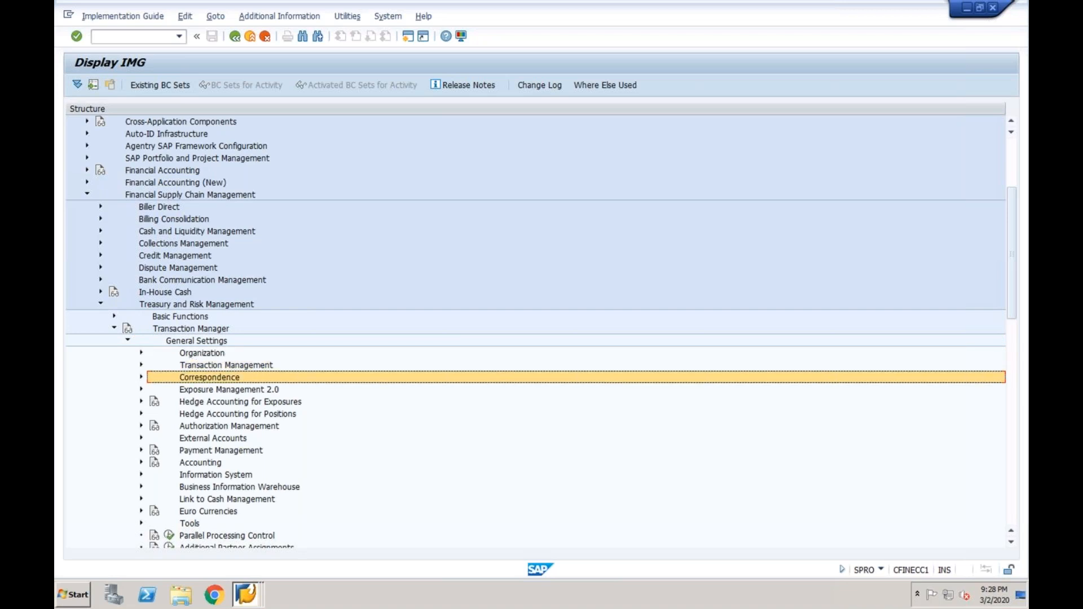
{"action": "key", "text": "Down"}
{"action": "key", "text": "Down"}
{"action": "key", "text": "Down"}
{"action": "key", "text": "Down"}
{"action": "key", "text": "Down"}
{"action": "key", "text": "Down"}
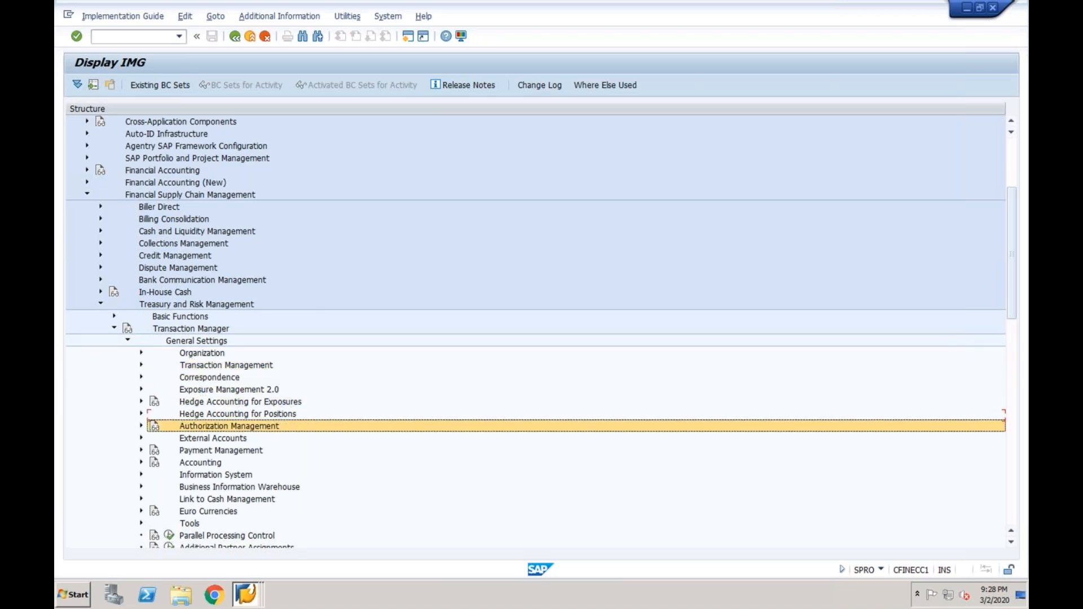
{"action": "key", "text": "Down"}
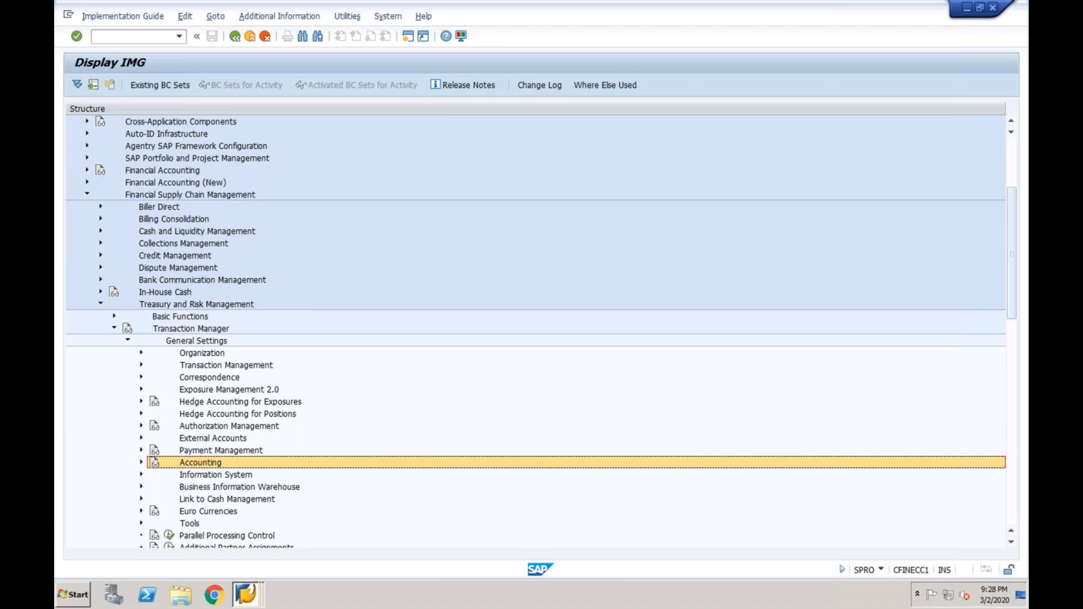
{"action": "key", "text": "Up"}
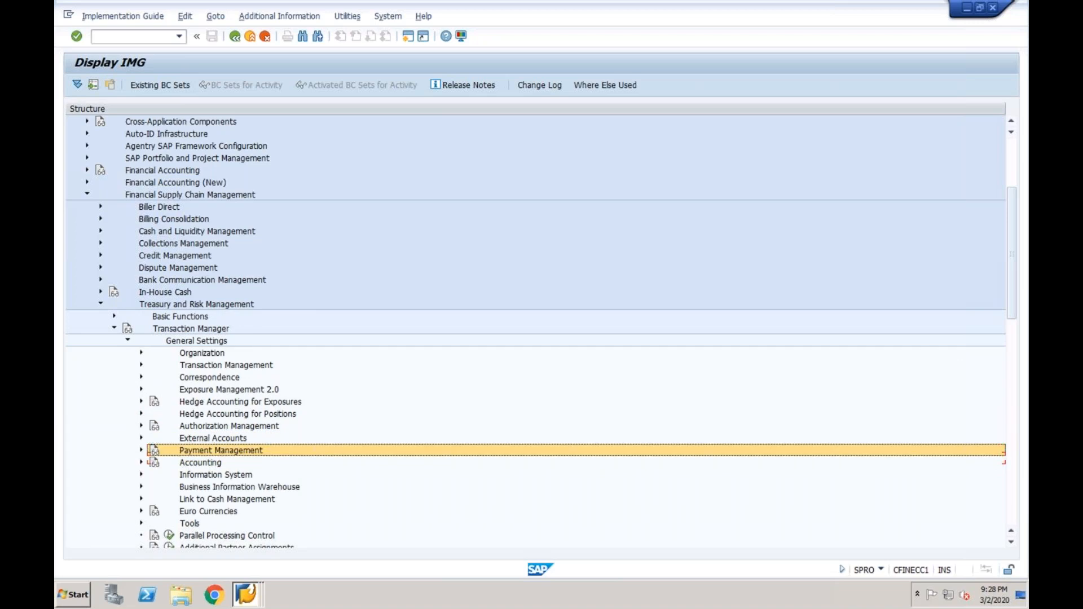
{"action": "key", "text": "Up"}
{"action": "key", "text": "Up"}
{"action": "key", "text": "Up"}
{"action": "key", "text": "Up"}
{"action": "key", "text": "Up"}
{"action": "key", "text": "Up"}
{"action": "key", "text": "Up"}
{"action": "key", "text": "Up"}
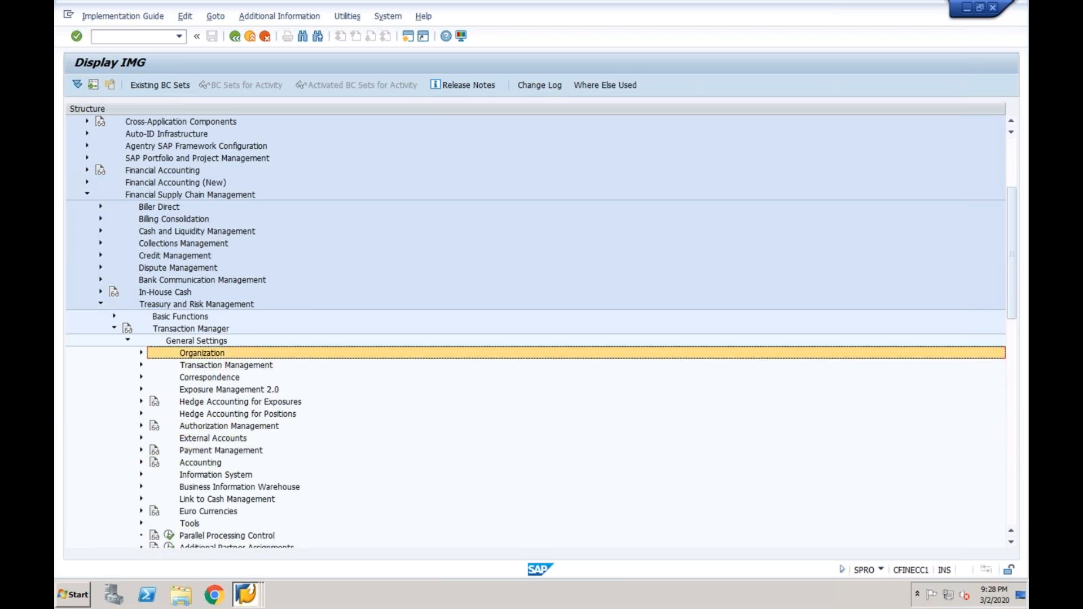
{"action": "key", "text": "Down"}
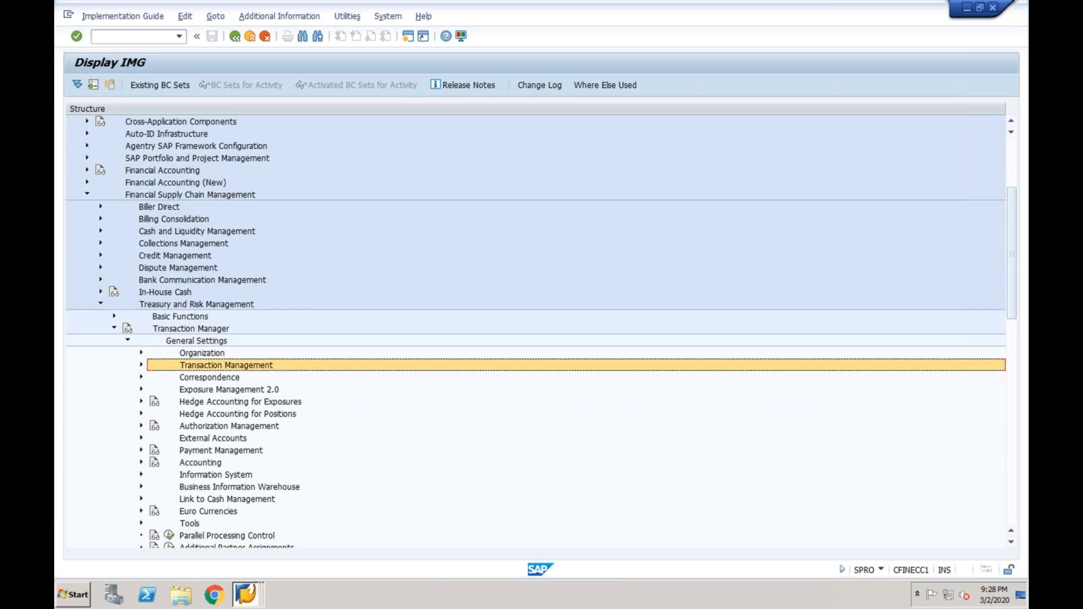
{"action": "key", "text": "Down"}
{"action": "key", "text": "Down"}
{"action": "key", "text": "Down"}
{"action": "key", "text": "Down"}
{"action": "key", "text": "Down"}
{"action": "key", "text": "Down"}
{"action": "key", "text": "Down"}
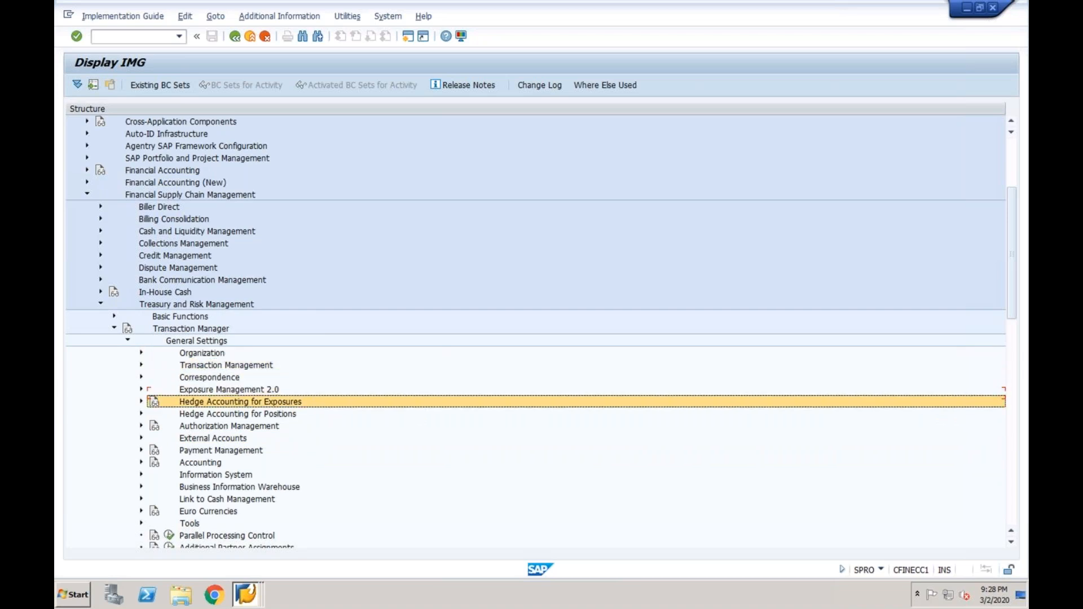
{"action": "key", "text": "Down"}
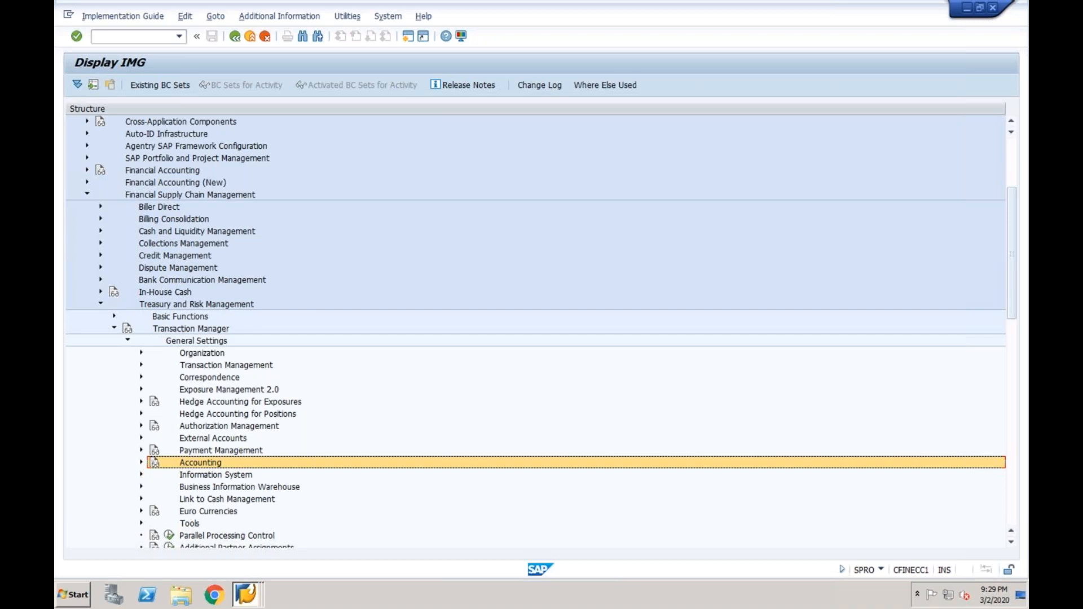
Expand Organization and open the Define Calculation Indicator activity
{"action": "key", "text": "Up"}
{"action": "key", "text": "Up"}
{"action": "key", "text": "Up"}
{"action": "key", "text": "Up"}
{"action": "key", "text": "Up"}
{"action": "key", "text": "Up"}
{"action": "key", "text": "Up"}
{"action": "key", "text": "Up"}
{"action": "key", "text": "Up"}
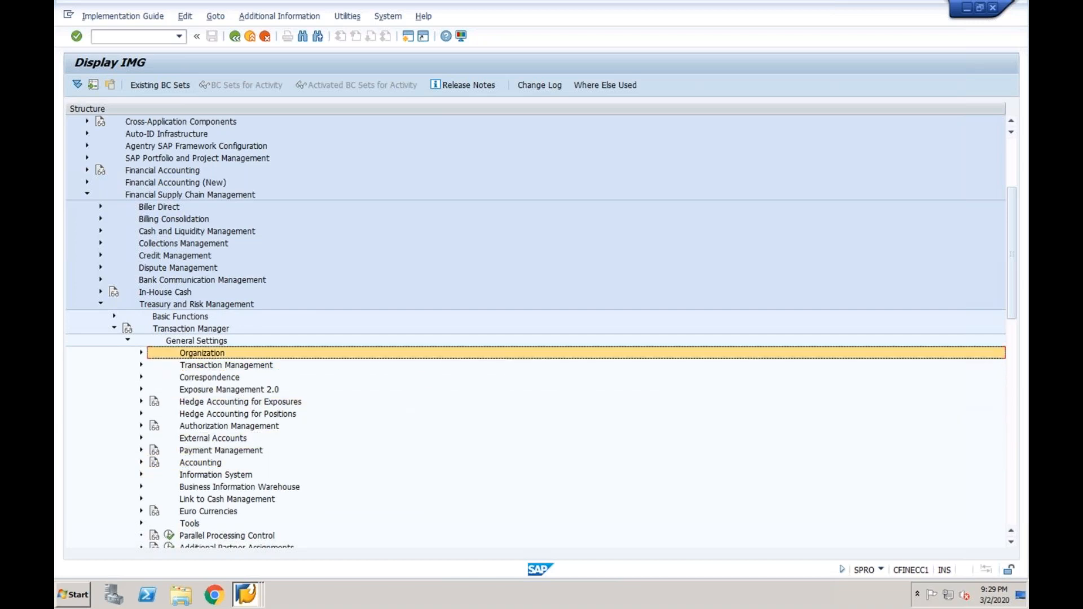
{"action": "key", "text": "Right"}
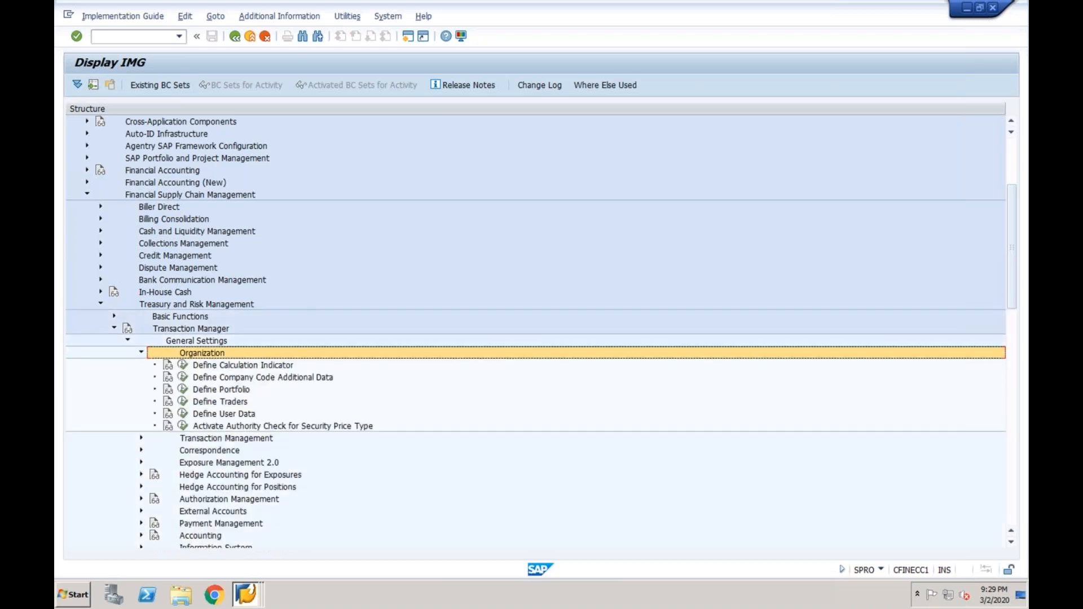
{"action": "key", "text": "Down"}
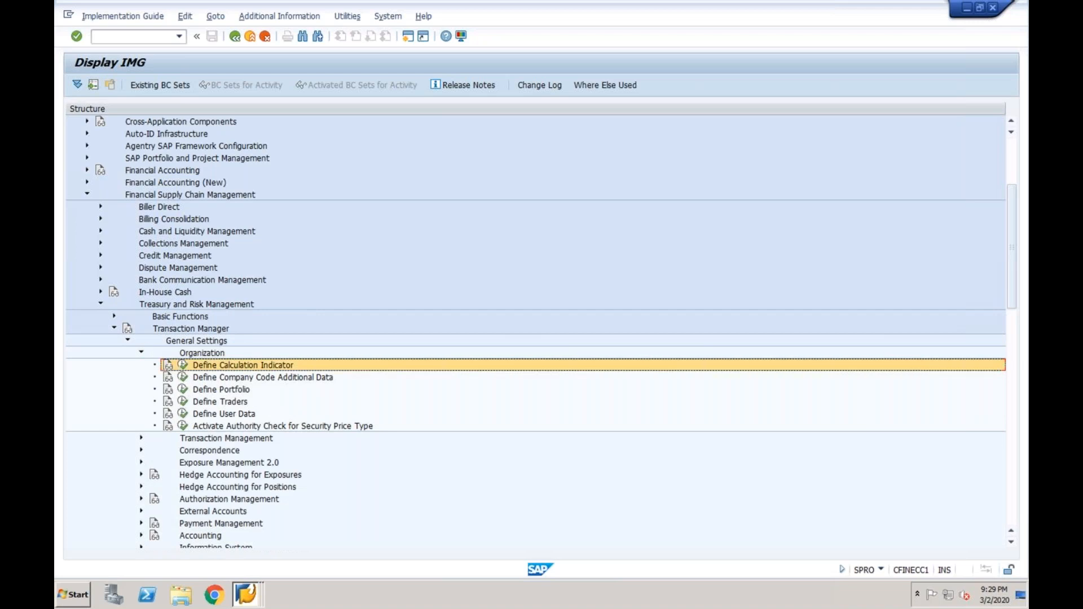
{"action": "left_click", "coordinate": [183, 367]}
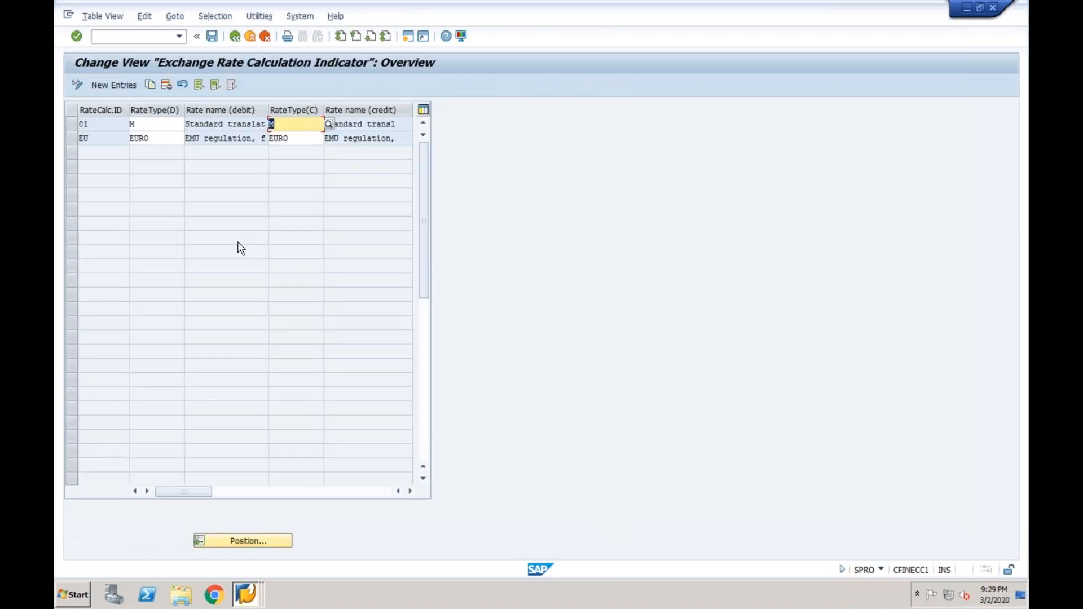
Give calculation indicator 01 rate type M for debit and credit, save, and go back
{"action": "left_click", "coordinate": [167, 123]}
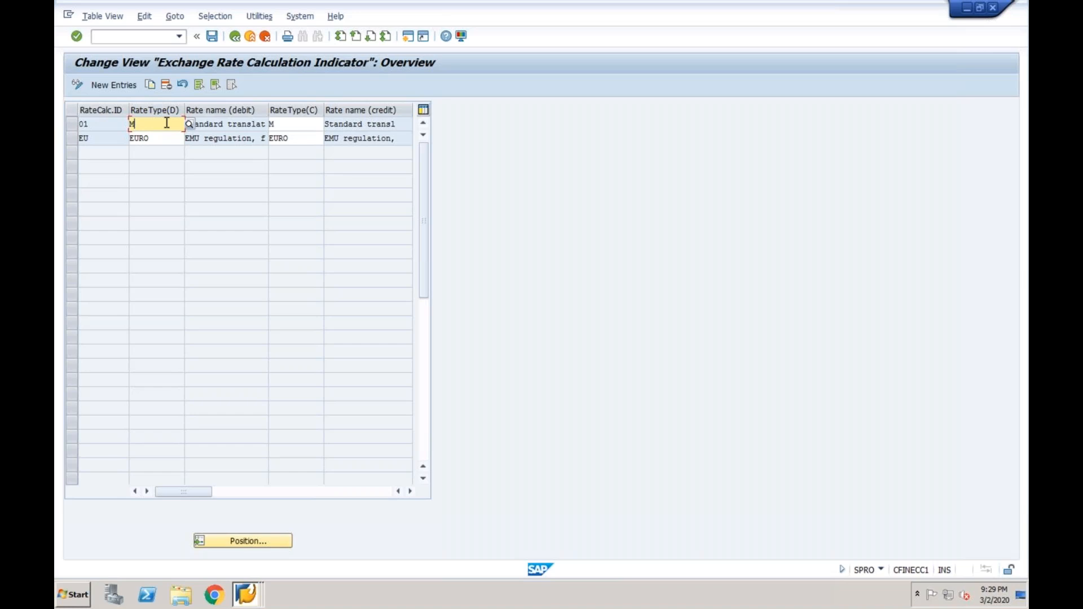
{"action": "left_click", "coordinate": [308, 125]}
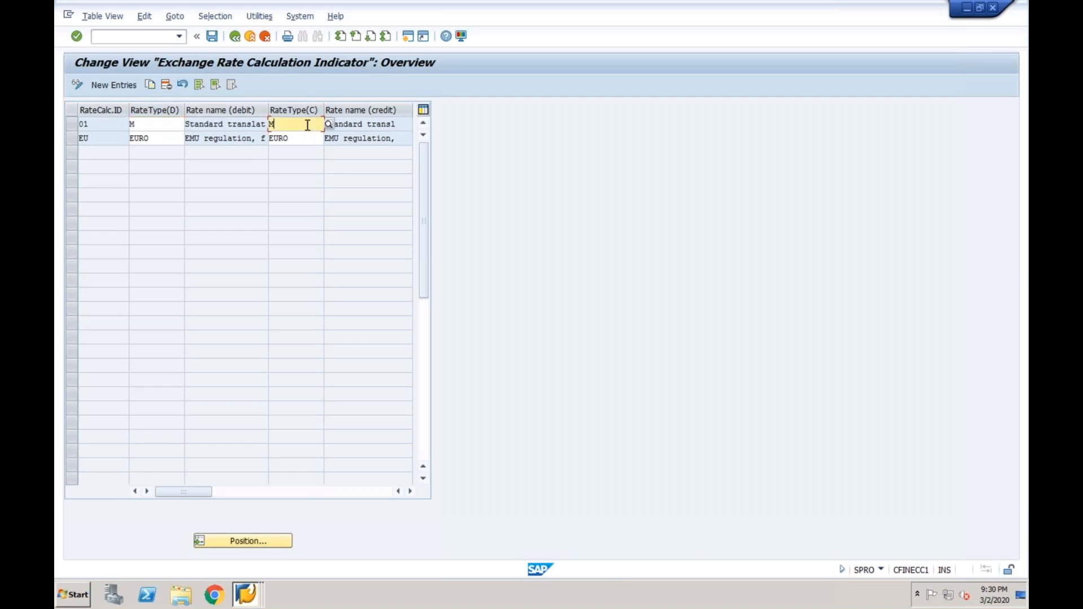
{"action": "left_click", "coordinate": [75, 127]}
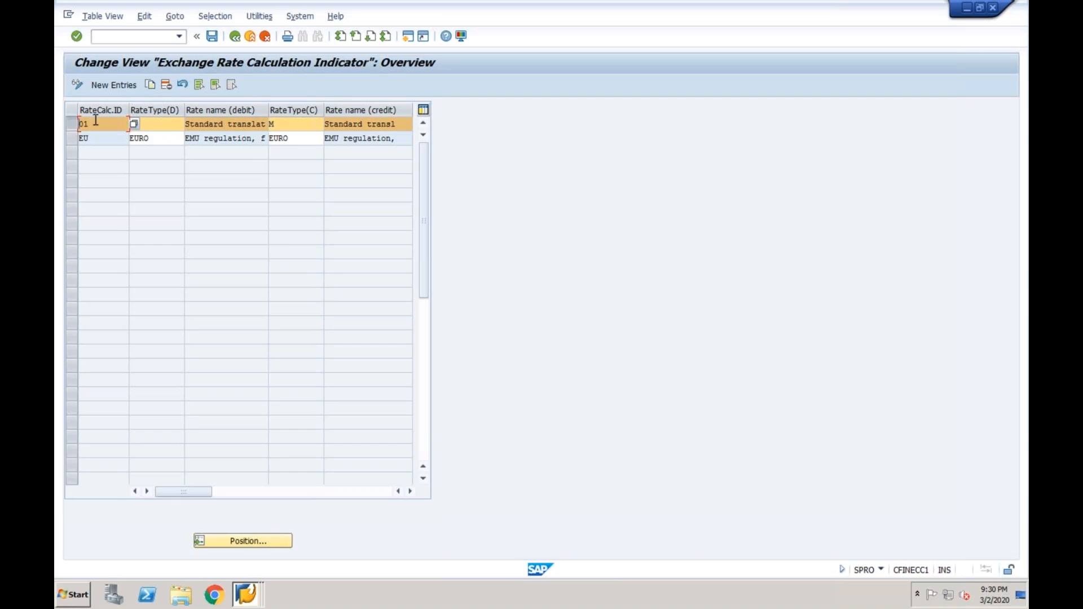
{"action": "left_click", "coordinate": [158, 121]}
{"action": "type", "text": "M"}
{"action": "left_click", "coordinate": [309, 123]}
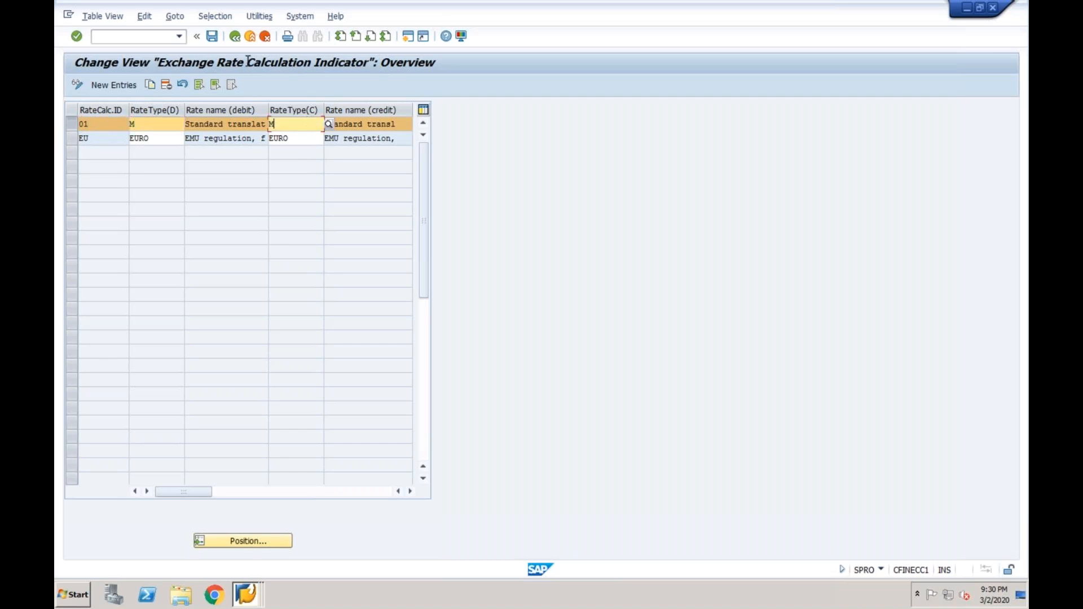
{"action": "left_click", "coordinate": [212, 36]}
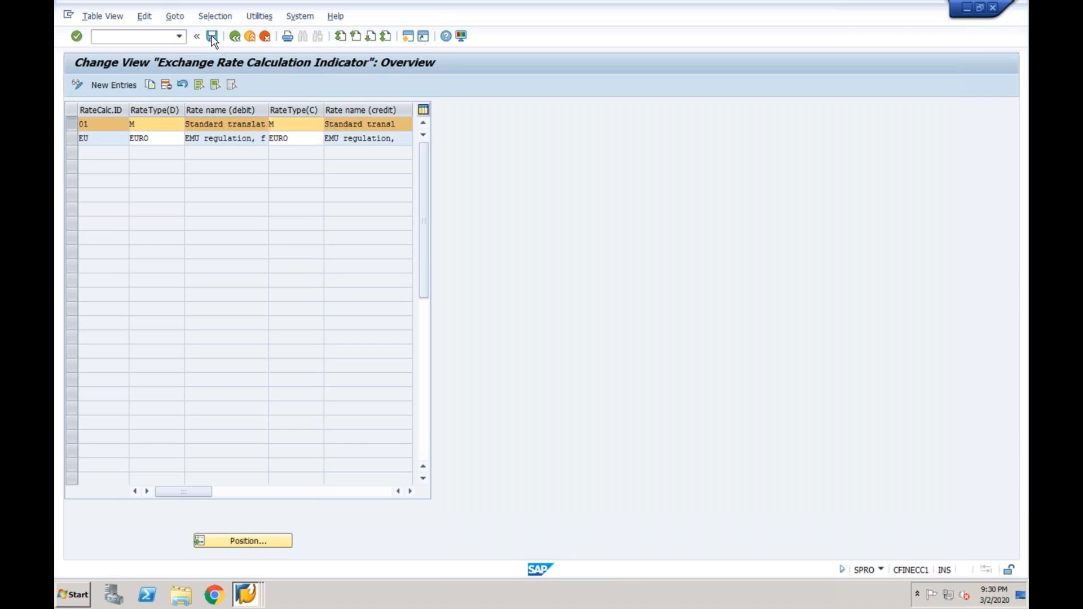
{"action": "key", "text": "F3"}
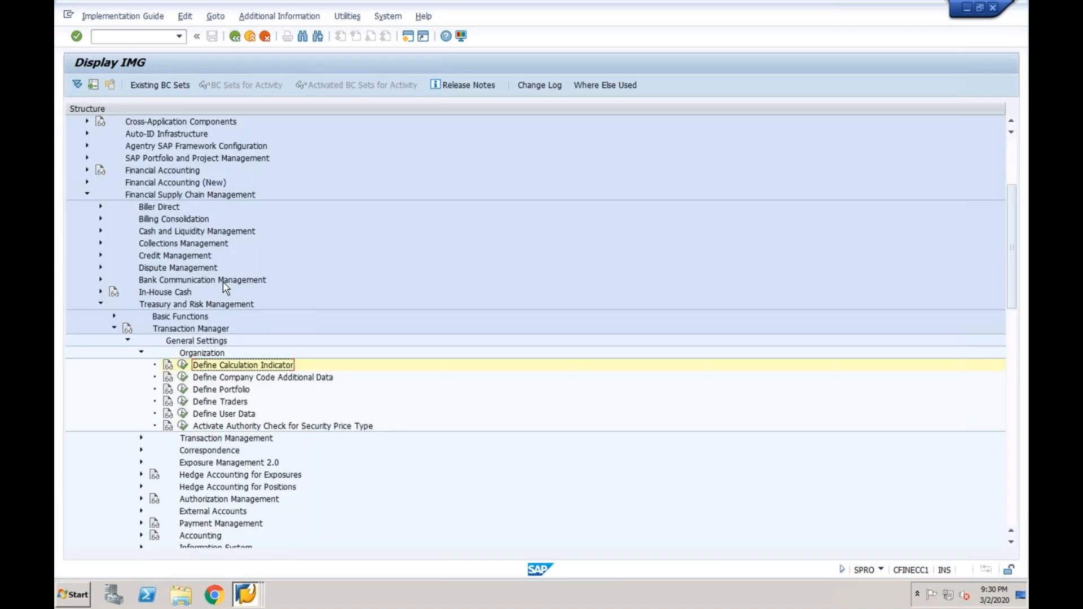
{"action": "left_click", "coordinate": [224, 379]}
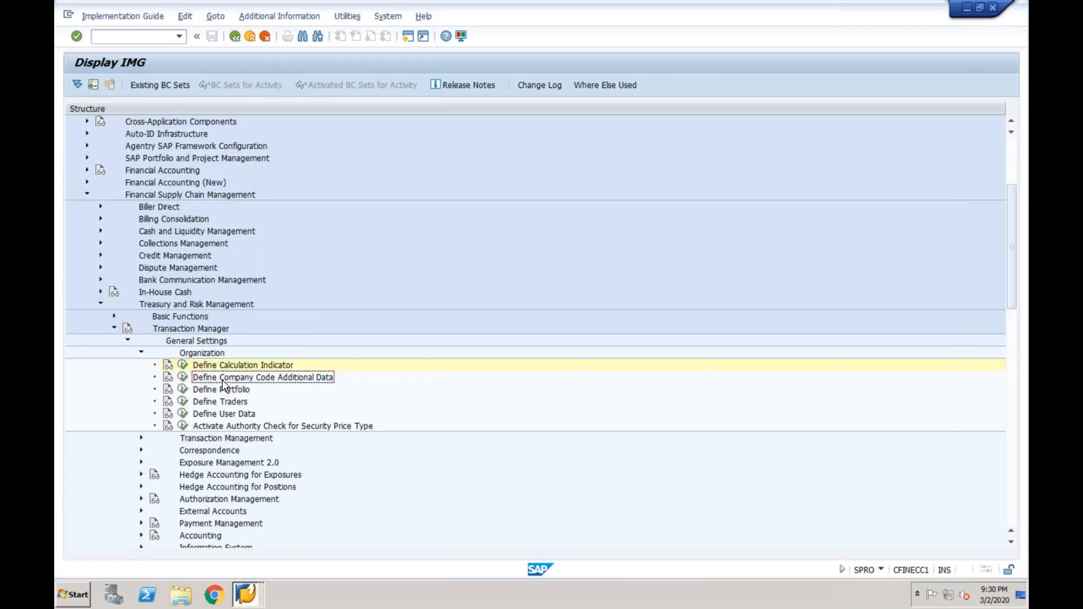
{"action": "left_click", "coordinate": [183, 378]}
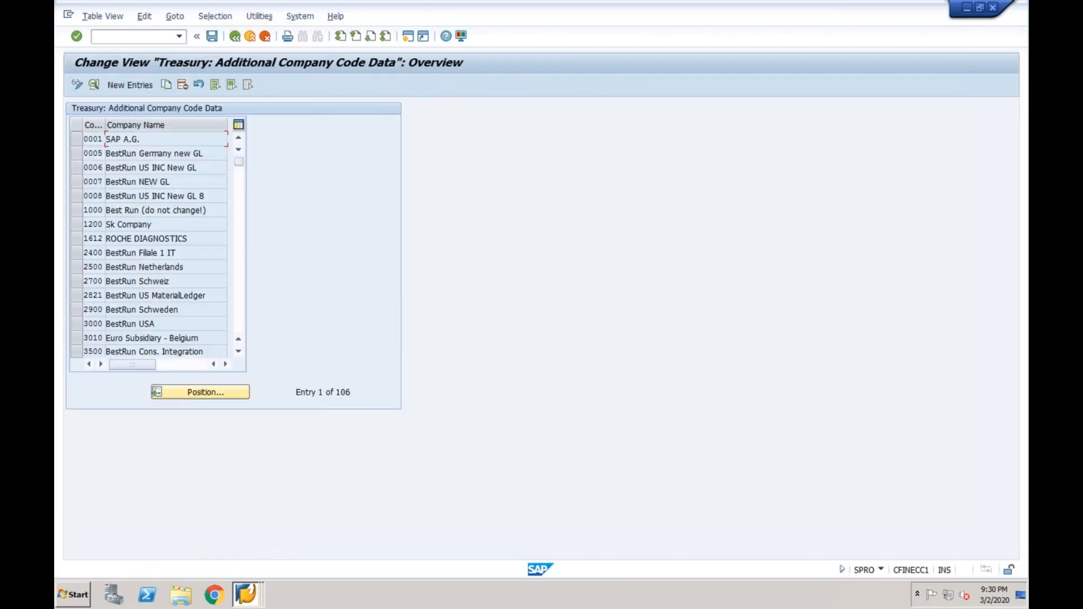
{"action": "double_click", "coordinate": [122, 139]}
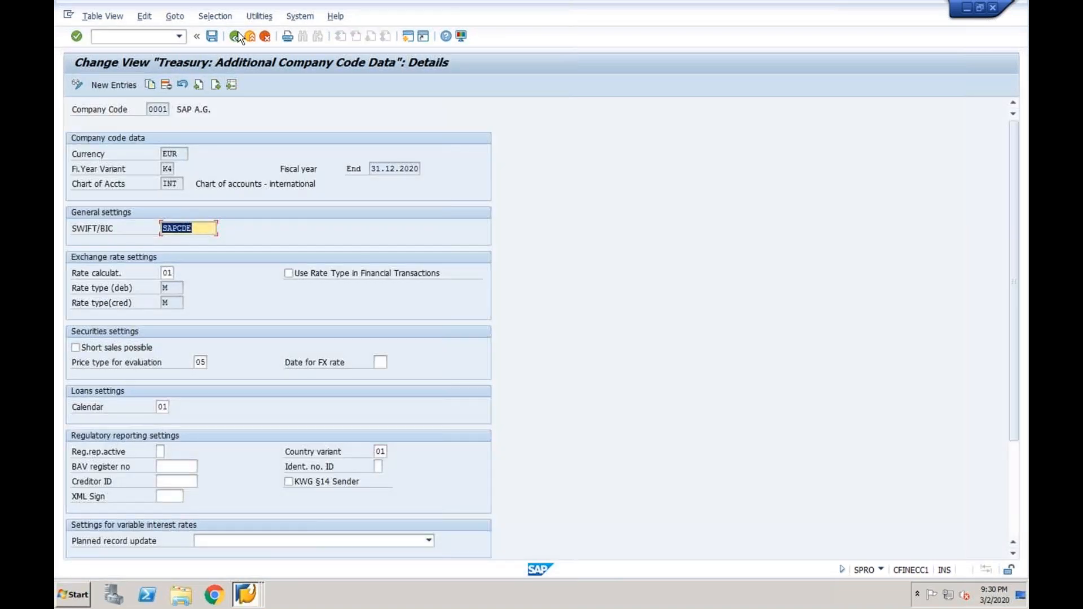
{"action": "left_click", "coordinate": [237, 36]}
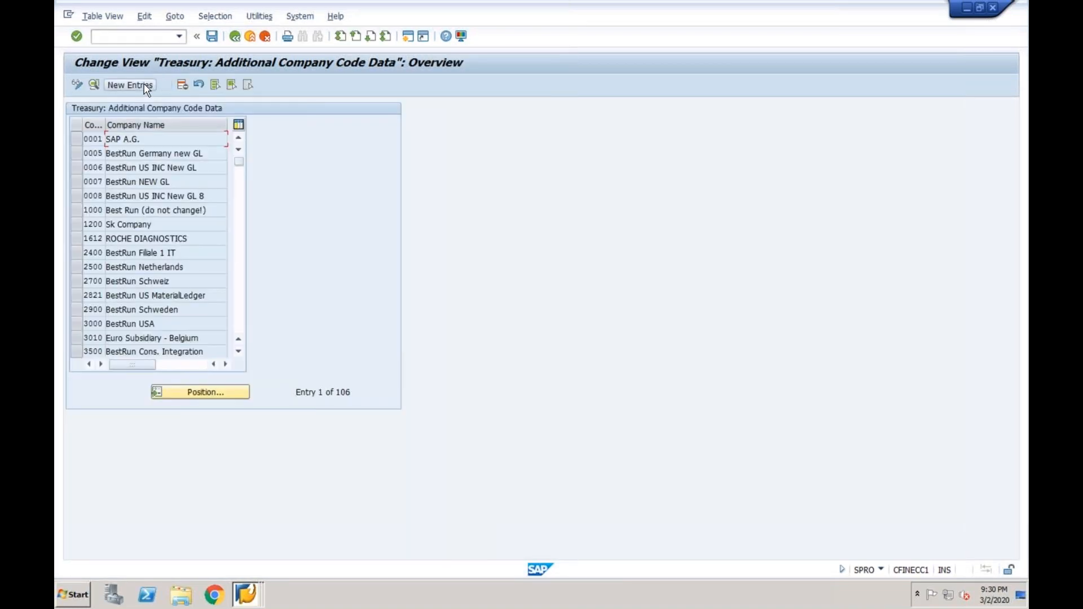
{"action": "left_click", "coordinate": [227, 391]}
{"action": "type", "text": "1000"}
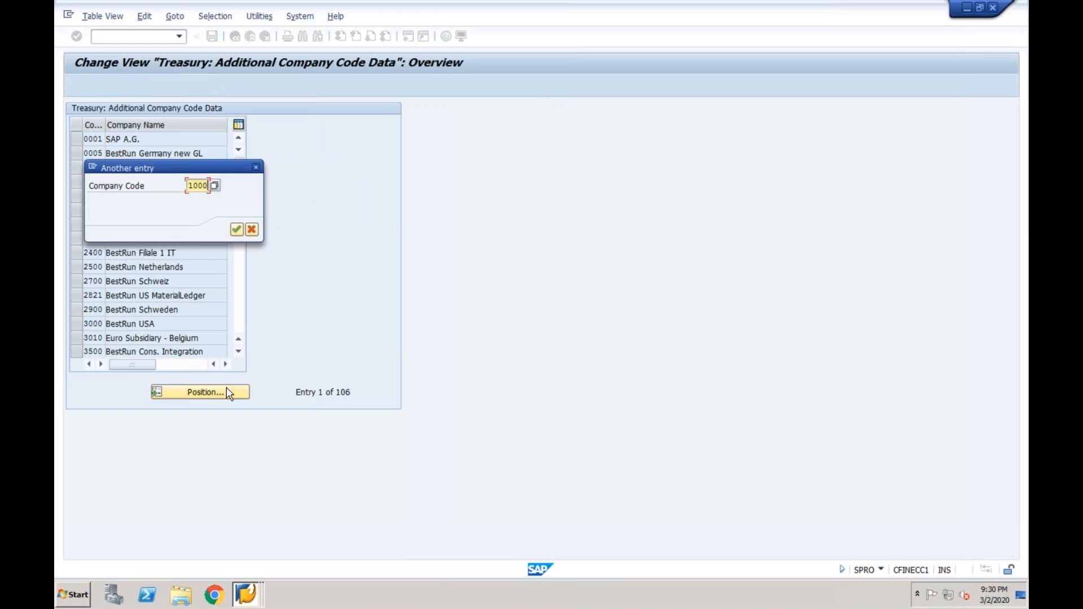
{"action": "key", "text": "Return"}
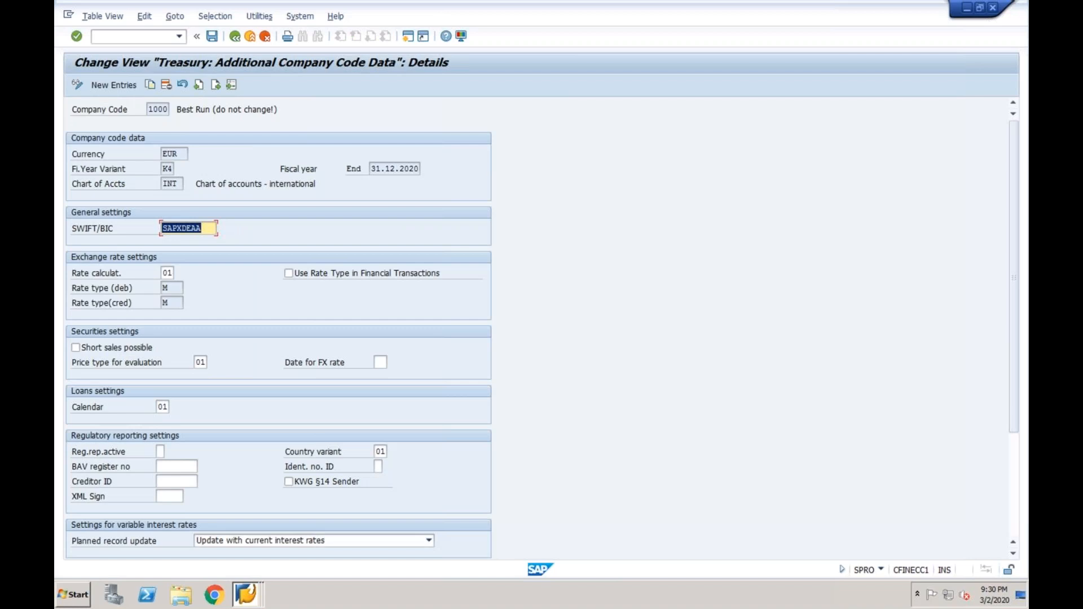
{"action": "left_click", "coordinate": [165, 273]}
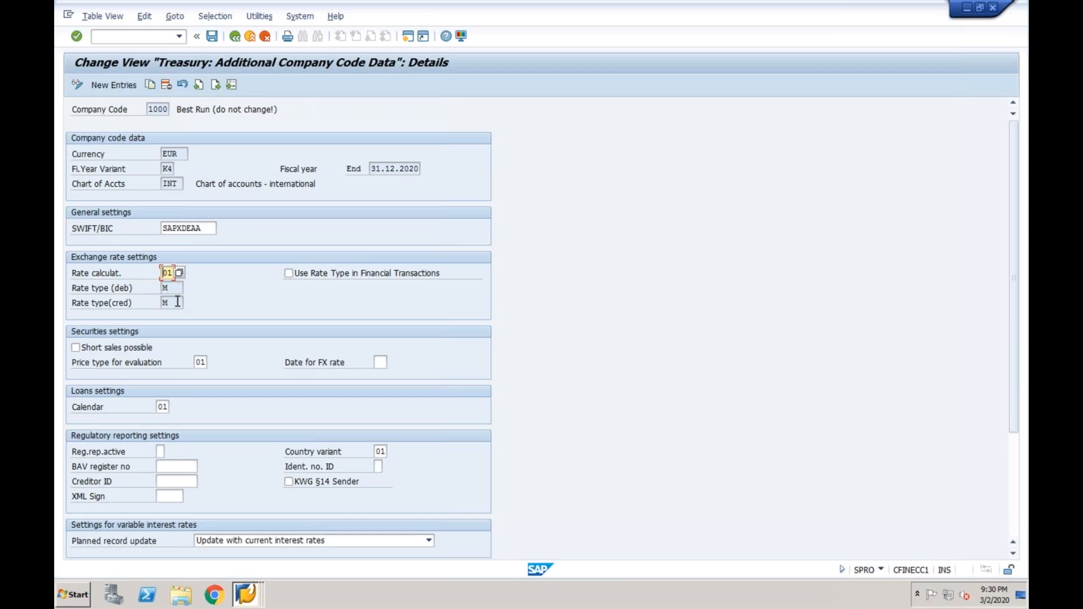
{"action": "left_click", "coordinate": [235, 37]}
{"action": "left_click", "coordinate": [236, 37]}
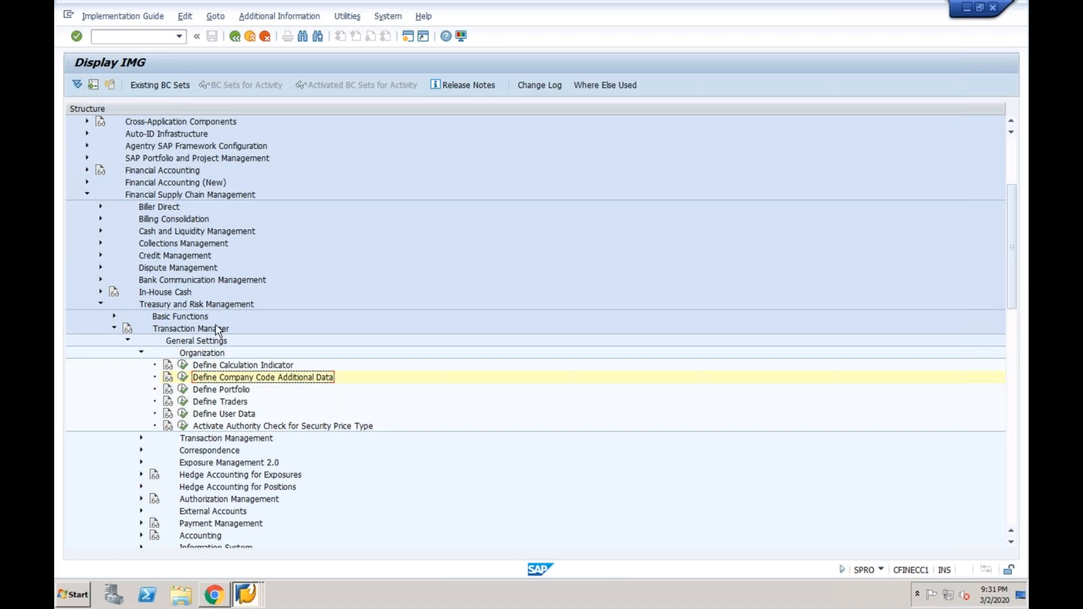
{"action": "left_click", "coordinate": [217, 390]}
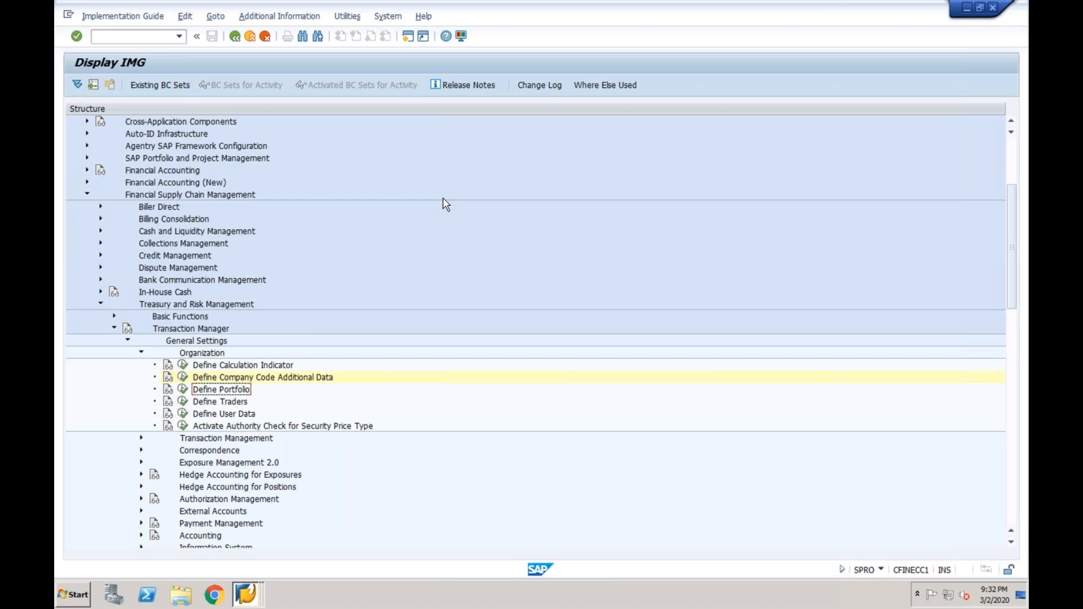
Open Define Portfolio for company code 1000 and add portfolio MOANY MARK named Money Market
{"action": "left_click", "coordinate": [182, 391]}
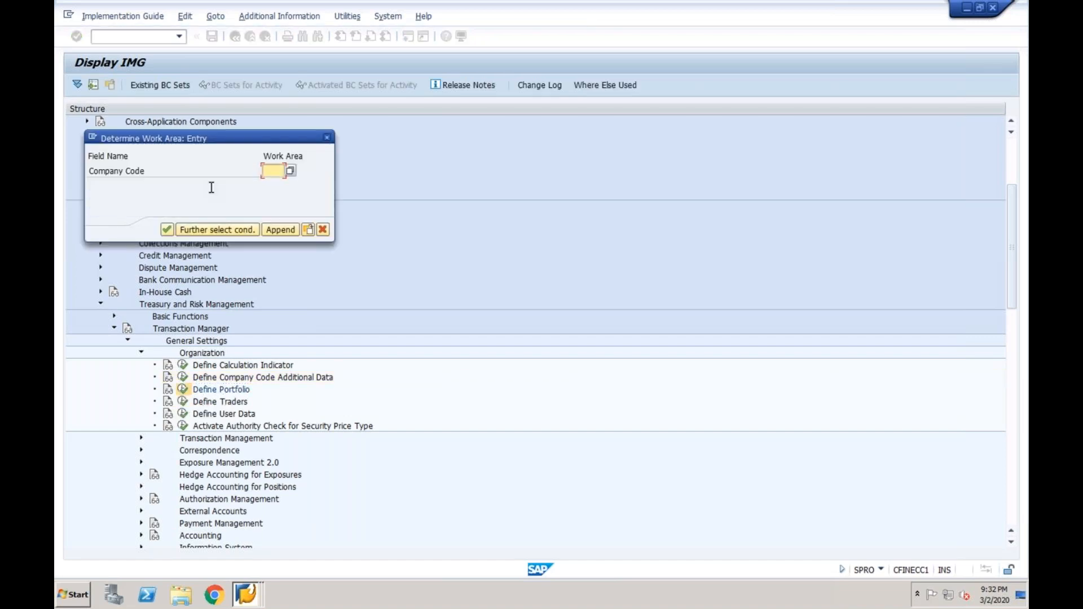
{"action": "type", "text": "1000"}
{"action": "key", "text": "Return"}
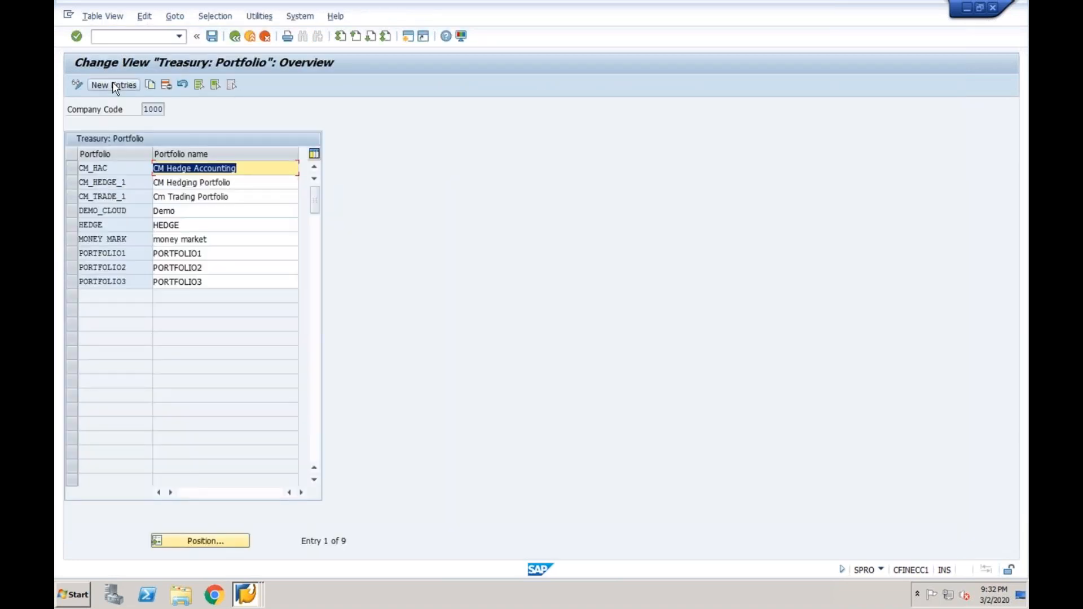
{"action": "left_click", "coordinate": [115, 84]}
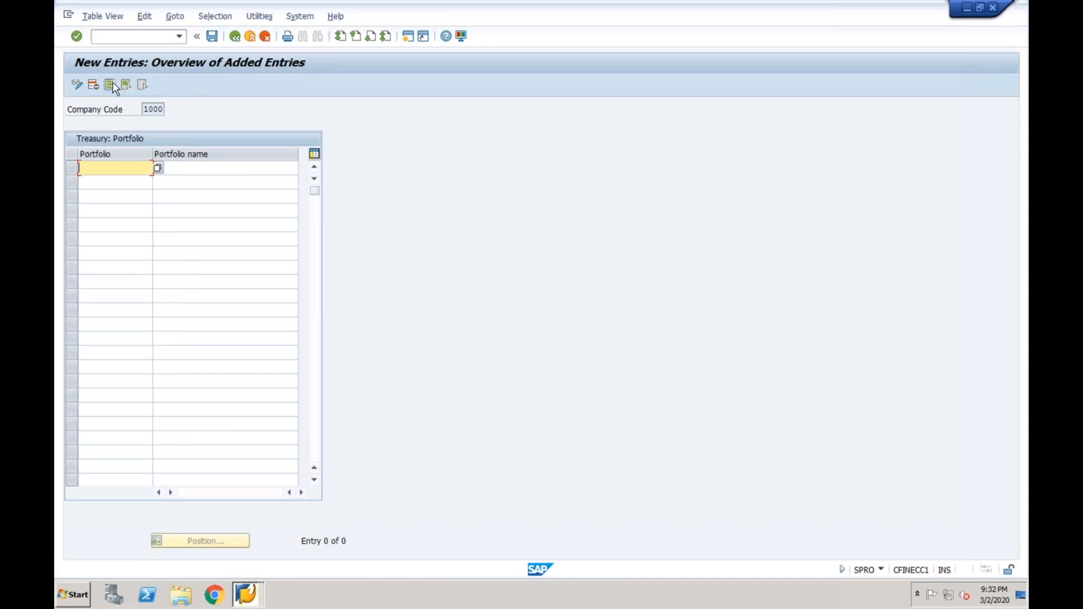
{"action": "type", "text": "Moany mark"}
{"action": "key", "text": "Tab"}
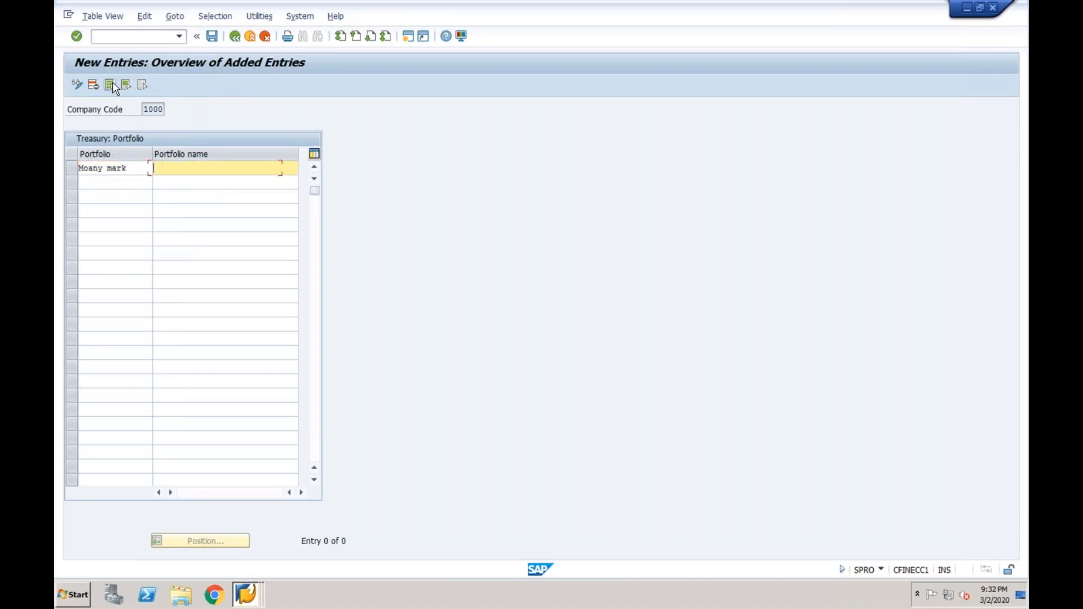
{"action": "type", "text": "M"}
{"action": "left_click", "coordinate": [195, 183]}
Add portfolios FOREX, SECURITES and TRADE FINA named Forex, SSecurites and Trade Finance
{"action": "left_click", "coordinate": [131, 182]}
{"action": "type", "text": "f"}
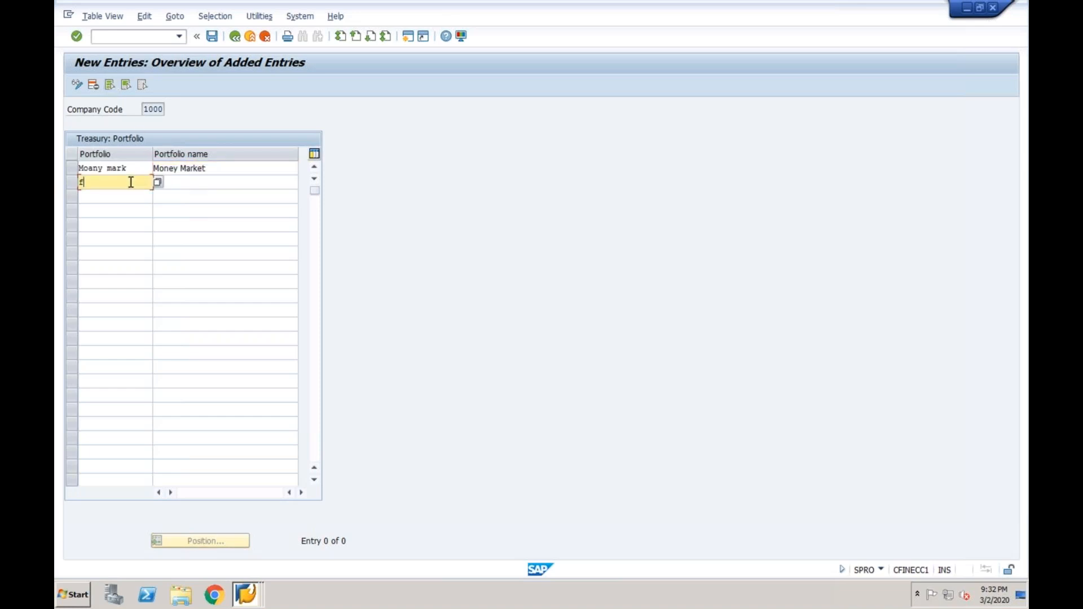
{"action": "type", "text": "orex"}
{"action": "key", "text": "Tab"}
{"action": "type", "text": "Forex"}
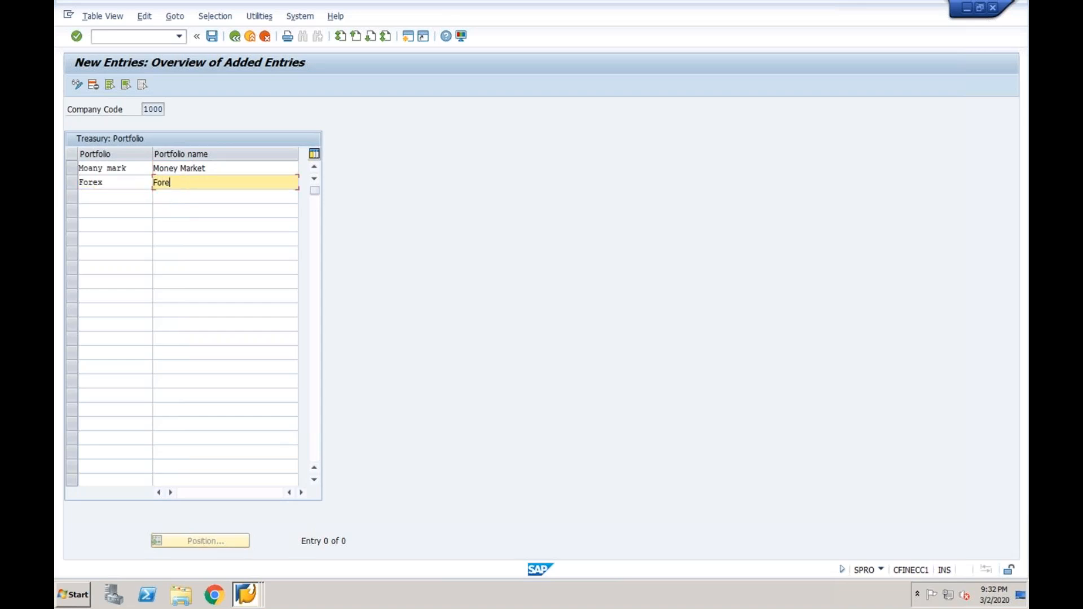
{"action": "left_click", "coordinate": [124, 195]}
{"action": "type", "text": "Securites"}
{"action": "key", "text": "Tab"}
{"action": "type", "text": "SSecurite"}
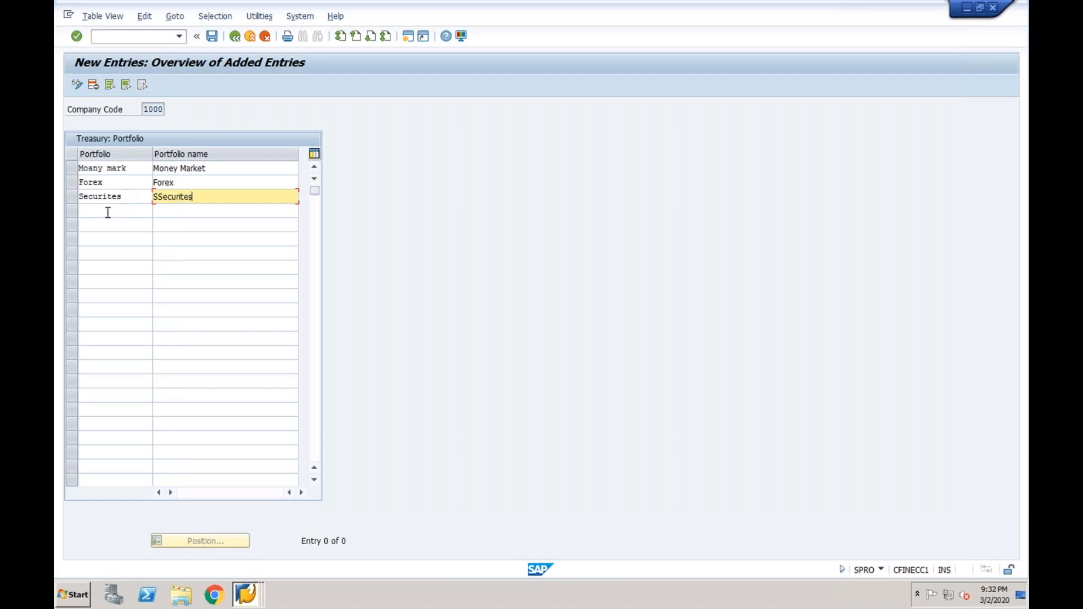
{"action": "type", "text": "s"}
{"action": "left_click", "coordinate": [107, 213]}
{"action": "type", "text": "Tra"}
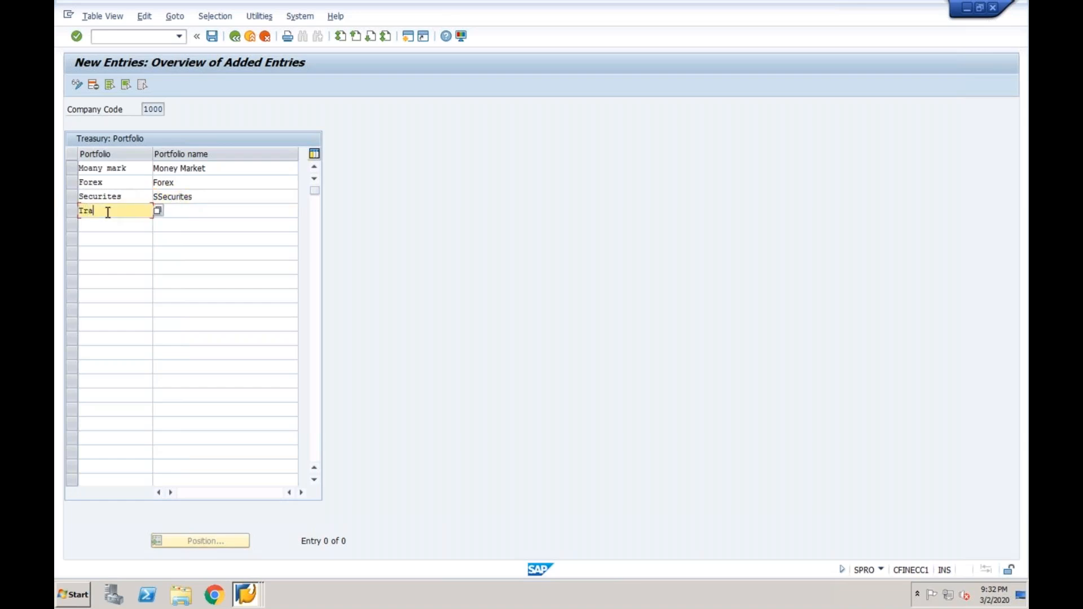
{"action": "type", "text": "de Fina"}
{"action": "key", "text": "Tab"}
{"action": "type", "text": "Trade Finance"}
Add portfolio DERIVITES, then save the entries under the customizing request
{"action": "left_click", "coordinate": [94, 229]}
{"action": "type", "text": "F"}
{"action": "key", "text": "BackSpace"}
{"action": "type", "text": "Derivites"}
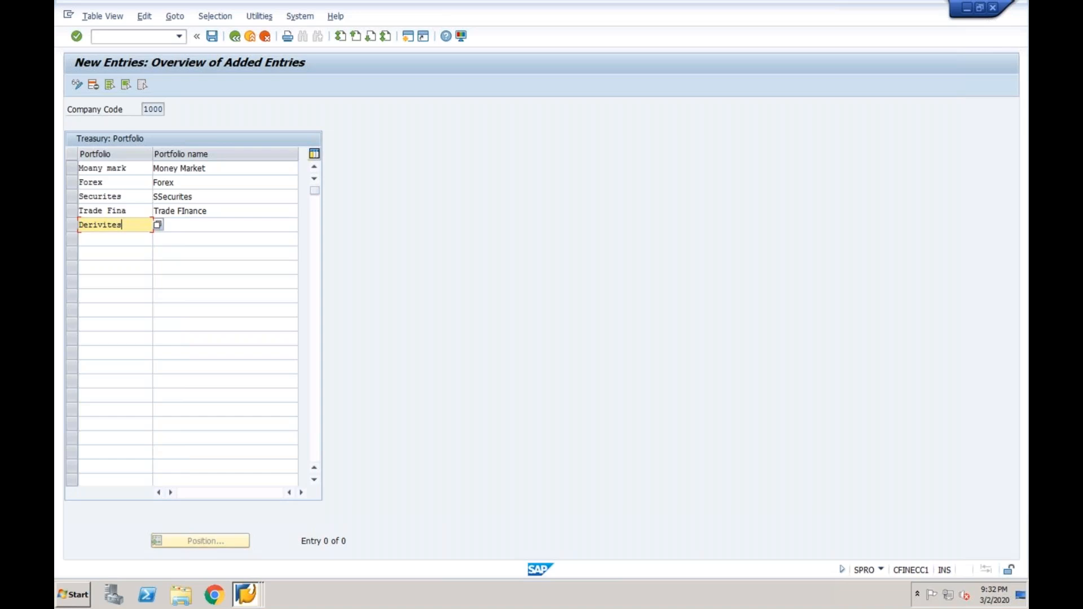
{"action": "key", "text": "Tab"}
{"action": "type", "text": "Der"}
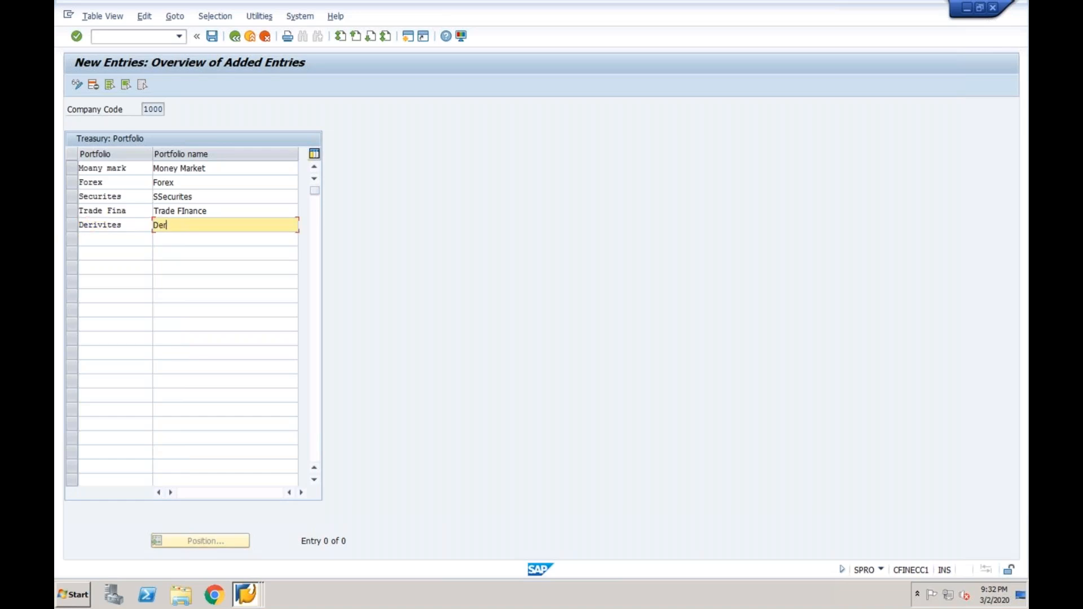
{"action": "type", "text": "ivites"}
{"action": "left_click", "coordinate": [195, 307]}
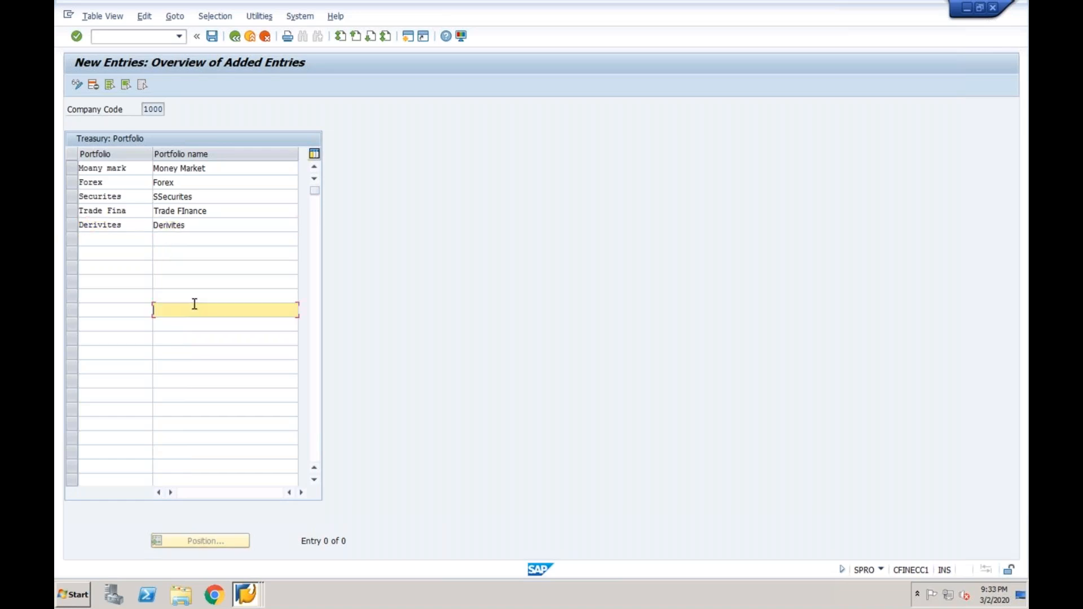
{"action": "left_click", "coordinate": [212, 36]}
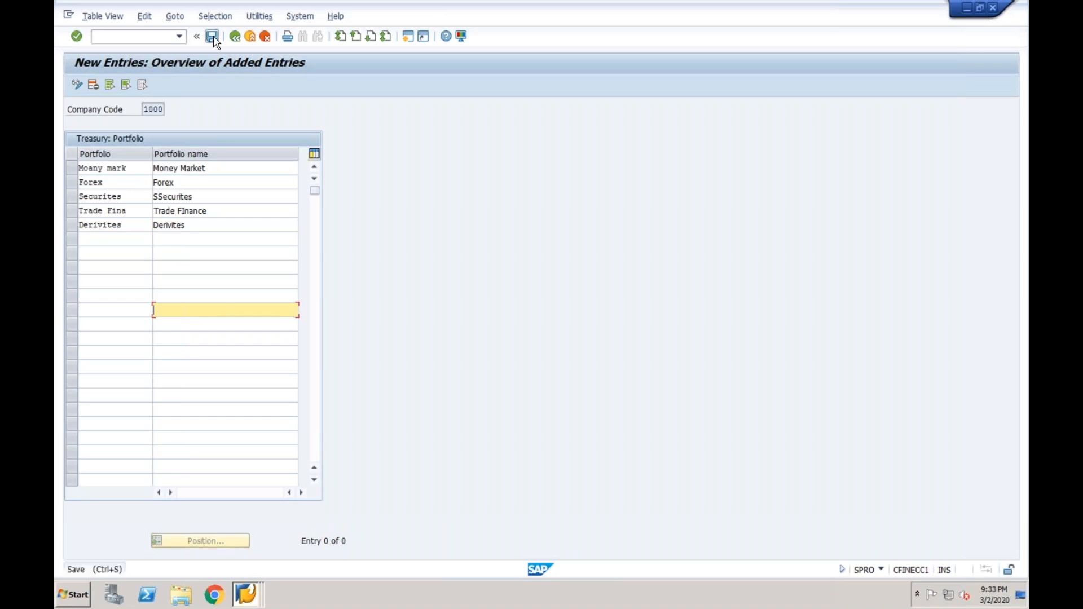
{"action": "left_click", "coordinate": [253, 229]}
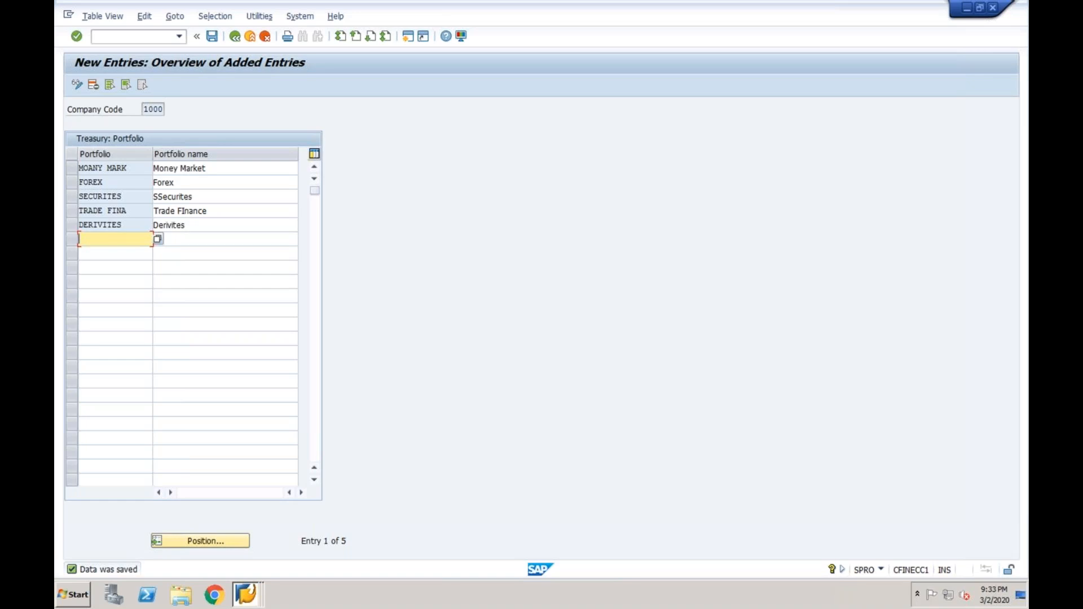
Add portfolio CDS named CDS and save it
{"action": "type", "text": "CDS"}
{"action": "key", "text": "Tab"}
{"action": "type", "text": "CDS"}
{"action": "left_click", "coordinate": [212, 37]}
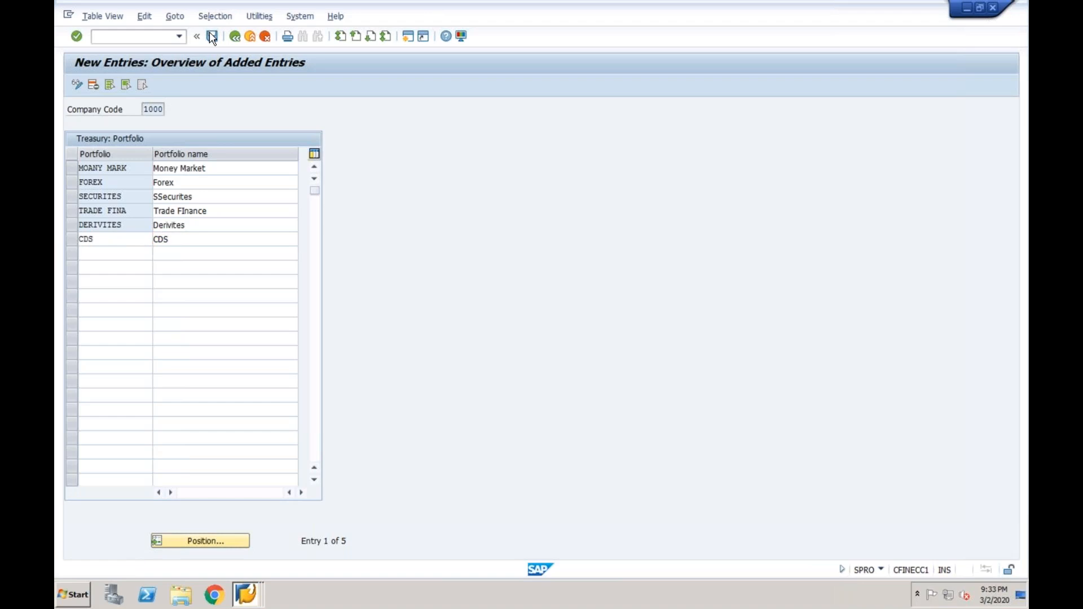
{"action": "left_click", "coordinate": [408, 38]}
Run FTR_CREATE with default entry 02 Fixed-Term Deposit and check MONEY MARK in the portfolio list
{"action": "type", "text": "FTR"}
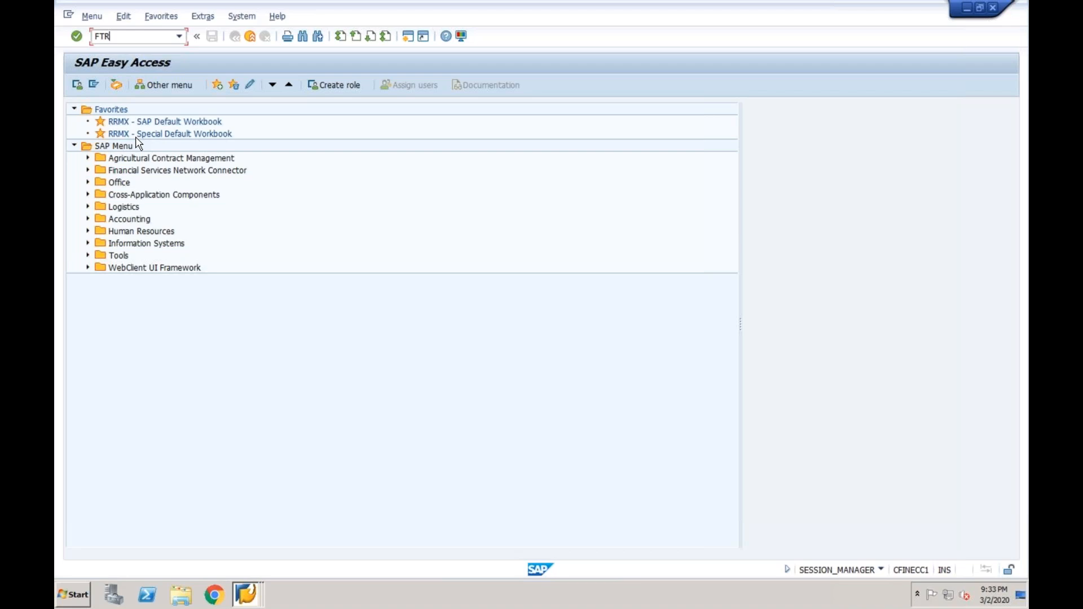
{"action": "type", "text": "_CREATE"}
{"action": "key", "text": "Return"}
{"action": "left_click", "coordinate": [220, 303]}
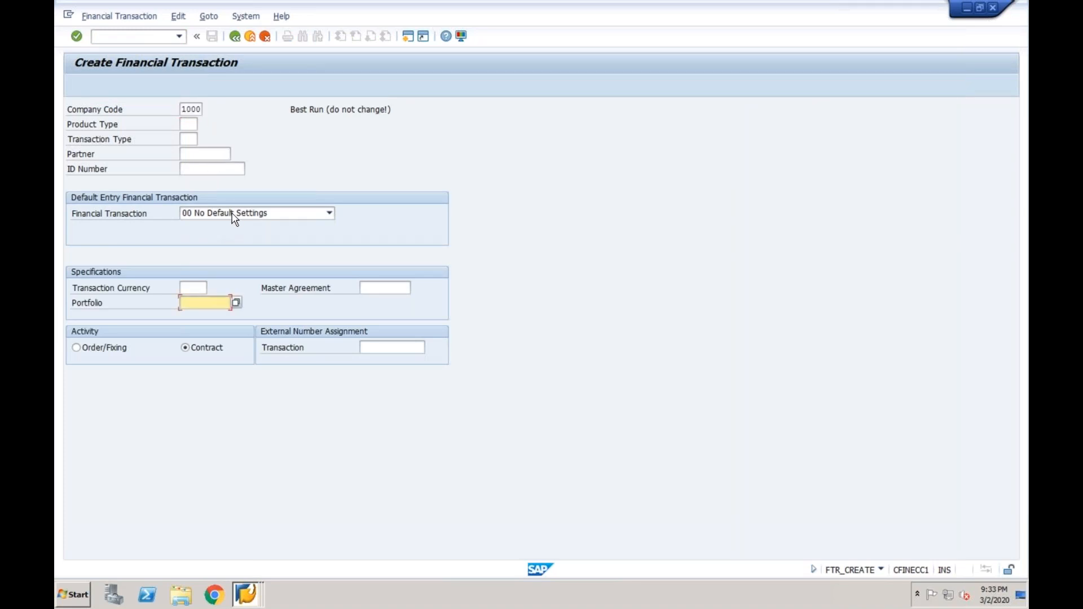
{"action": "left_click", "coordinate": [232, 215]}
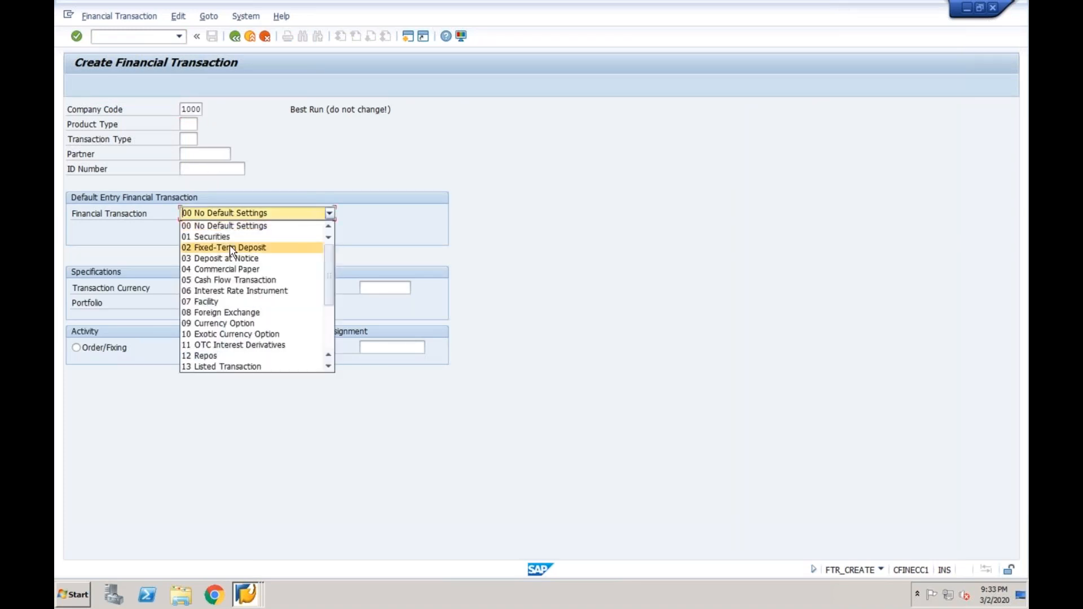
{"action": "left_click", "coordinate": [231, 248]}
{"action": "left_click", "coordinate": [204, 307]}
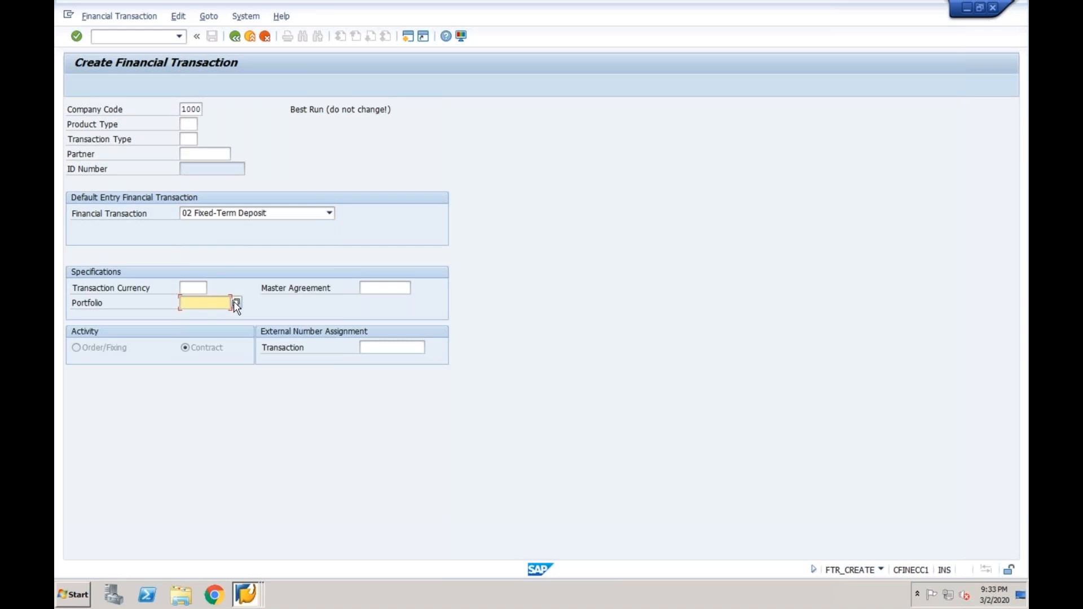
{"action": "key", "text": "F4"}
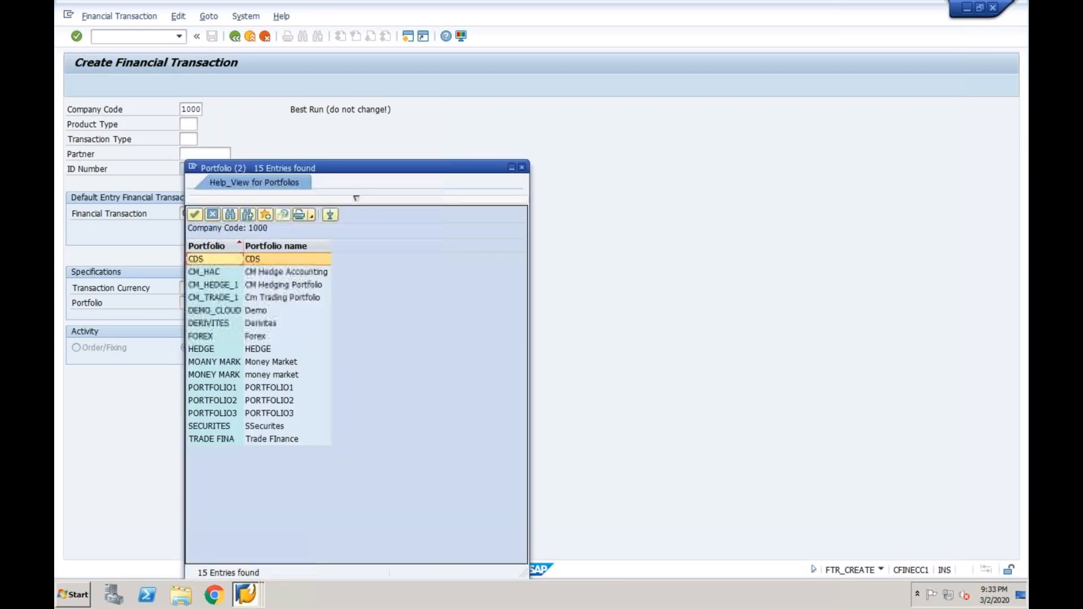
{"action": "left_click", "coordinate": [260, 375]}
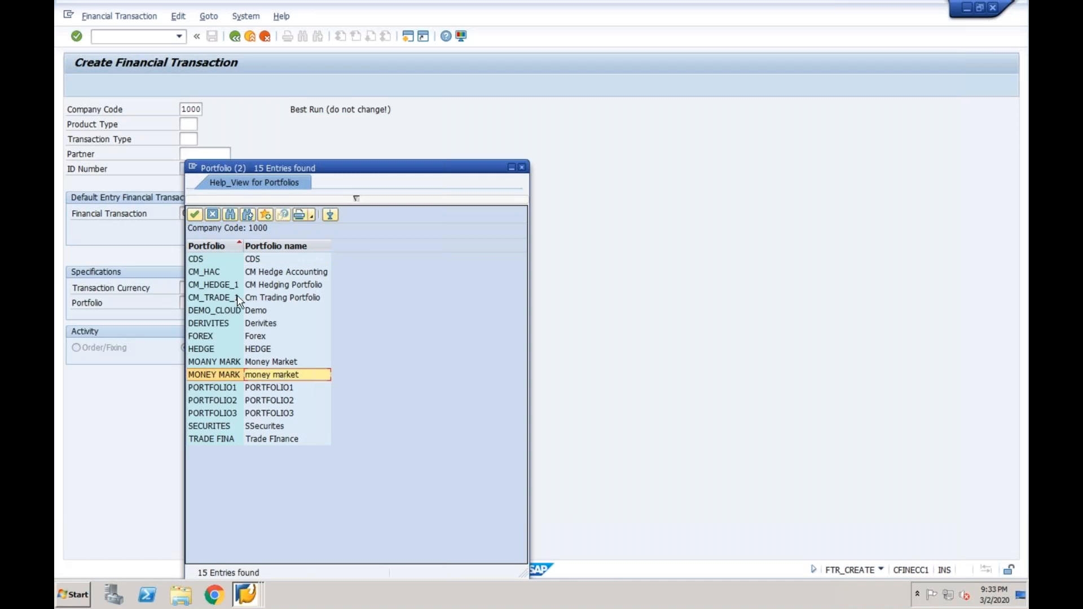
{"action": "left_click", "coordinate": [212, 214]}
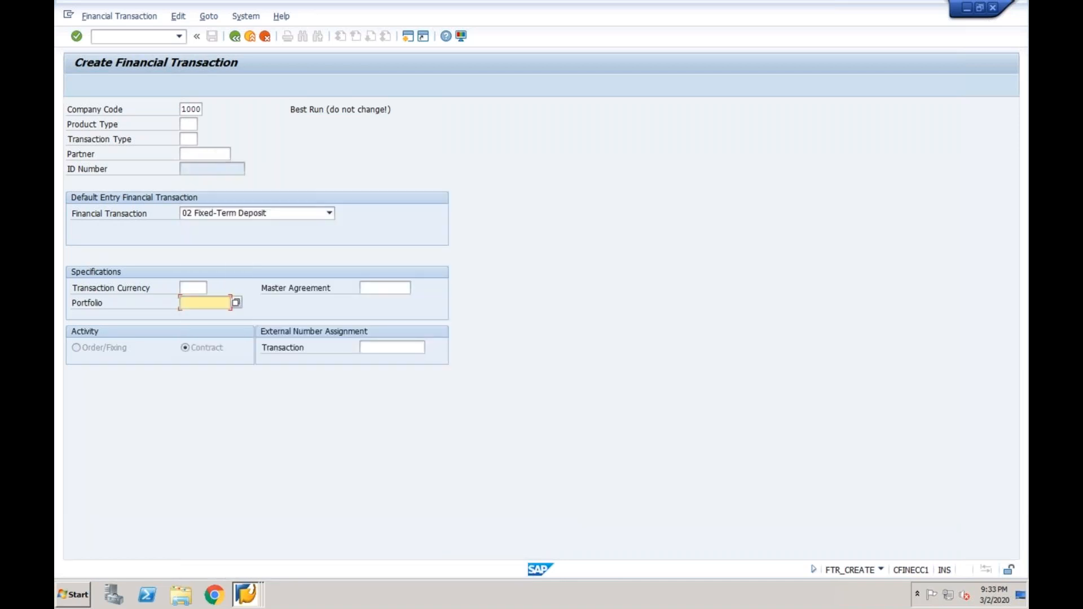
Switch default entry to 08 Foreign Exchange and check portfolios FOREX and CDS are offered
{"action": "left_click", "coordinate": [251, 213]}
{"action": "left_click", "coordinate": [246, 292]}
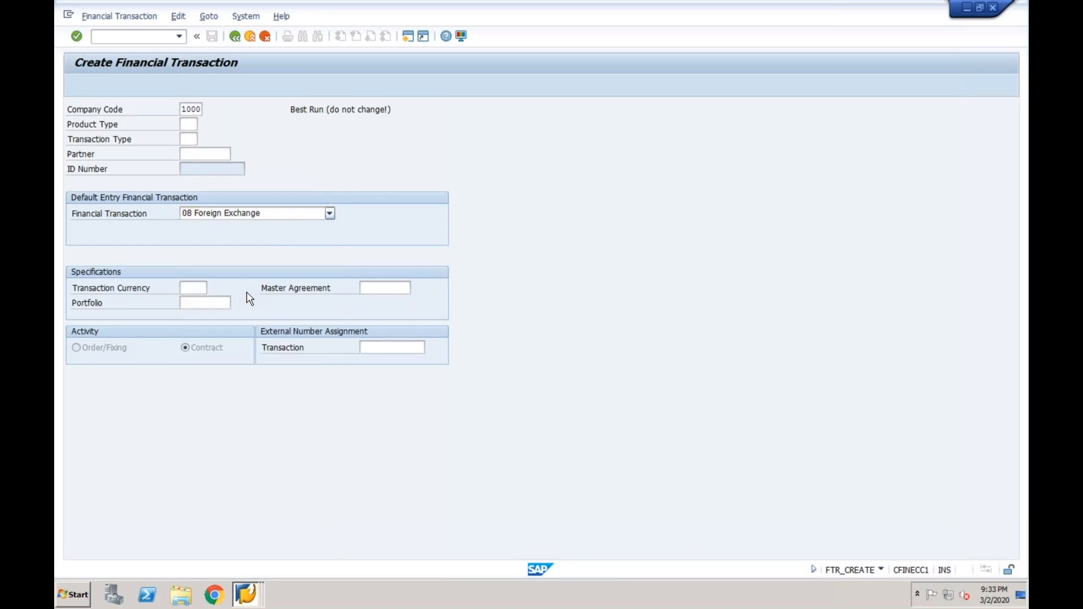
{"action": "left_click", "coordinate": [227, 303]}
{"action": "left_click", "coordinate": [235, 303]}
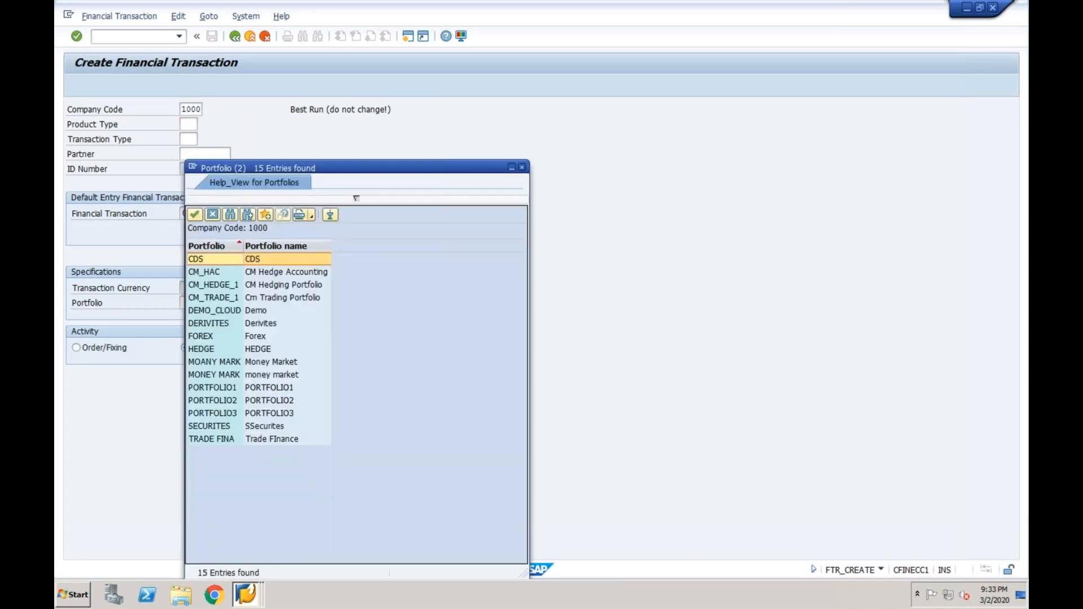
{"action": "left_click", "coordinate": [246, 337]}
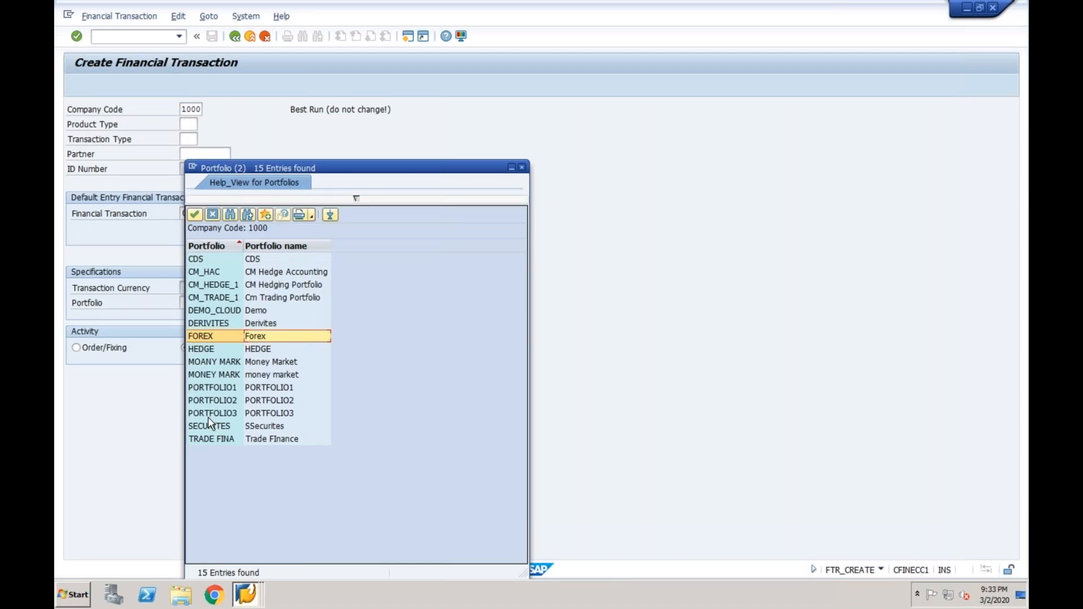
{"action": "left_click", "coordinate": [240, 260]}
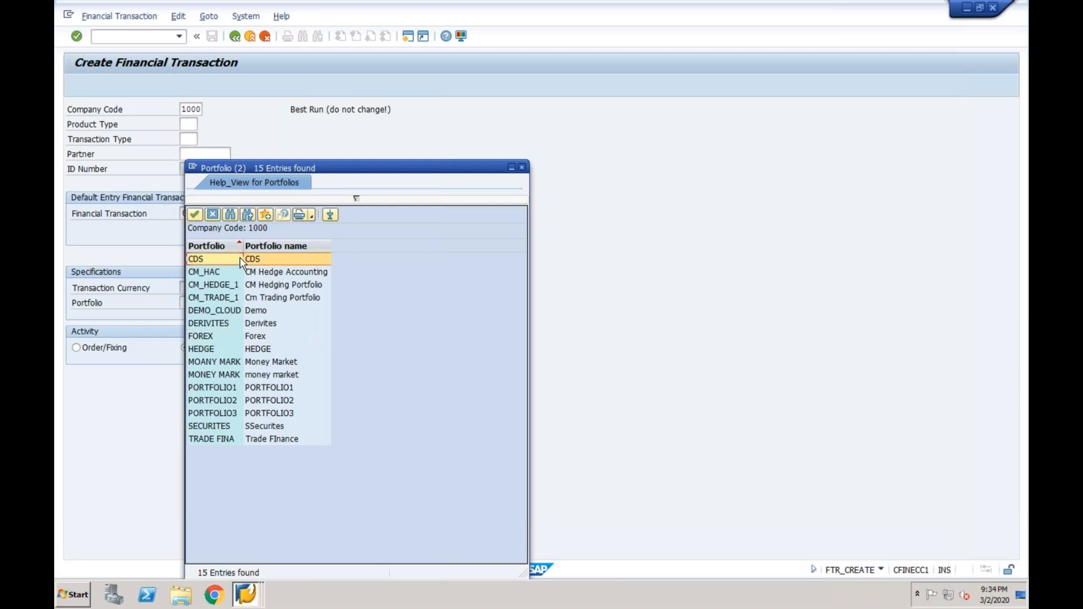
{"action": "left_click", "coordinate": [212, 215]}
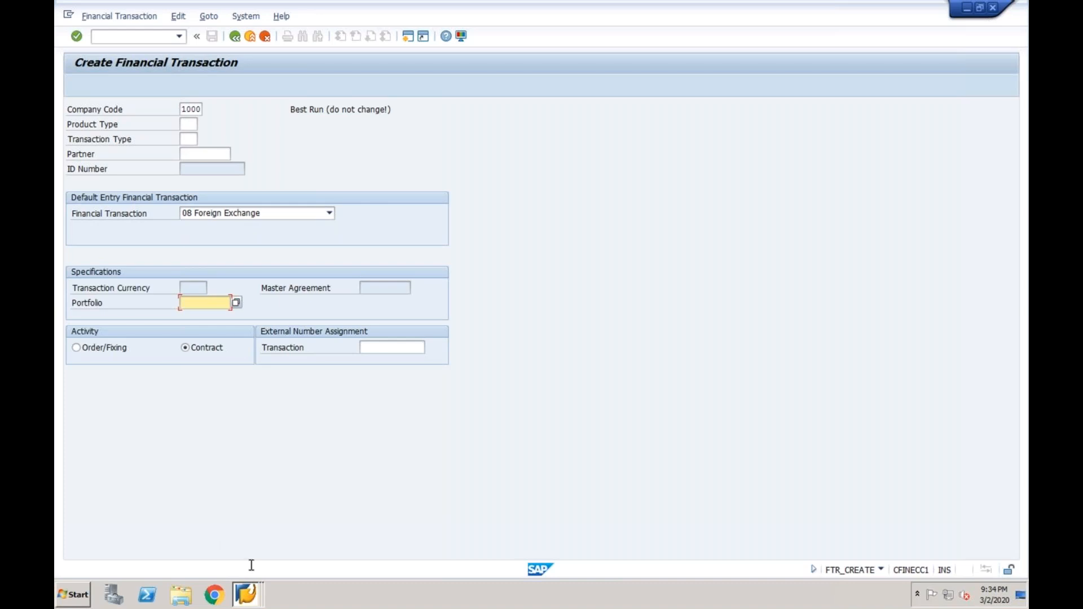
Leave the new portfolio entries, return to Display IMG and execute Define Traders
{"action": "mouse_move", "coordinate": [246, 598]}
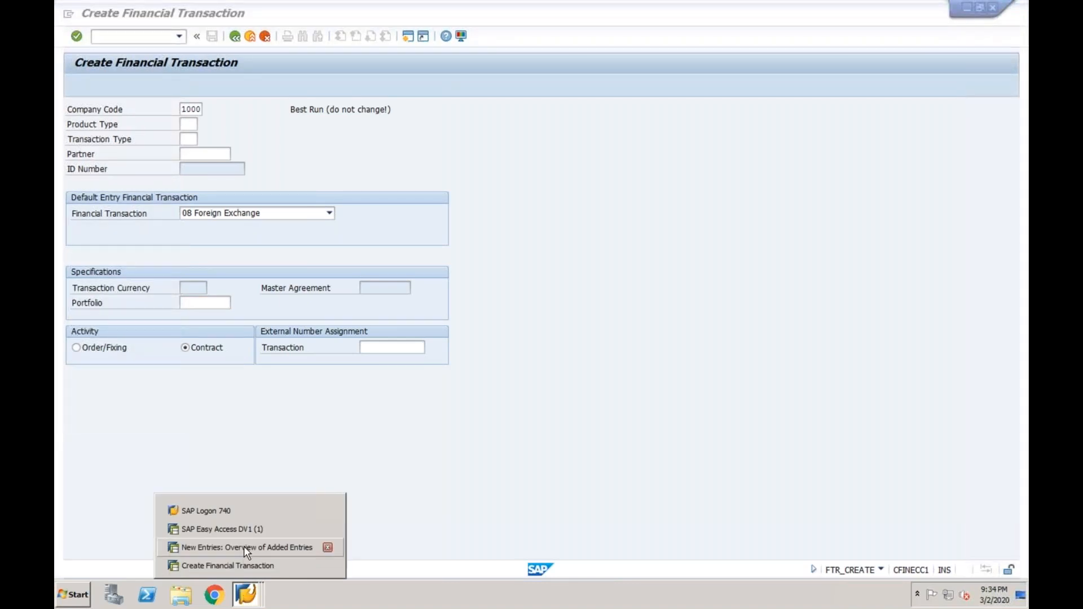
{"action": "left_click", "coordinate": [244, 546]}
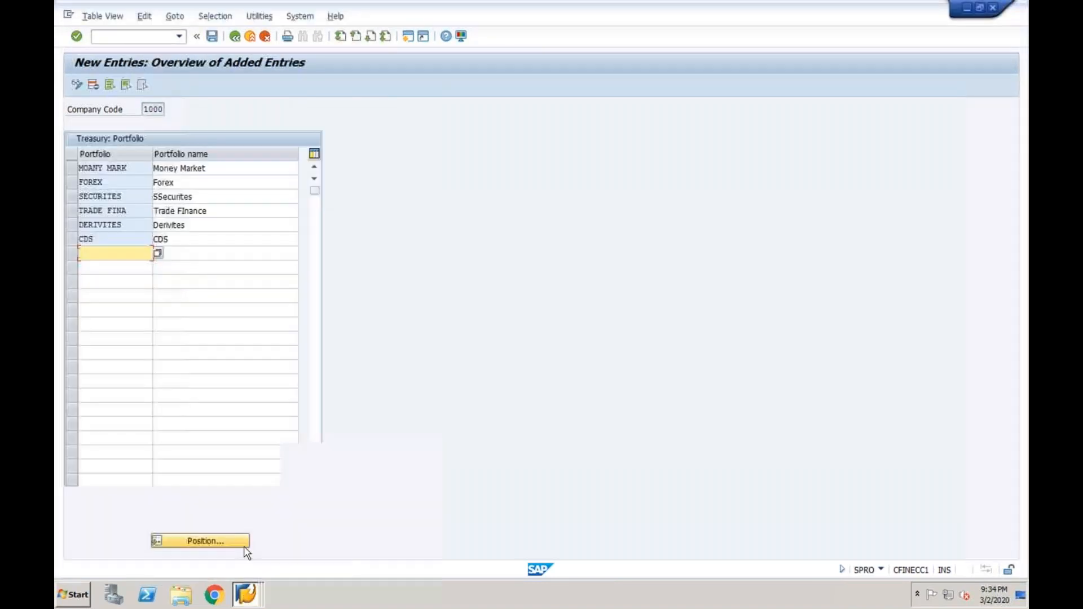
{"action": "left_click", "coordinate": [236, 36]}
{"action": "left_click", "coordinate": [236, 36]}
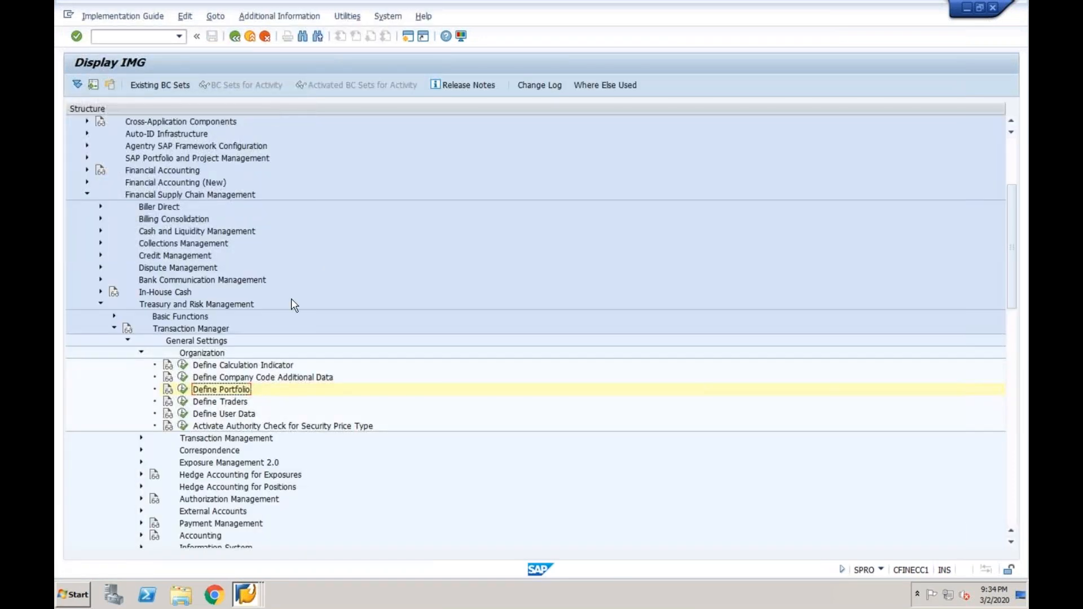
{"action": "left_click", "coordinate": [214, 402]}
{"action": "left_click", "coordinate": [182, 401]}
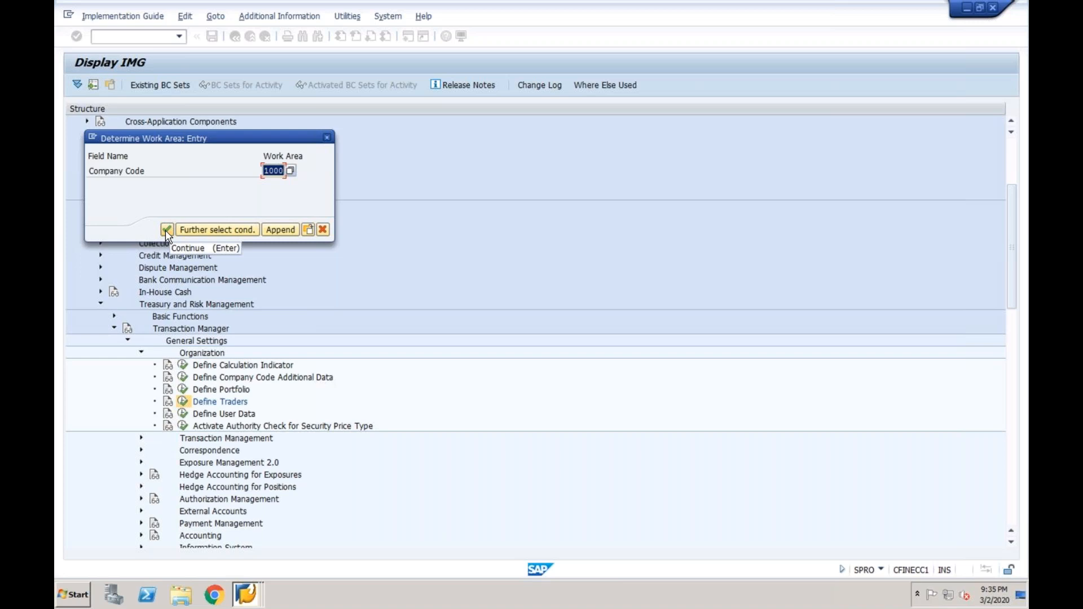
Confirm work area 1000, add a new trader, save it to a customizing request, then return to the IMG
{"action": "left_click", "coordinate": [166, 230]}
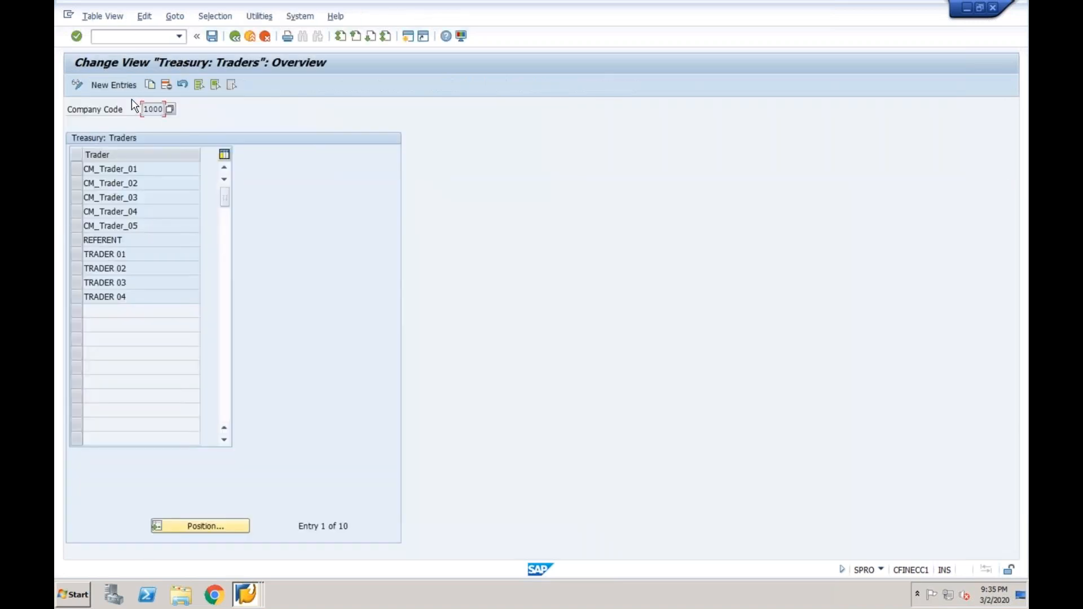
{"action": "left_click", "coordinate": [129, 88]}
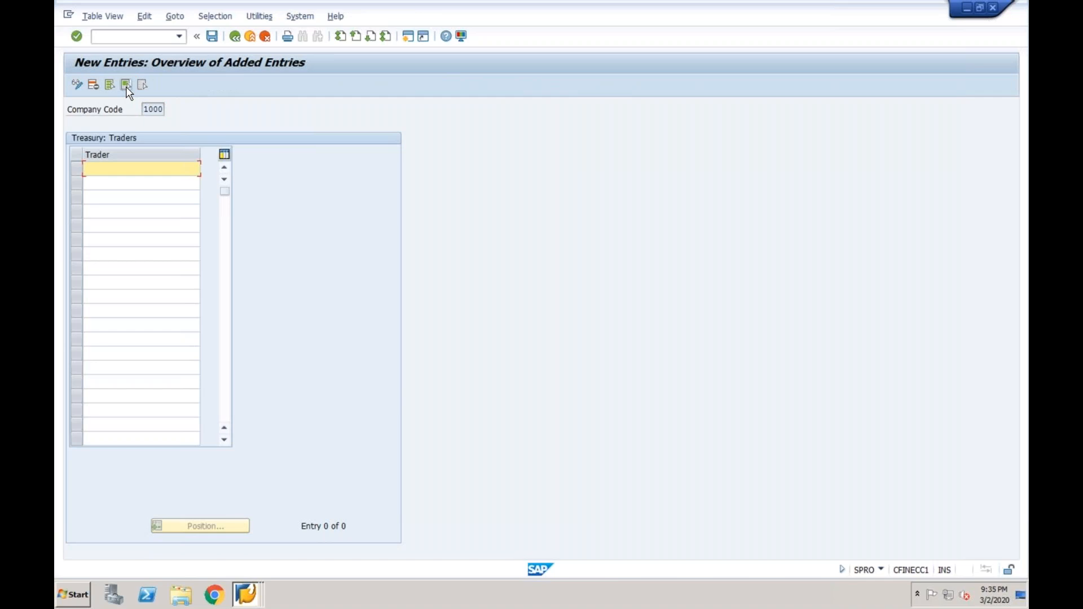
{"action": "type", "text": "Morgenstanel"}
{"action": "left_click", "coordinate": [212, 36]}
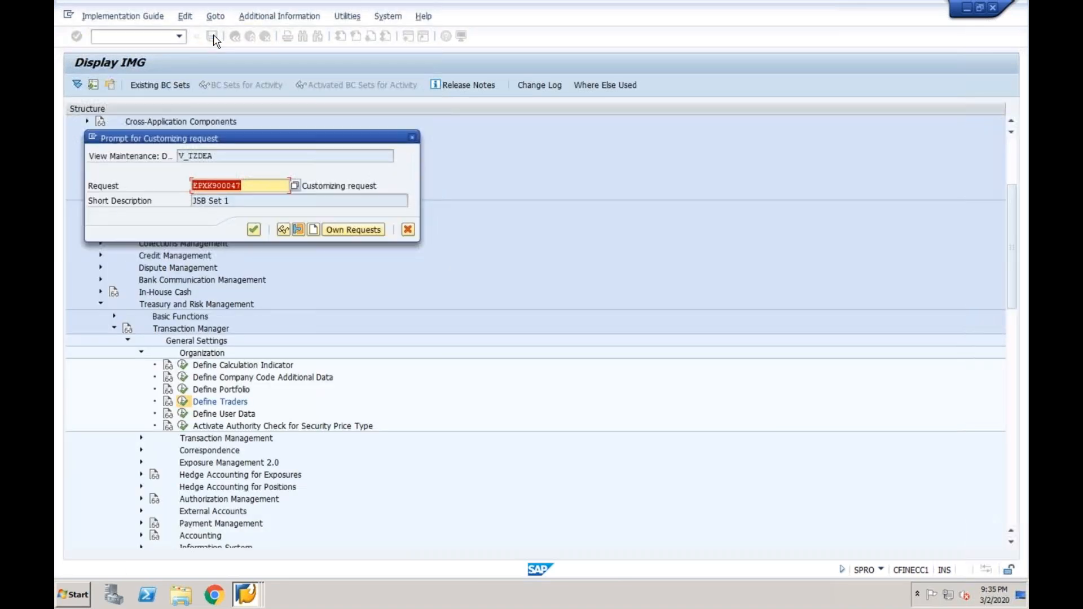
{"action": "key", "text": "Return"}
{"action": "left_click", "coordinate": [236, 37]}
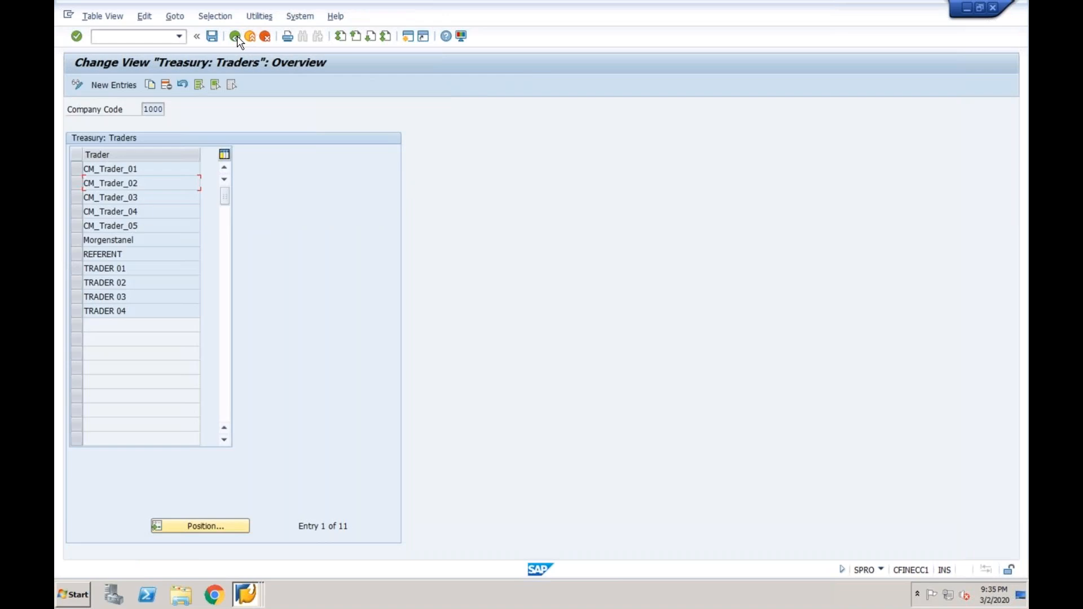
{"action": "left_click", "coordinate": [235, 37]}
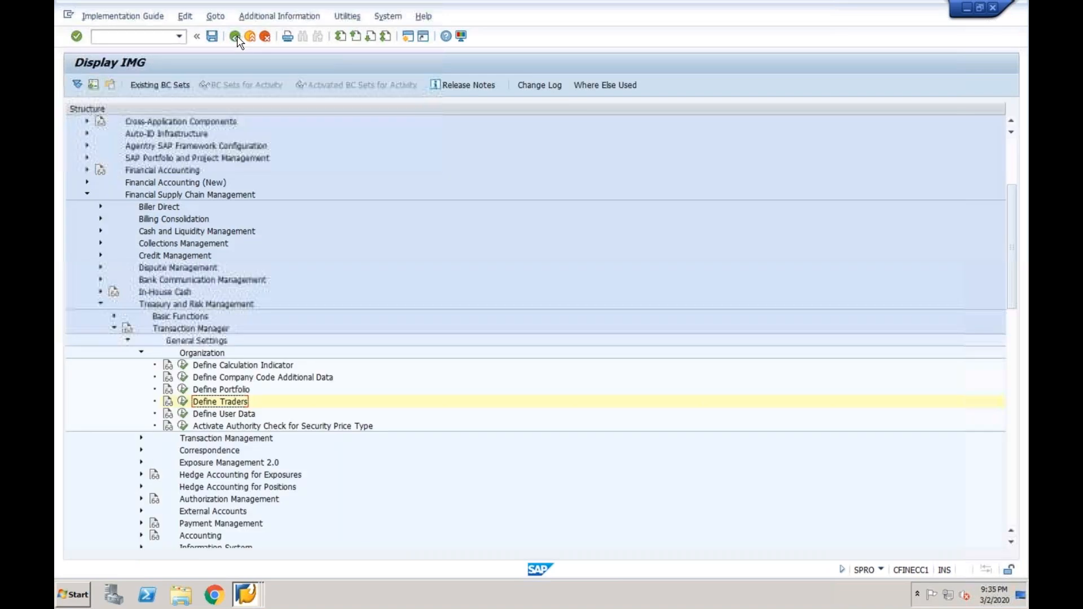
In Create Financial Transaction, enter product type 60A Forex: External and transaction type 101
{"action": "left_click", "coordinate": [247, 595]}
{"action": "left_click", "coordinate": [258, 568]}
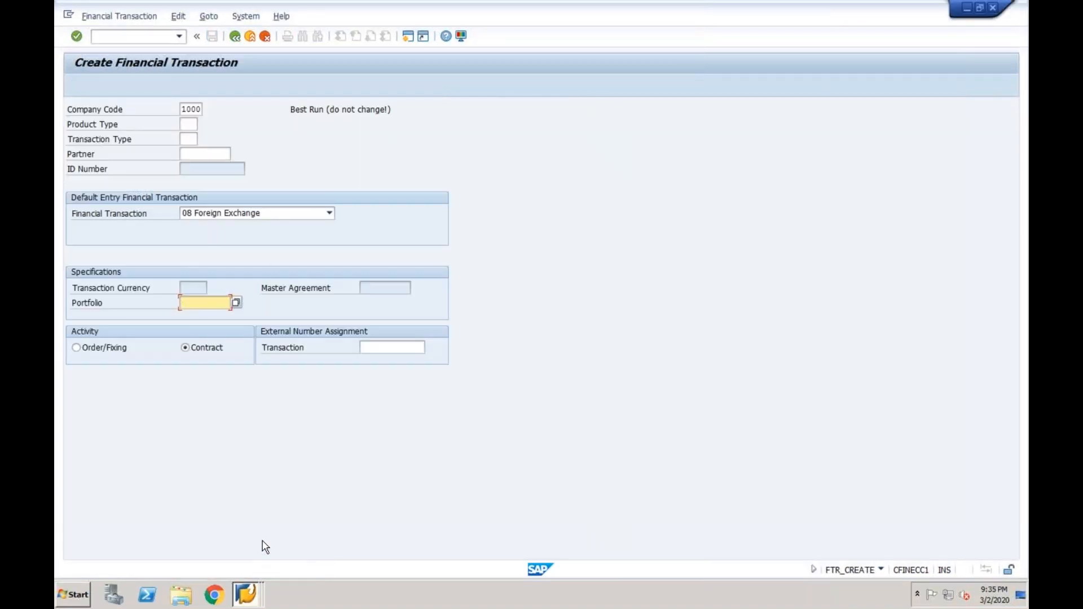
{"action": "left_click", "coordinate": [187, 124]}
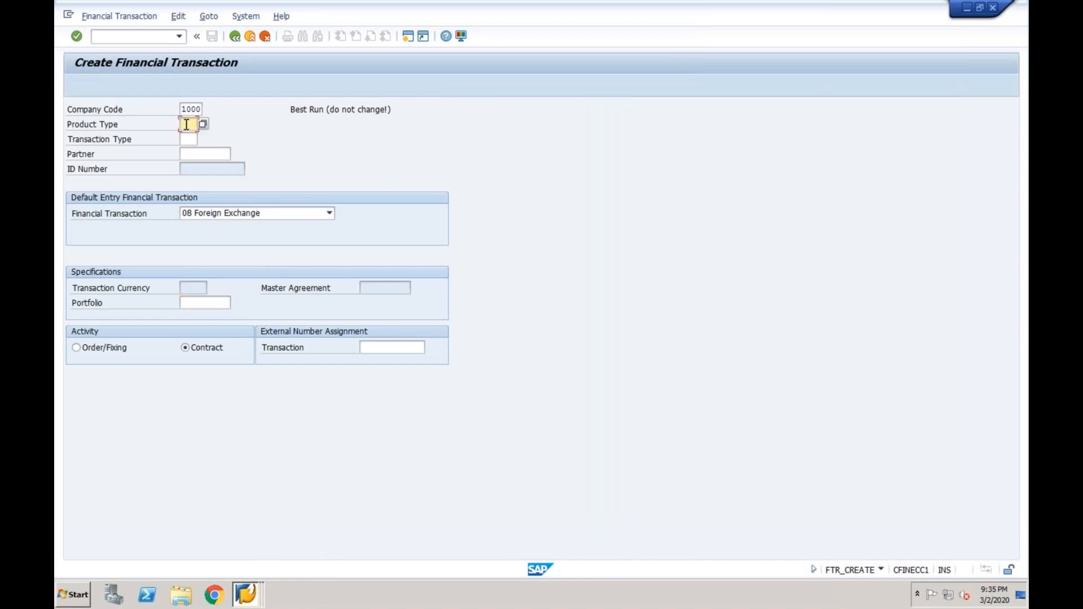
{"action": "type", "text": "60a"}
{"action": "left_click", "coordinate": [196, 125]}
{"action": "key", "text": "BackSpace"}
{"action": "key", "text": "BackSpace"}
{"action": "key", "text": "BackSpace"}
{"action": "left_click", "coordinate": [202, 137]}
{"action": "left_click", "coordinate": [202, 137]}
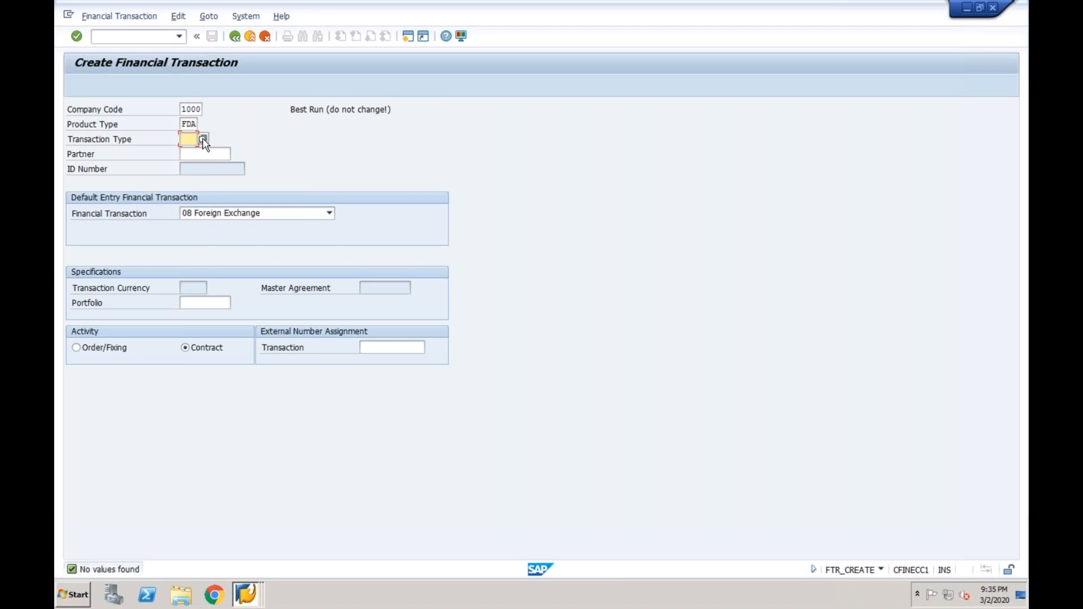
{"action": "left_click", "coordinate": [194, 124]}
{"action": "left_click", "coordinate": [202, 124]}
{"action": "double_click", "coordinate": [126, 84]}
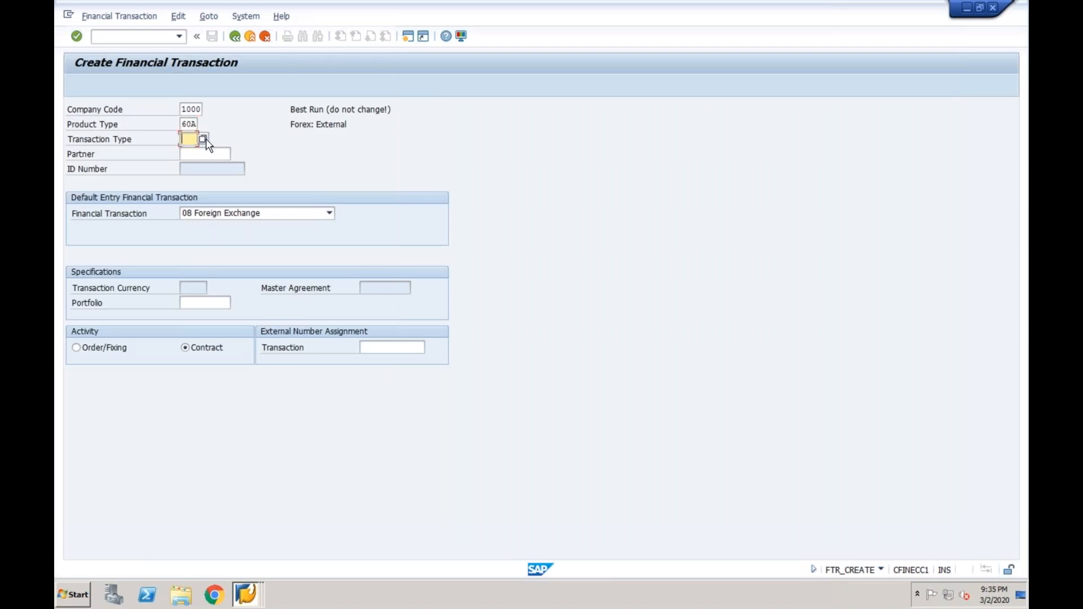
{"action": "type", "text": "101"}
Fill in the HSBC partner and portfolio CDS, then continue to Spot/Forward Transaction Create
{"action": "left_click", "coordinate": [212, 154]}
{"action": "type", "text": "6"}
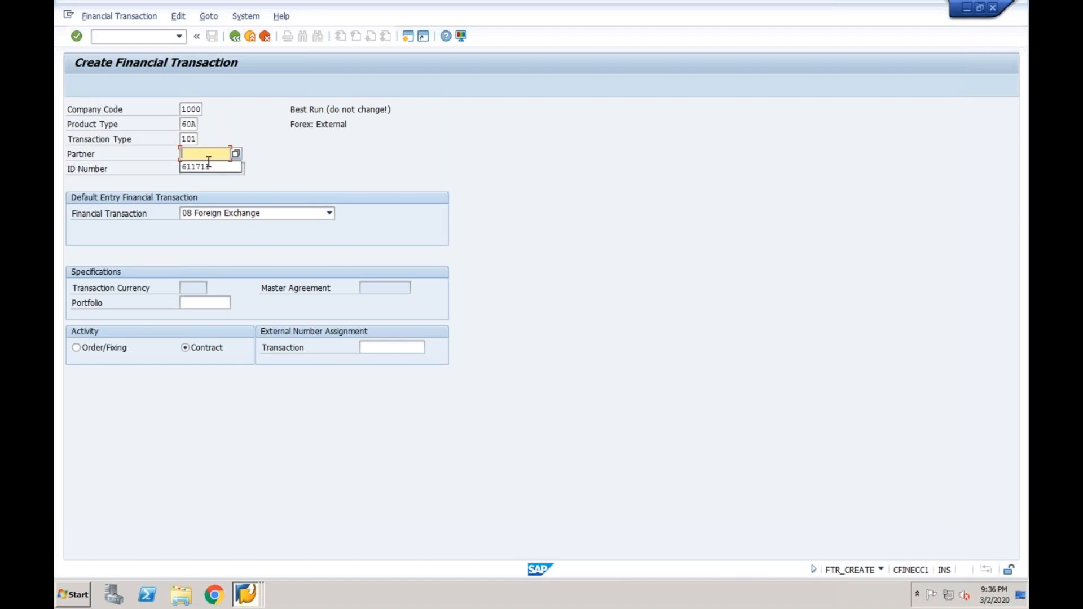
{"action": "left_click", "coordinate": [208, 164]}
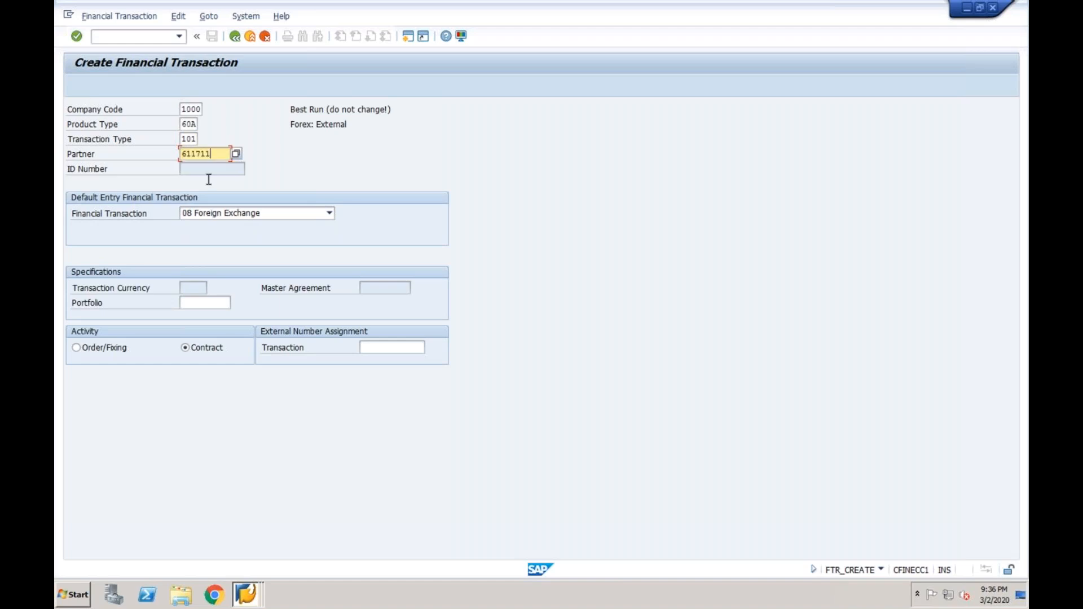
{"action": "left_click", "coordinate": [190, 302]}
{"action": "key", "text": "F4"}
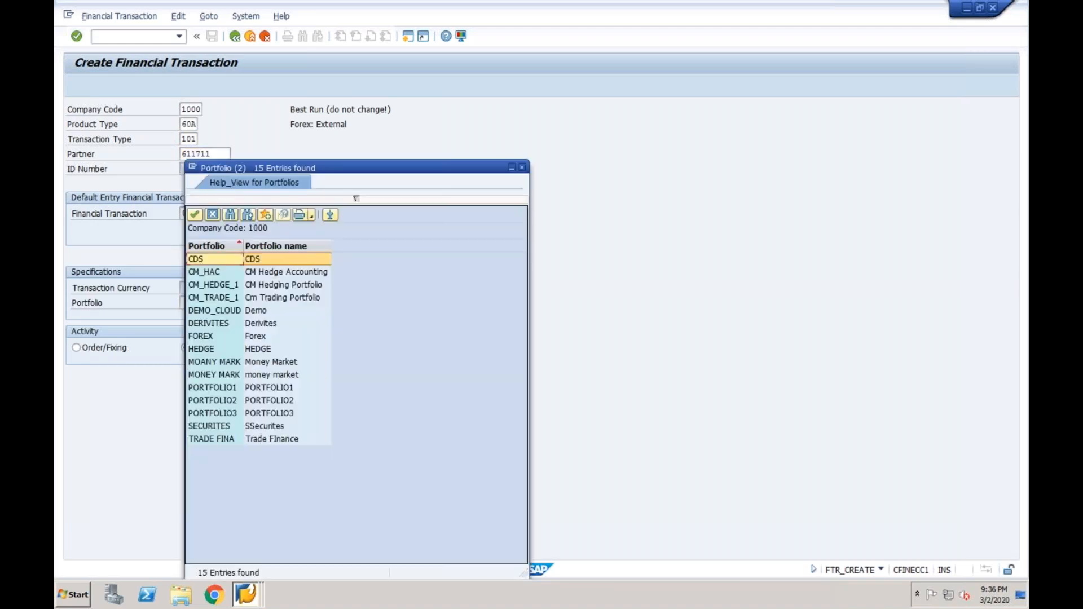
{"action": "double_click", "coordinate": [276, 261]}
{"action": "key", "text": "Return"}
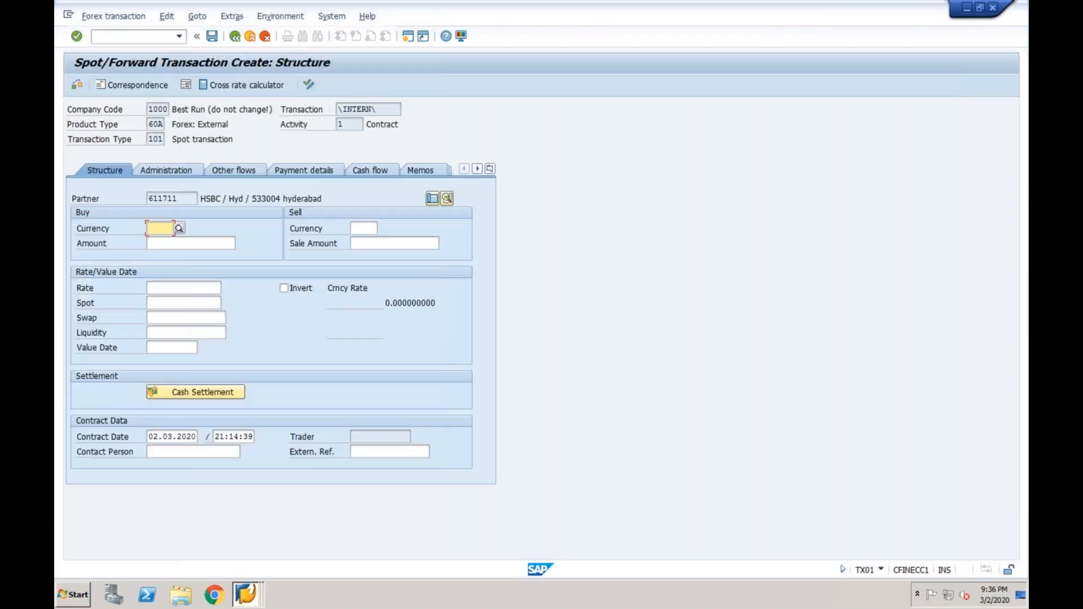
Check the Trader value list for the new trader and close it without choosing
{"action": "left_click", "coordinate": [366, 437]}
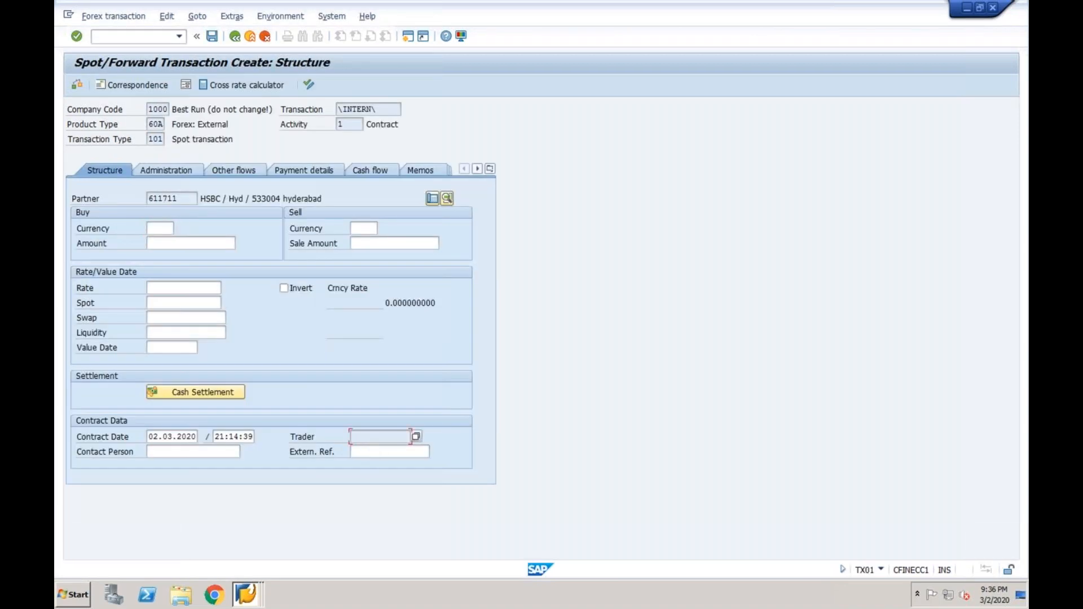
{"action": "left_click", "coordinate": [416, 437]}
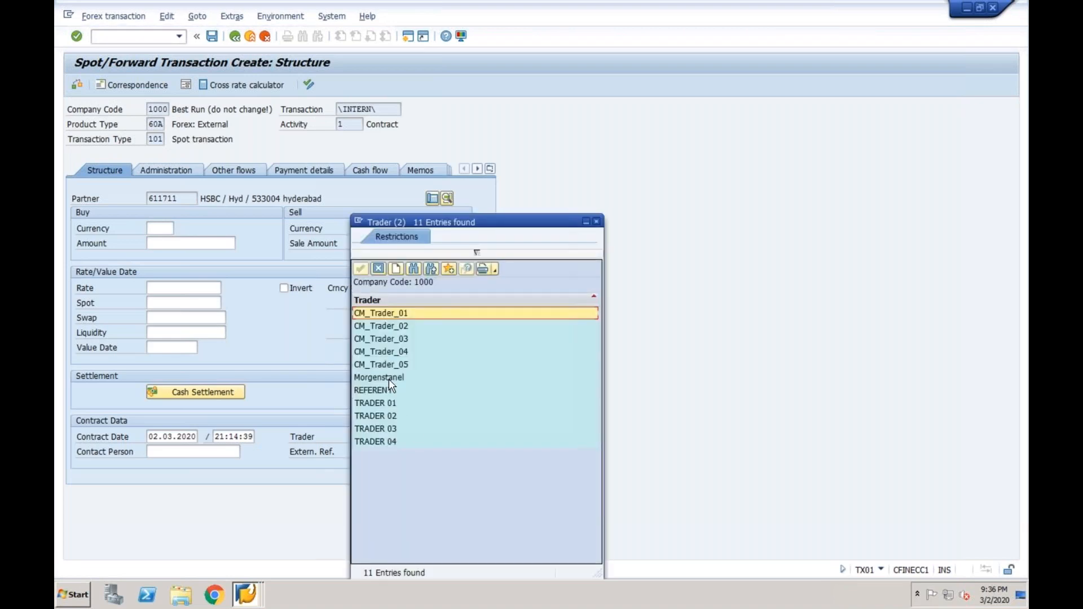
{"action": "left_click", "coordinate": [387, 378]}
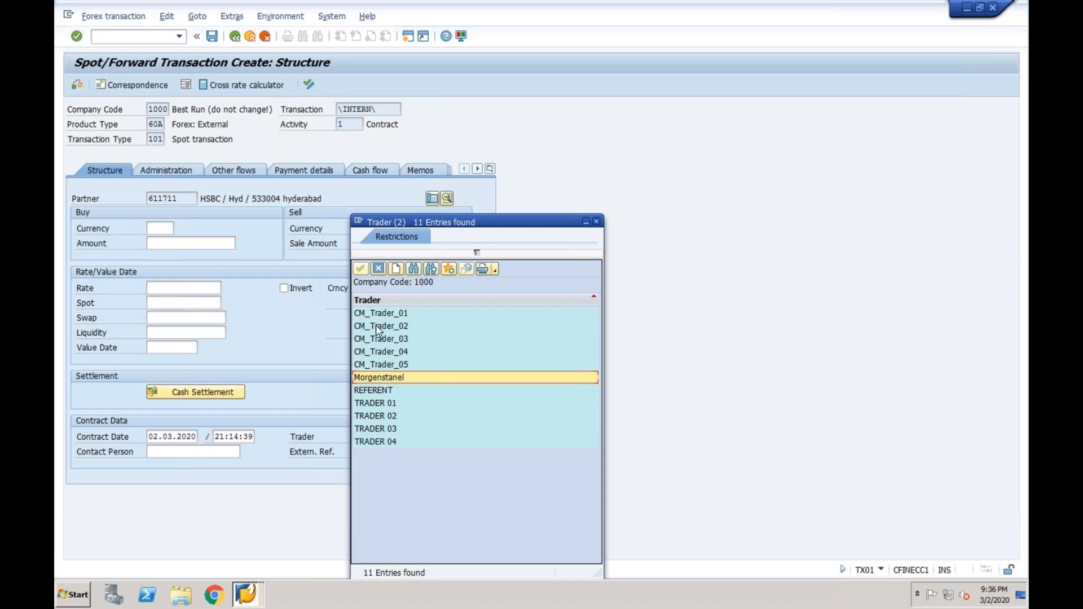
{"action": "left_click", "coordinate": [379, 269]}
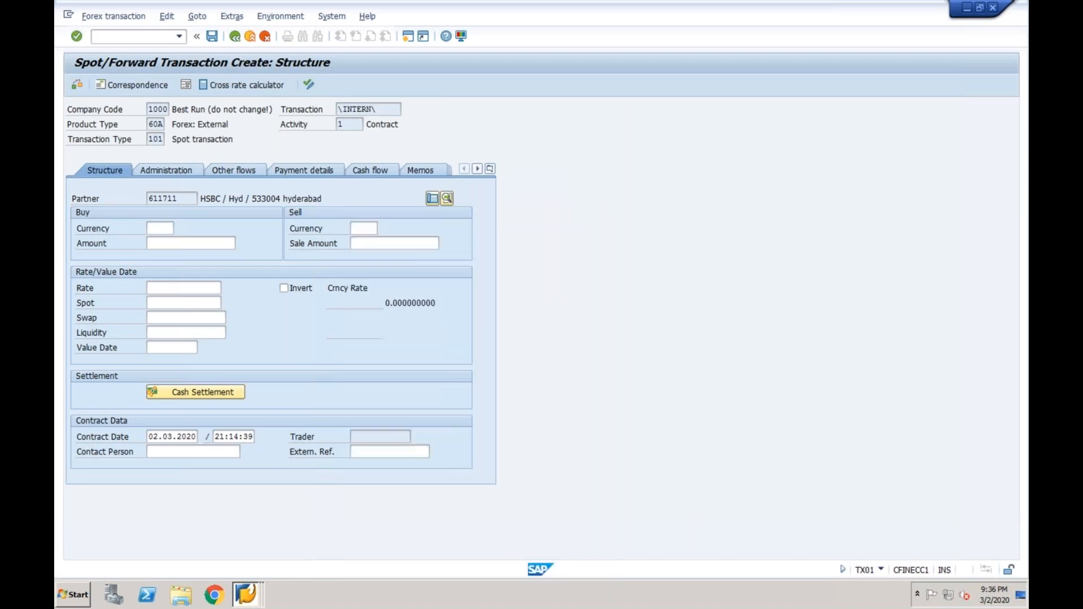
{"action": "left_click", "coordinate": [249, 596]}
{"action": "left_click", "coordinate": [245, 566]}
{"action": "left_click", "coordinate": [248, 596]}
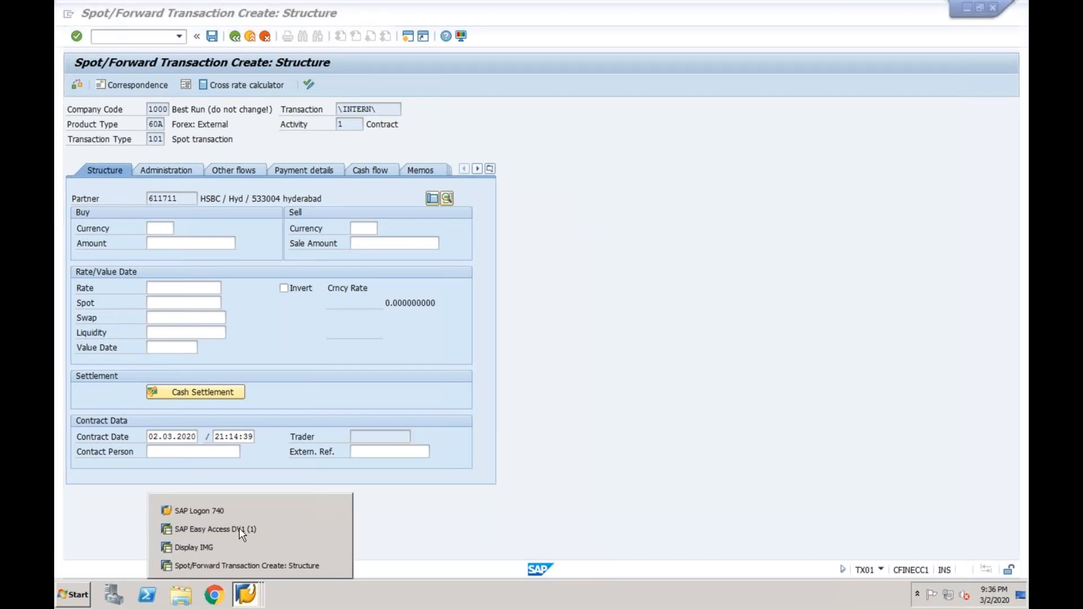
Switch to the IMG and review the Organization activities, including Define Traders
{"action": "left_click", "coordinate": [197, 545]}
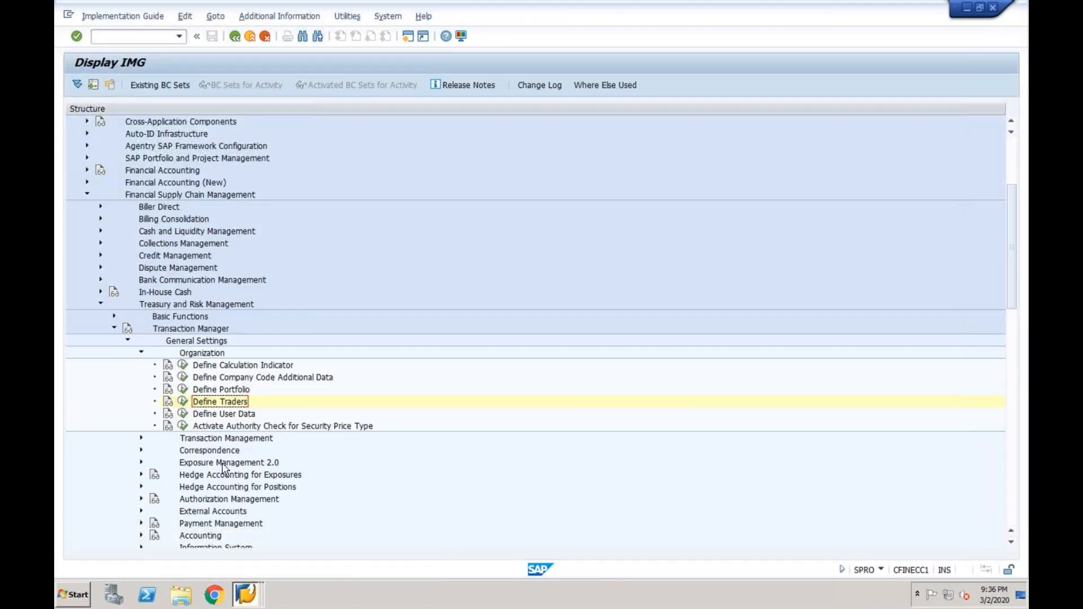
{"action": "left_click", "coordinate": [141, 354]}
{"action": "left_click", "coordinate": [192, 354]}
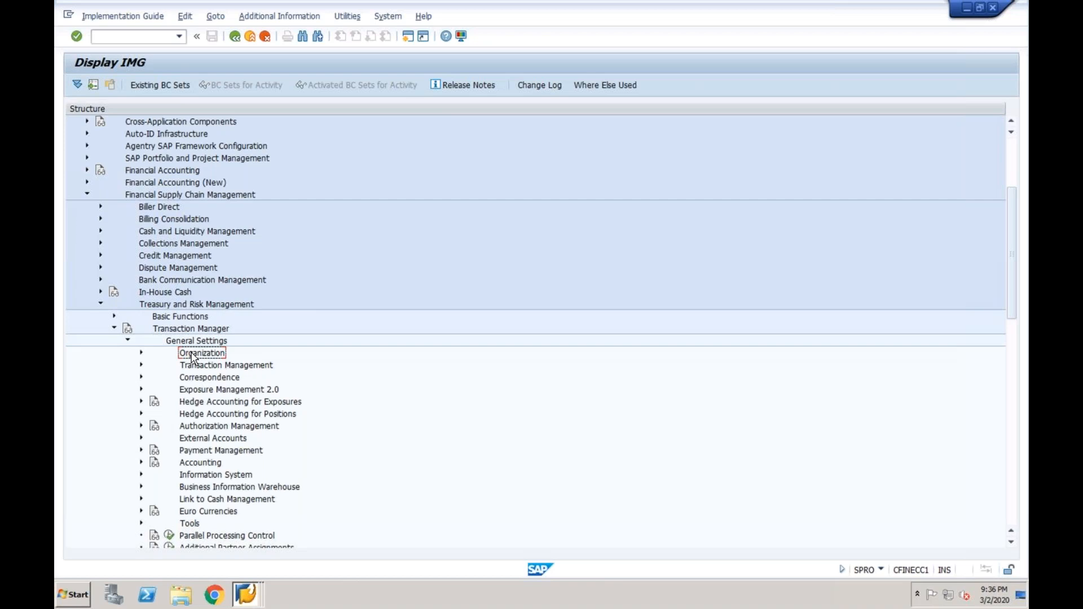
{"action": "left_click", "coordinate": [141, 353]}
{"action": "left_click", "coordinate": [219, 369]}
{"action": "left_click", "coordinate": [226, 379]}
{"action": "left_click", "coordinate": [230, 403]}
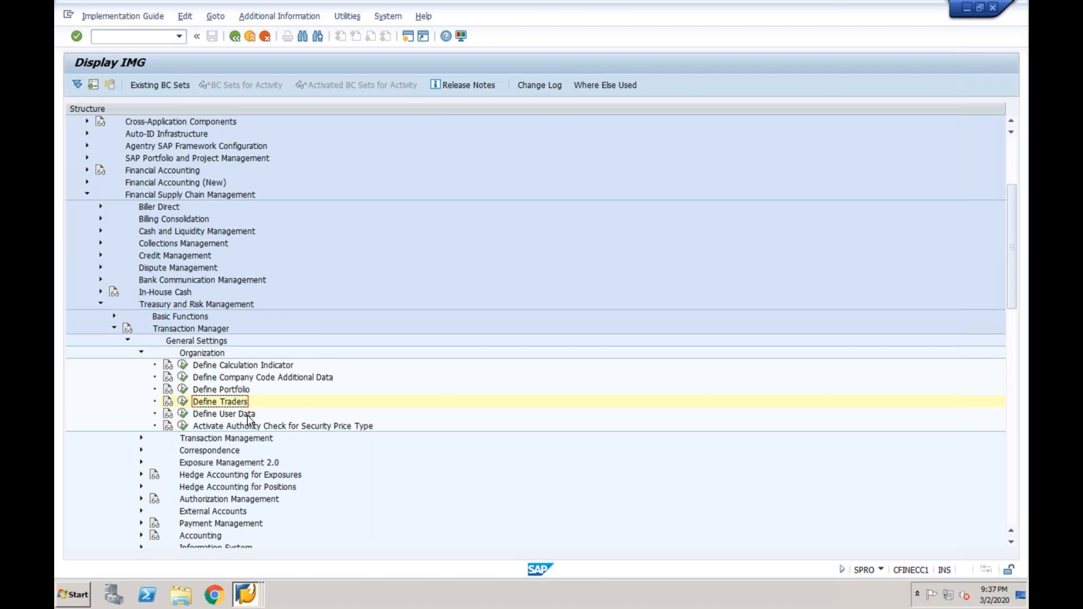
{"action": "left_click", "coordinate": [141, 352]}
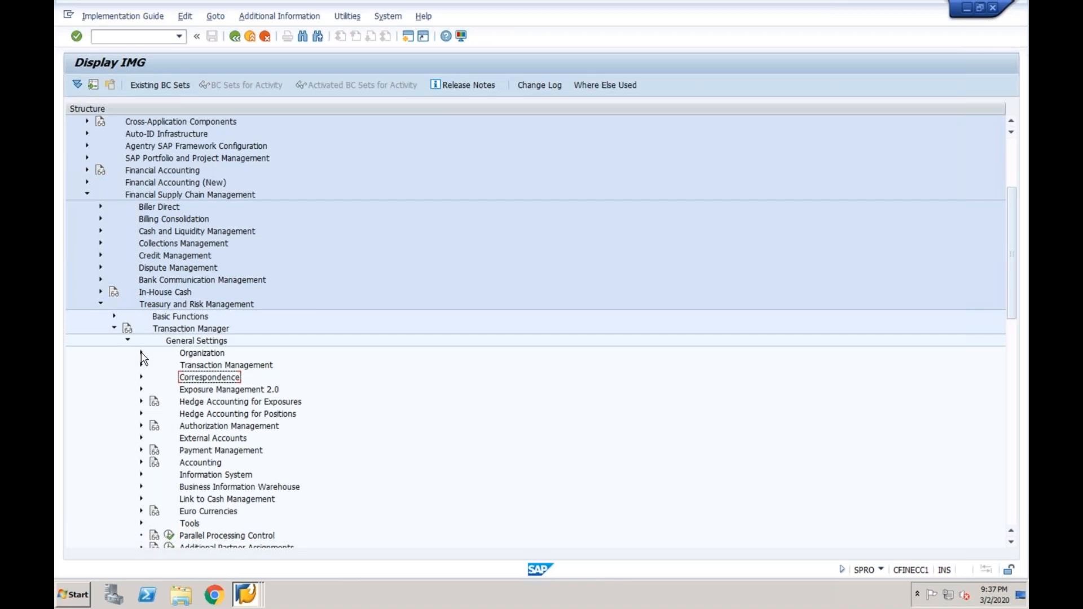
Expand Transaction Management and execute Define Field Selection
{"action": "left_click", "coordinate": [192, 367]}
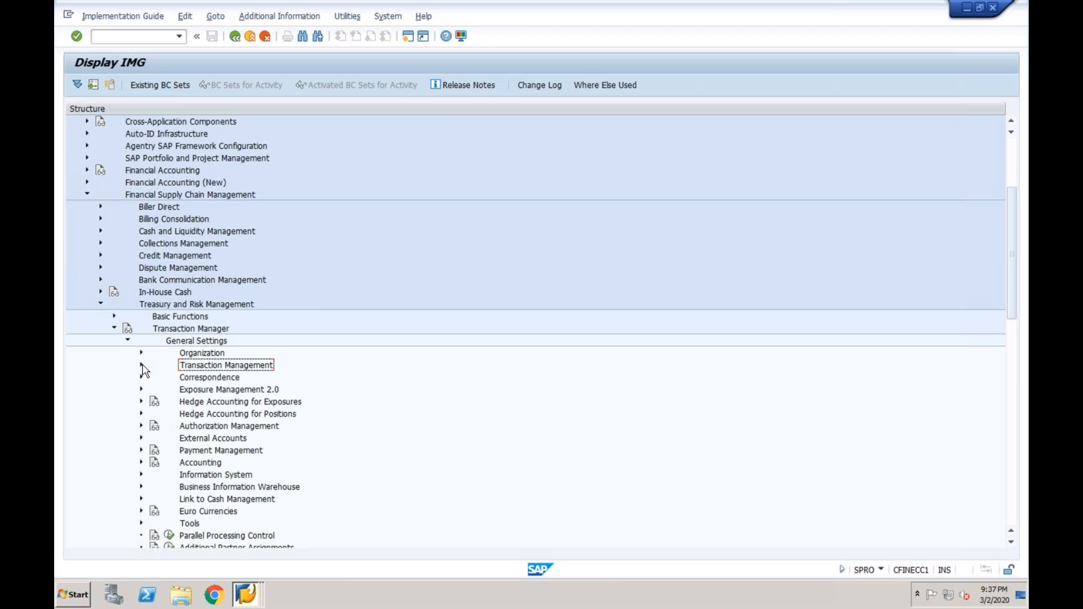
{"action": "left_click", "coordinate": [141, 365]}
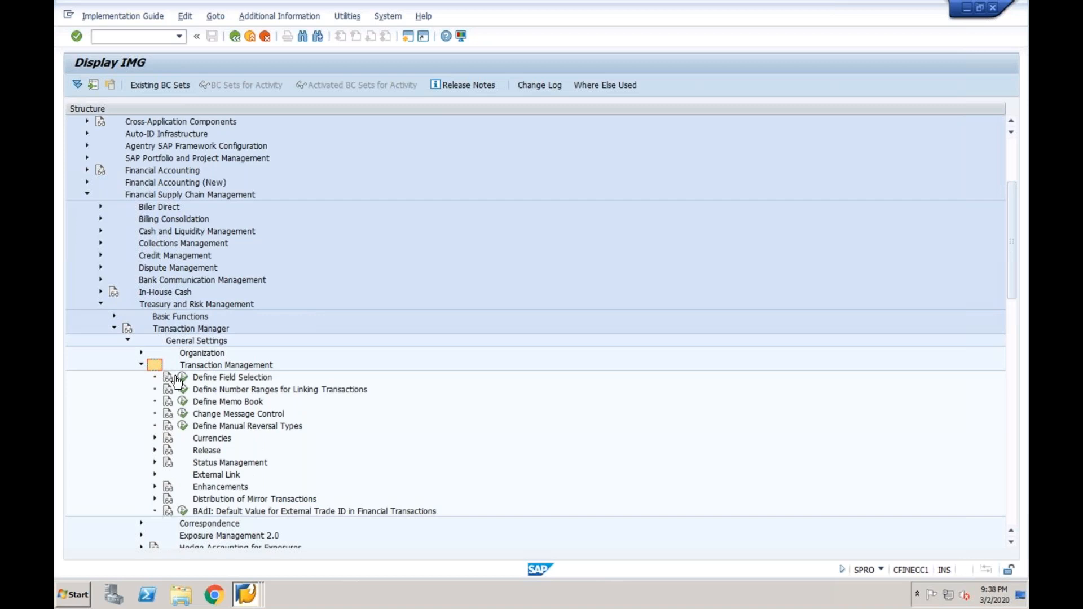
{"action": "left_click", "coordinate": [182, 377]}
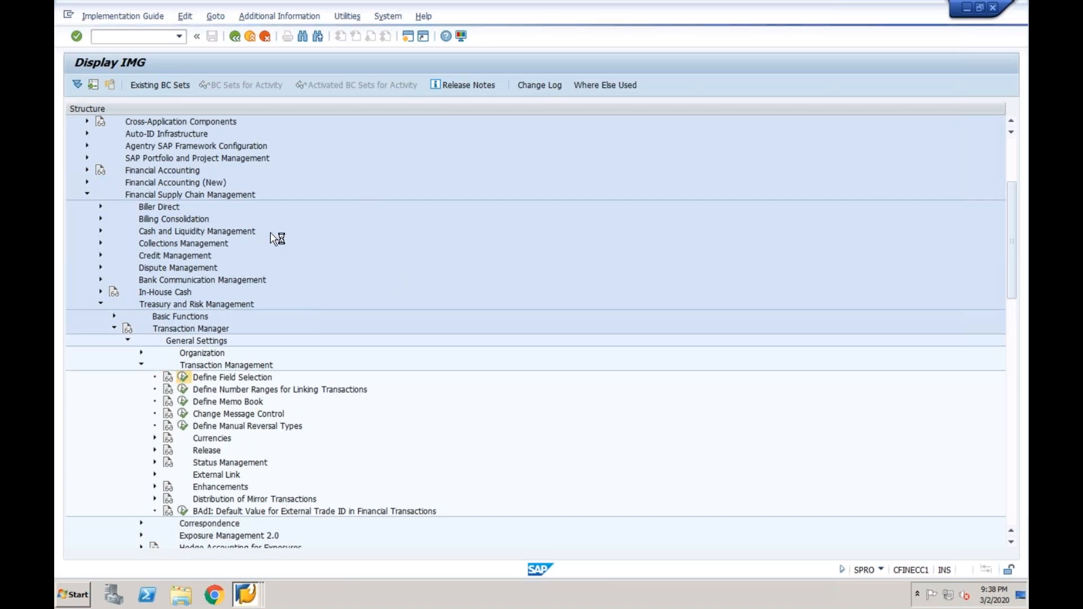
Add a field-selection row for product type FXA with company code 1000
{"action": "left_click", "coordinate": [107, 85]}
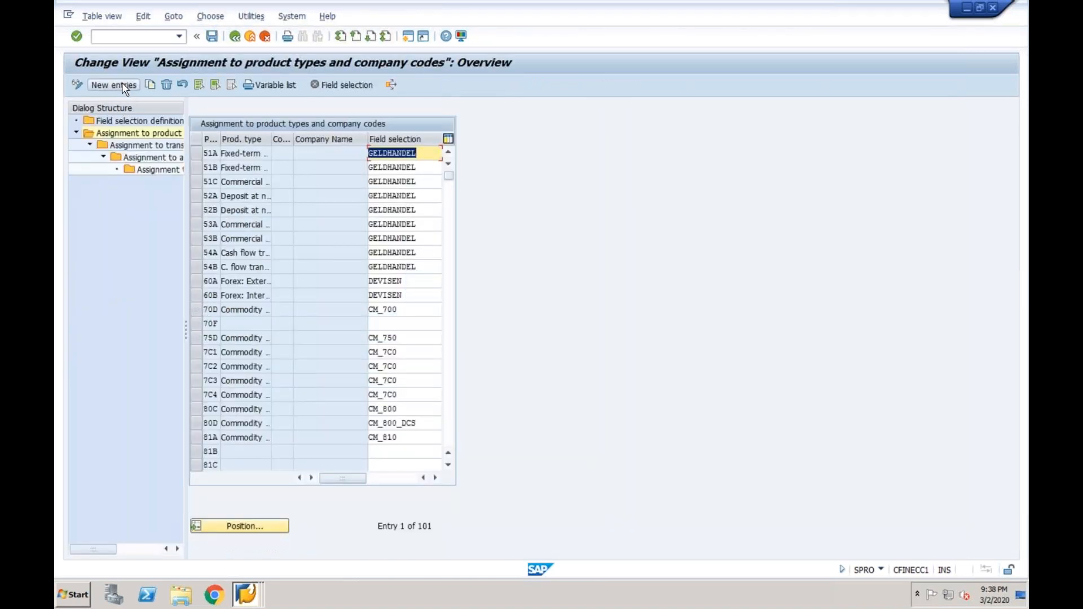
{"action": "type", "text": "2"}
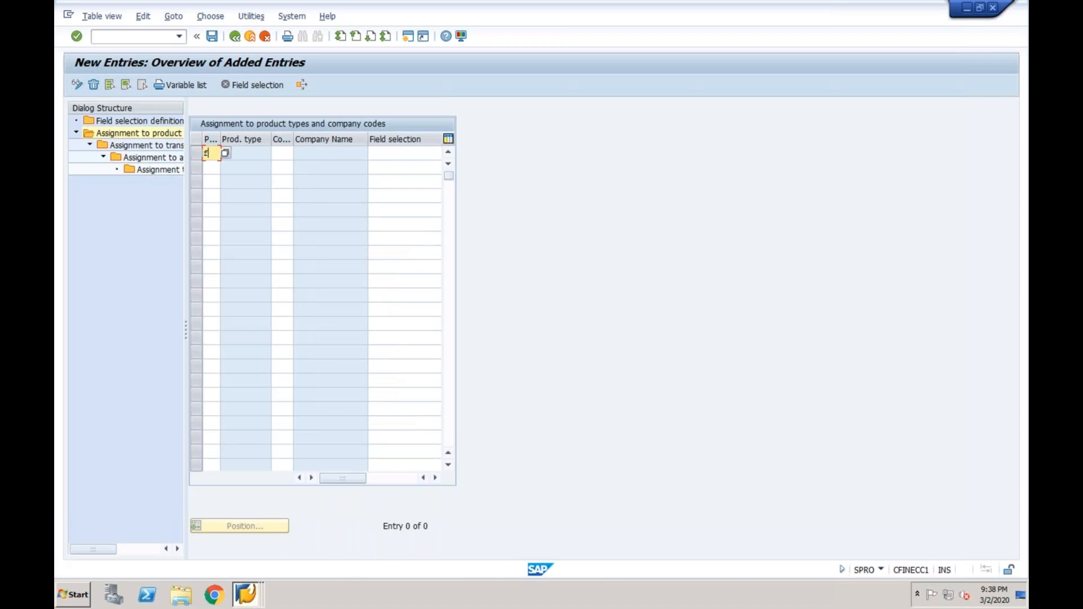
{"action": "left_click", "coordinate": [225, 153]}
{"action": "scroll", "coordinate": [375, 309], "scroll_direction": "down", "scroll_amount": 15}
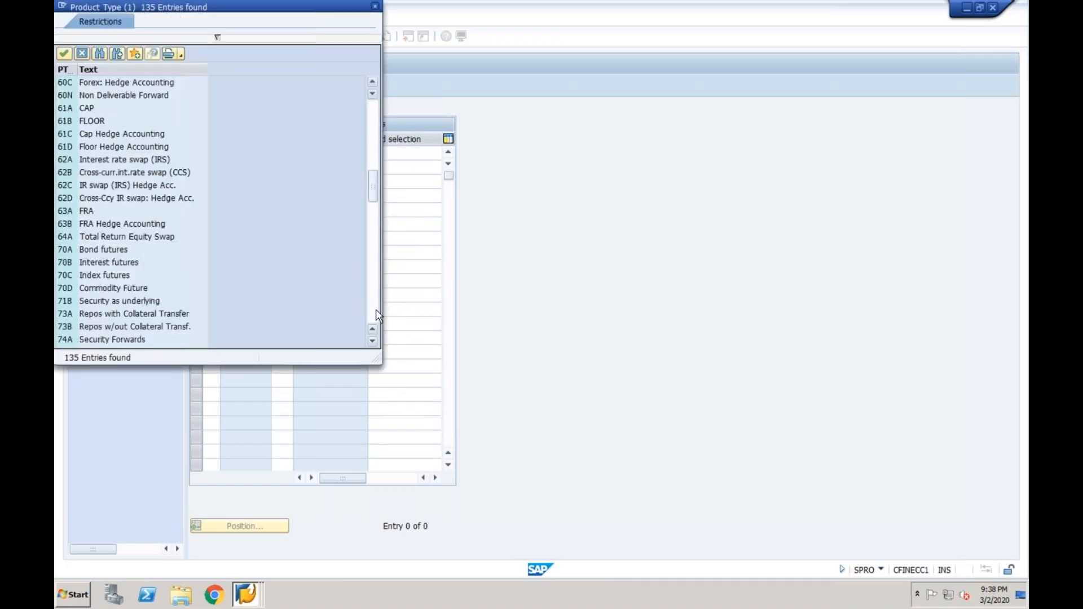
{"action": "scroll", "coordinate": [376, 309], "scroll_direction": "down", "scroll_amount": 15}
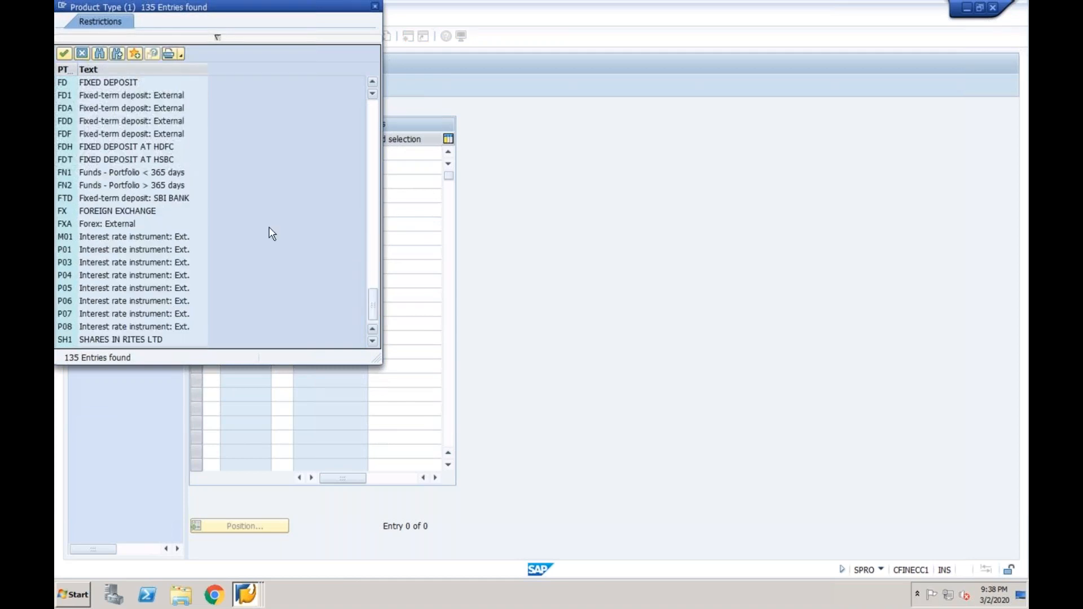
{"action": "double_click", "coordinate": [102, 230]}
{"action": "left_click", "coordinate": [283, 154]}
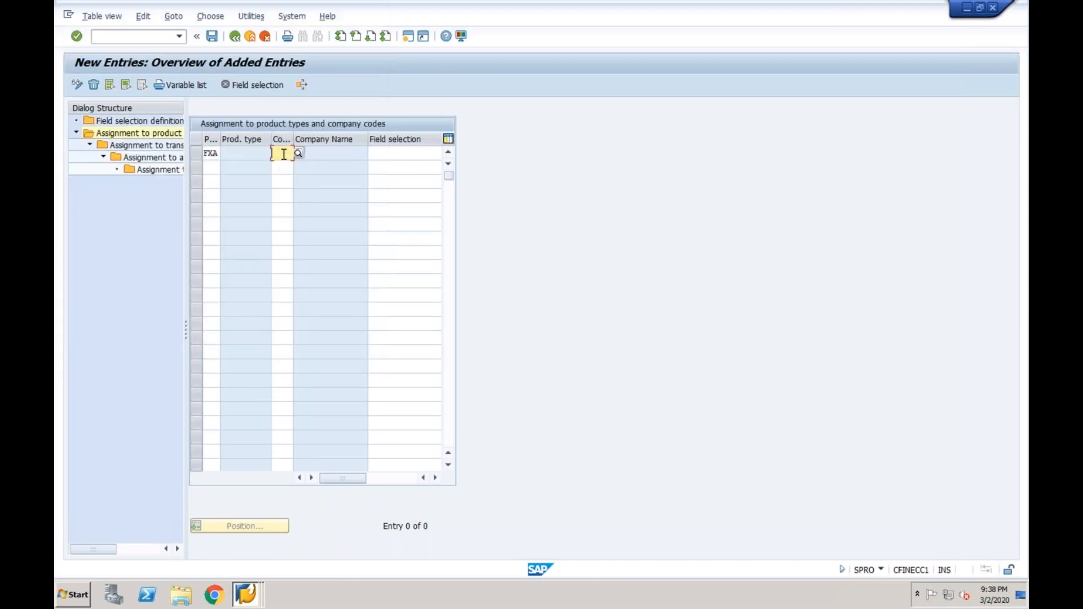
{"action": "type", "text": "1000"}
{"action": "key", "text": "Return"}
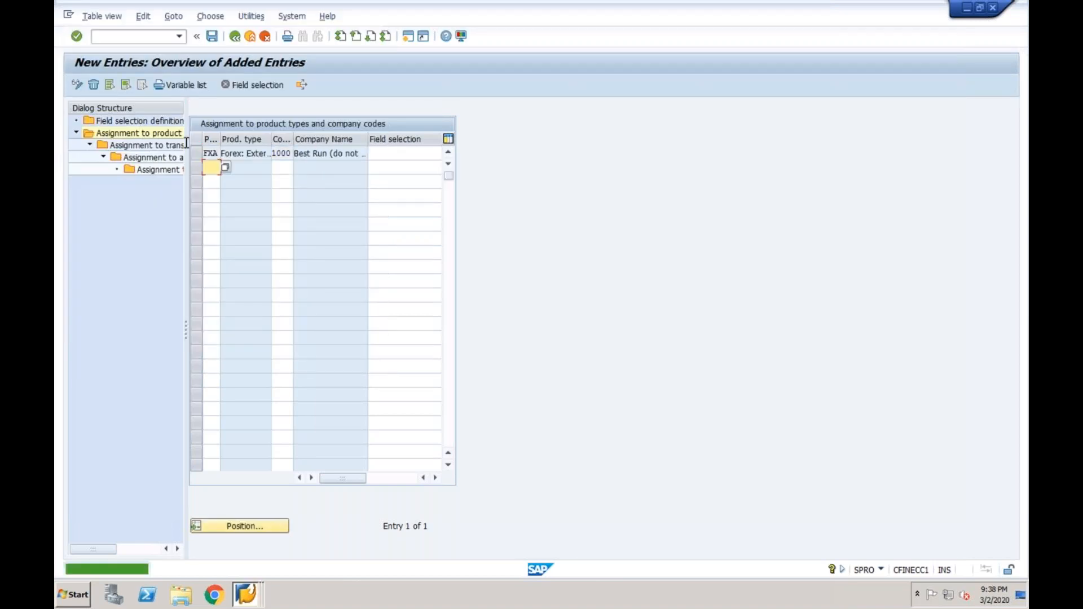
Look up product type FDA Fixed-term deposit: External for the next row
{"action": "left_click", "coordinate": [197, 155]}
{"action": "left_click", "coordinate": [224, 153]}
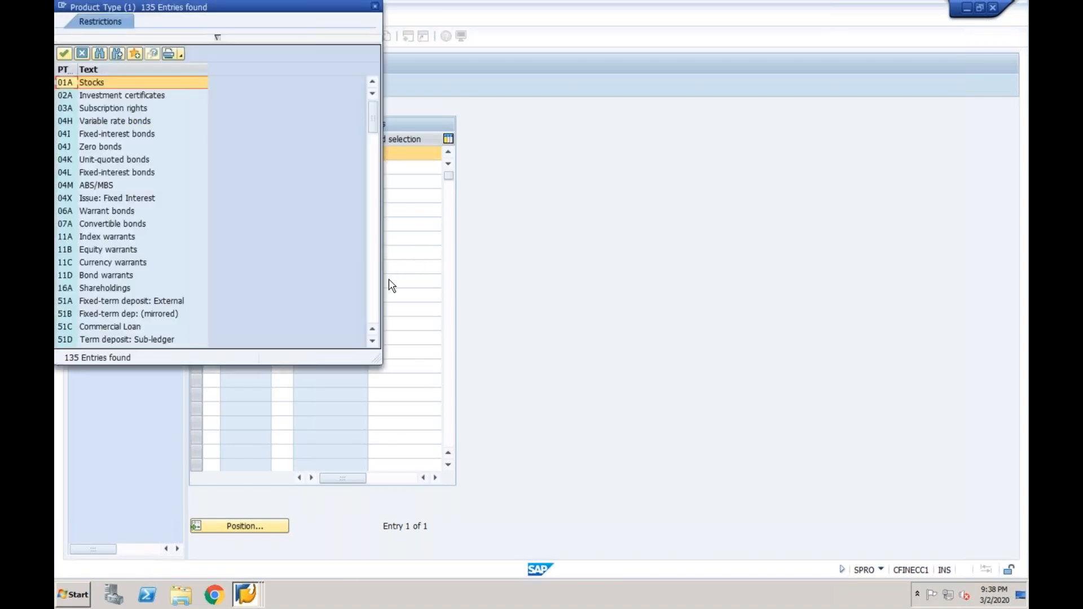
{"action": "left_click_drag", "start_coordinate": [375, 297], "coordinate": [375, 299]}
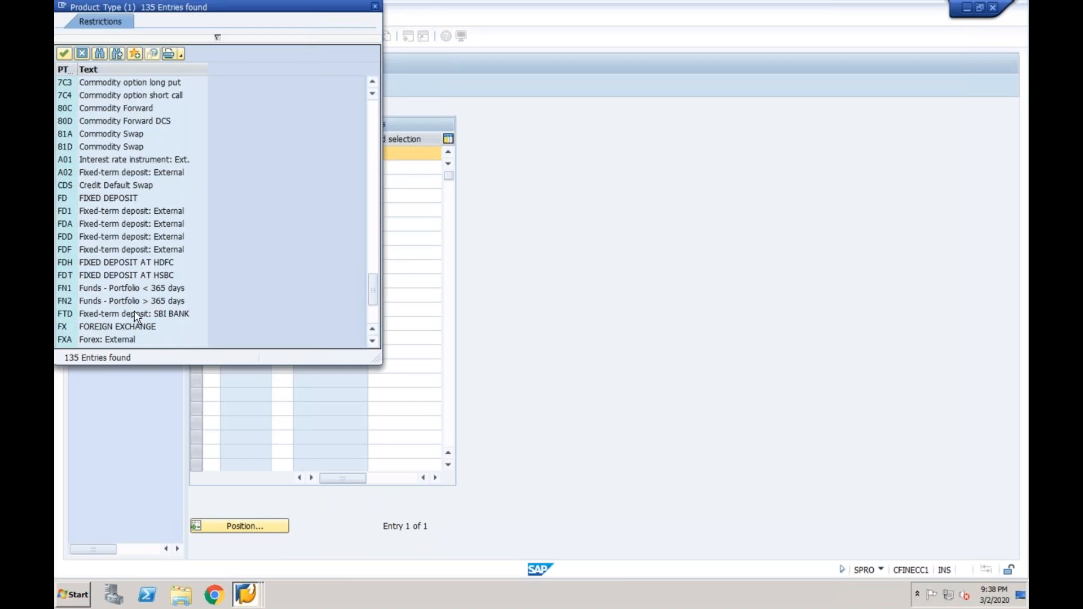
{"action": "left_click", "coordinate": [118, 226]}
{"action": "double_click", "coordinate": [118, 226]}
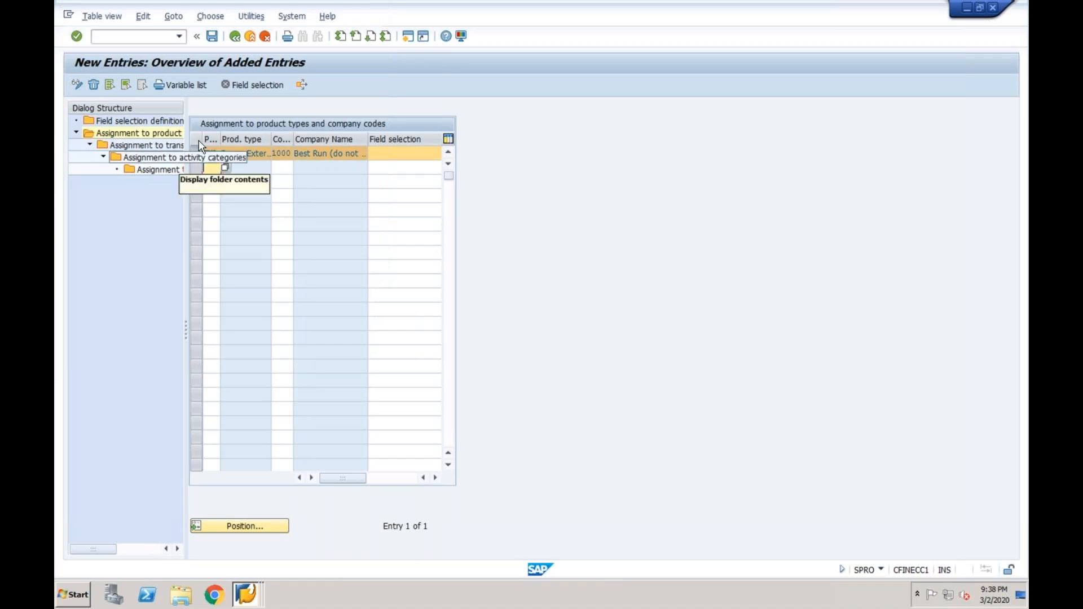
Delete the FXA field-selection assignment
{"action": "left_click", "coordinate": [207, 153]}
{"action": "left_click", "coordinate": [94, 85]}
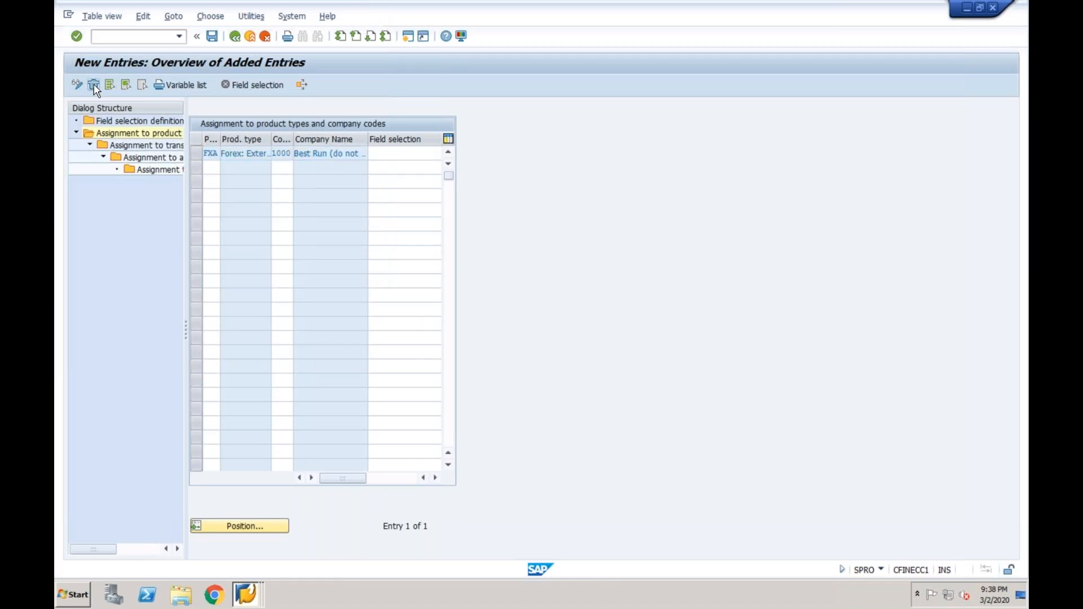
{"action": "left_click", "coordinate": [195, 153]}
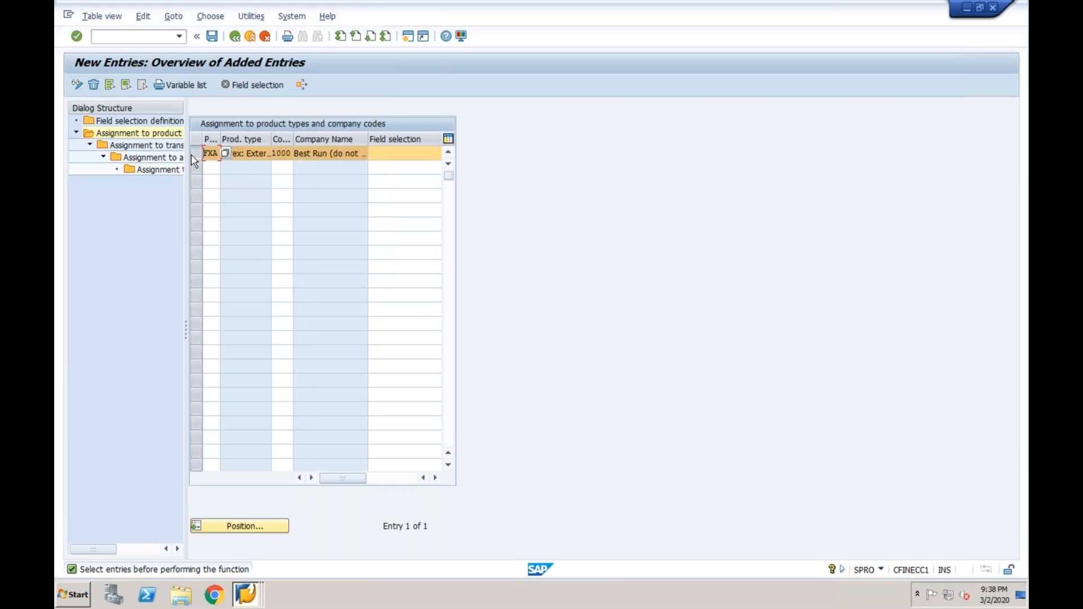
{"action": "left_click", "coordinate": [93, 85]}
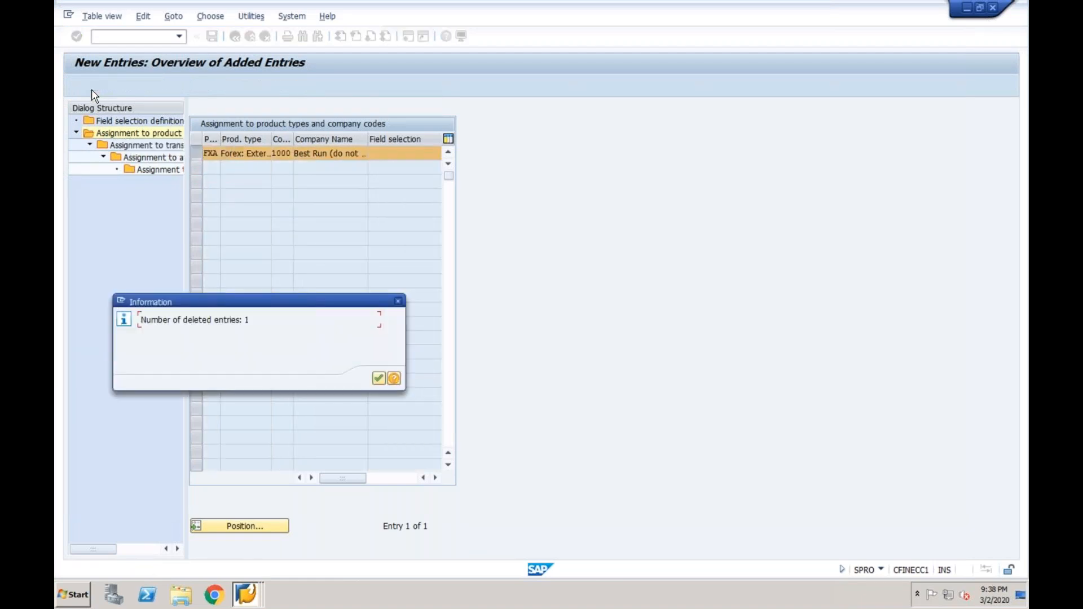
{"action": "key", "text": "Return"}
Add product type FDA for company code 1000 and open its transaction-type assignments
{"action": "left_click", "coordinate": [110, 87]}
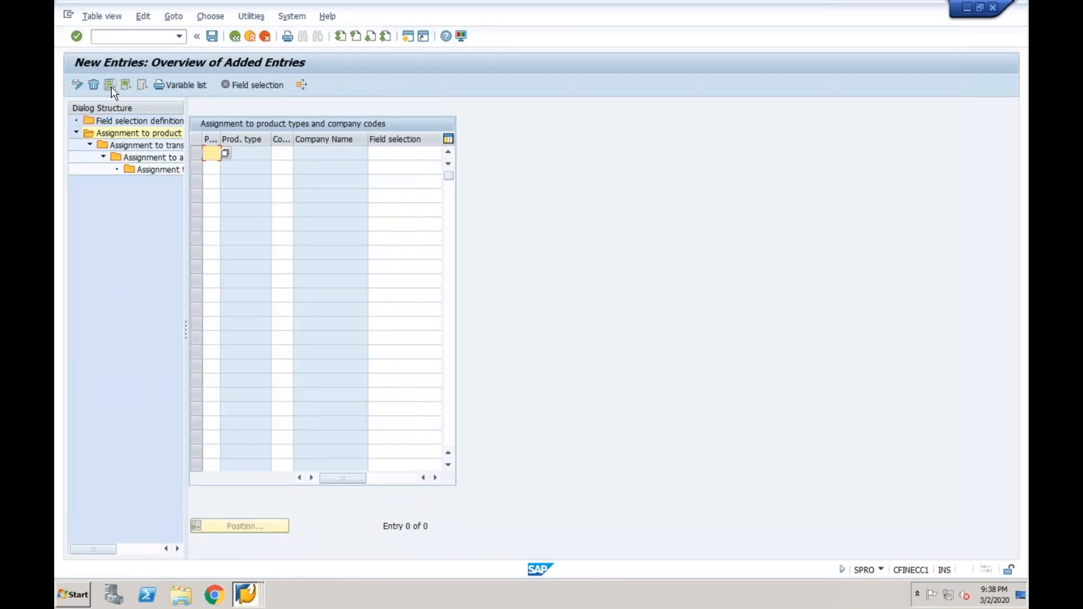
{"action": "type", "text": "fda"}
{"action": "key", "text": "Tab"}
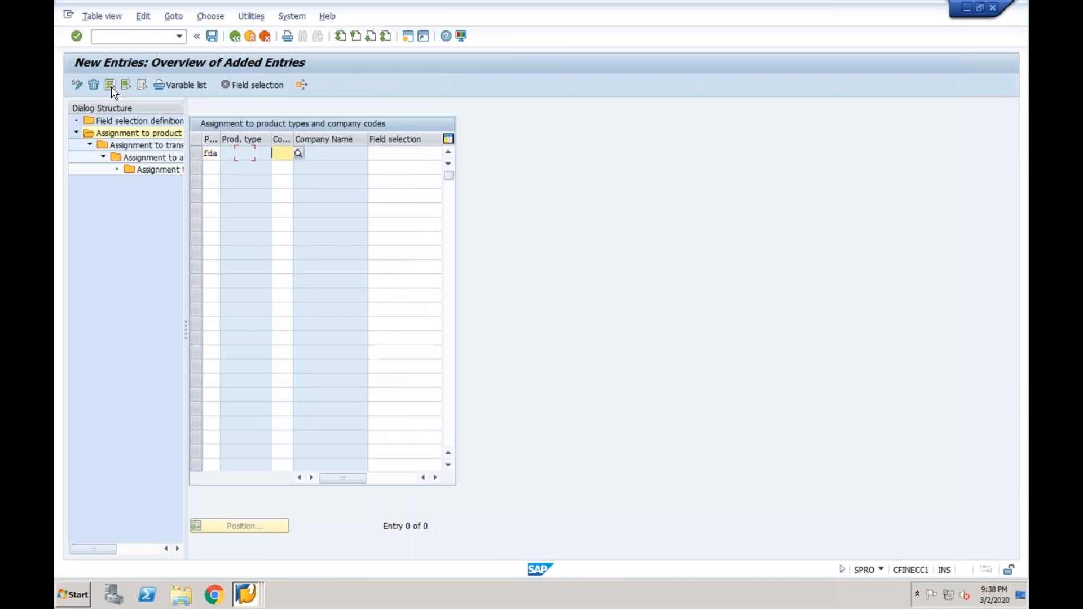
{"action": "type", "text": "1000"}
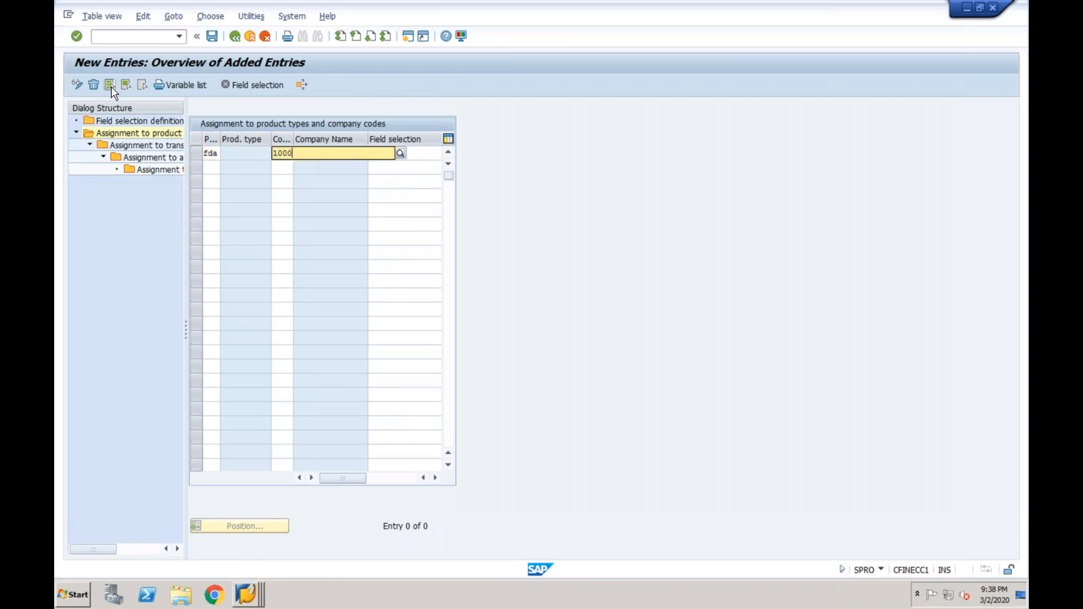
{"action": "key", "text": "Return"}
{"action": "left_click", "coordinate": [196, 153]}
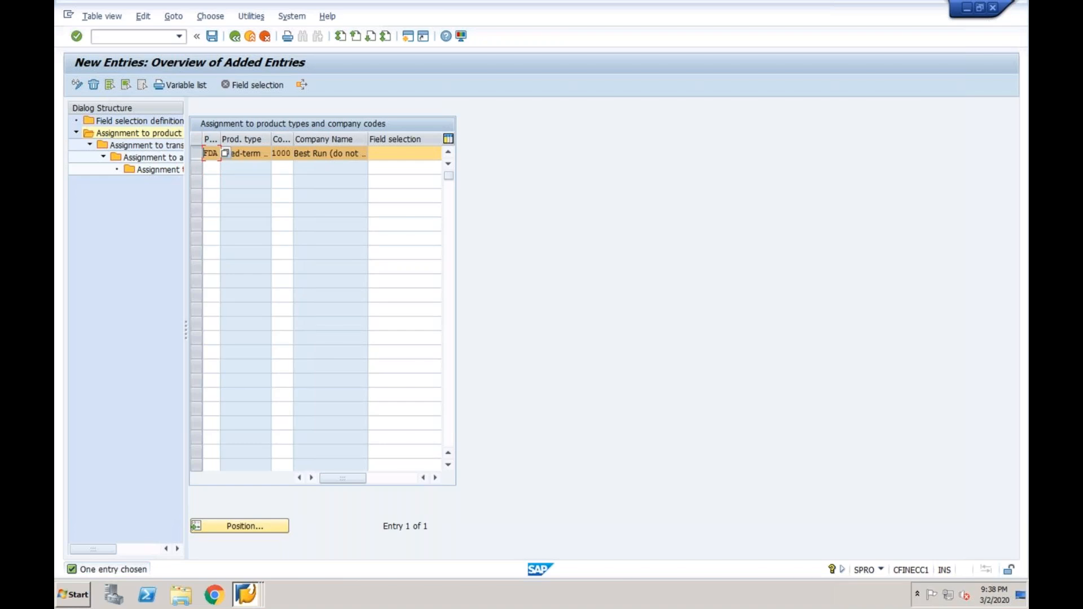
{"action": "double_click", "coordinate": [138, 146]}
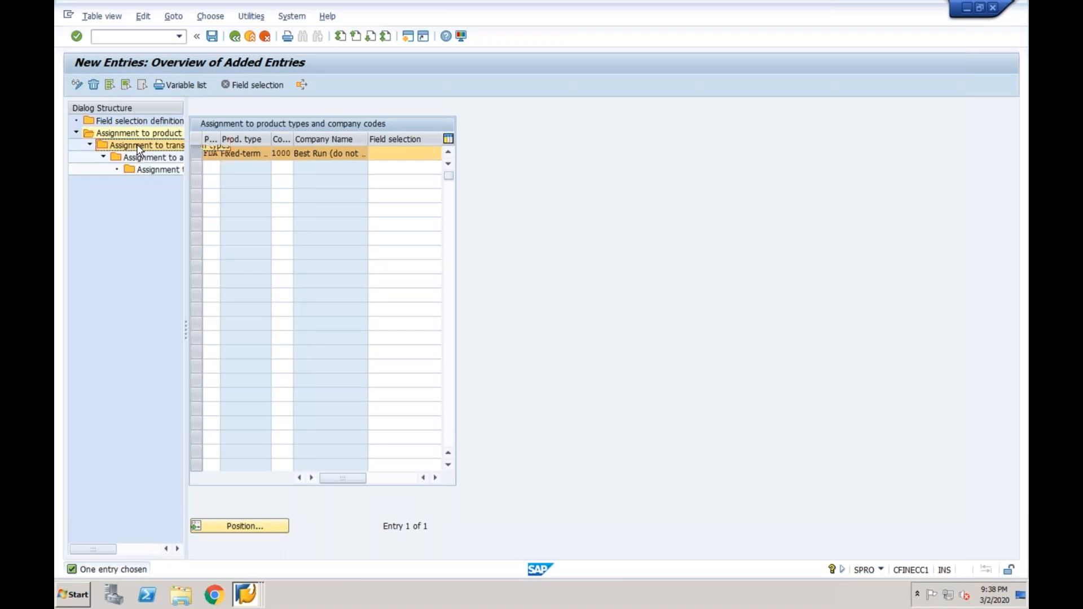
Assign transaction type 100 Investment to FDA, open its activity categories, then switch to the Spot/Forward window
{"action": "left_click", "coordinate": [113, 85]}
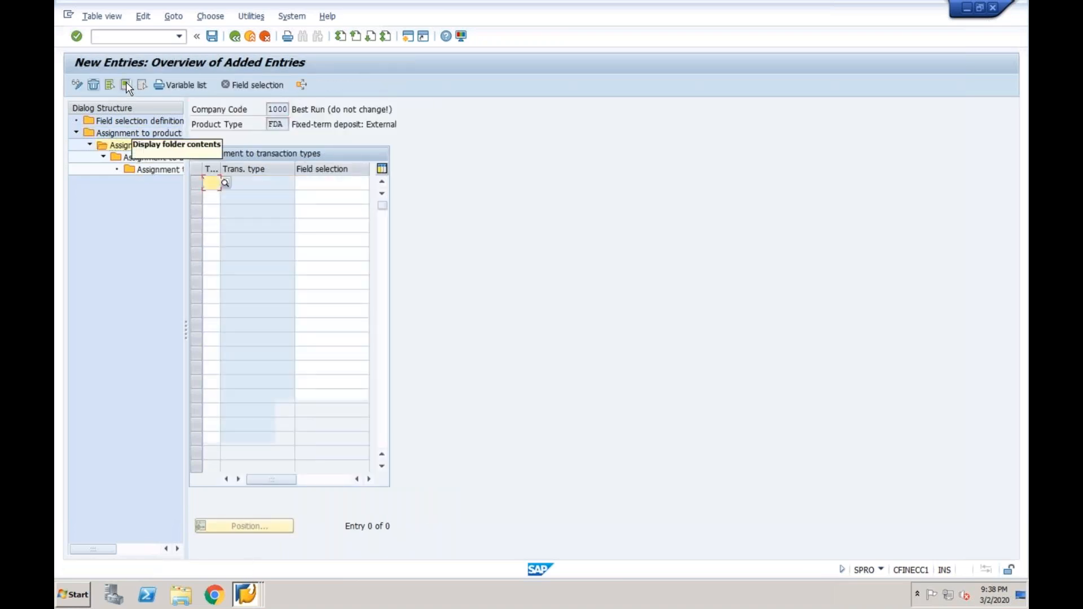
{"action": "left_click", "coordinate": [225, 182]}
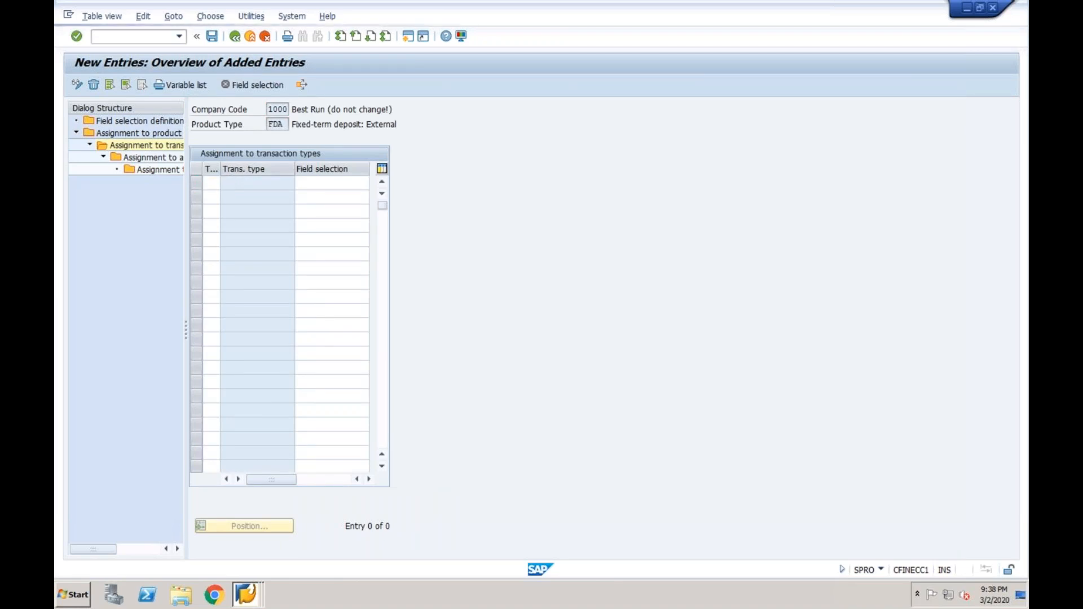
{"action": "left_click", "coordinate": [258, 186]}
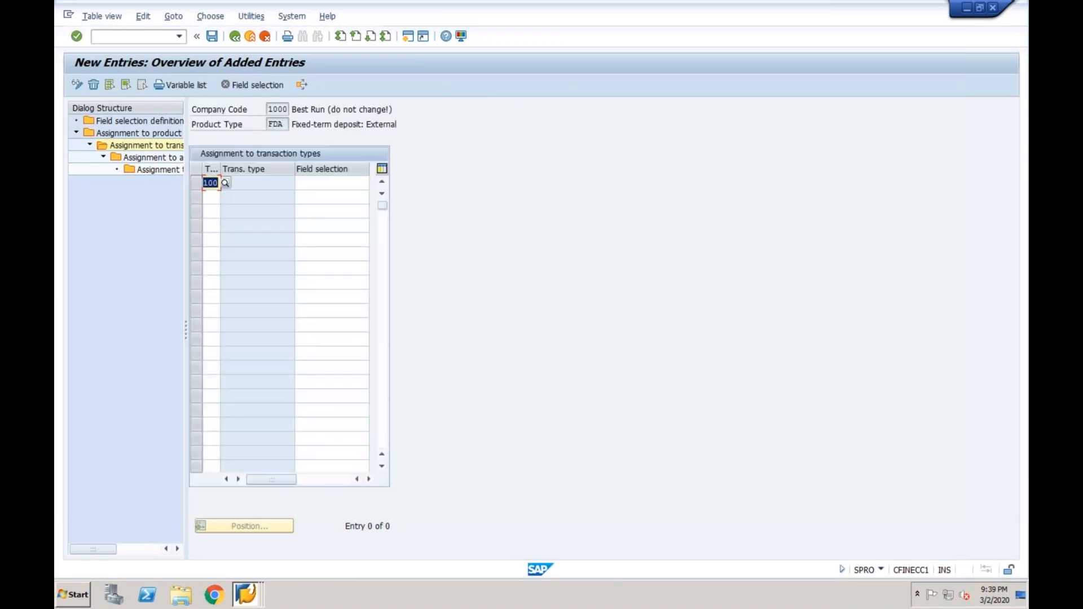
{"action": "key", "text": "Return"}
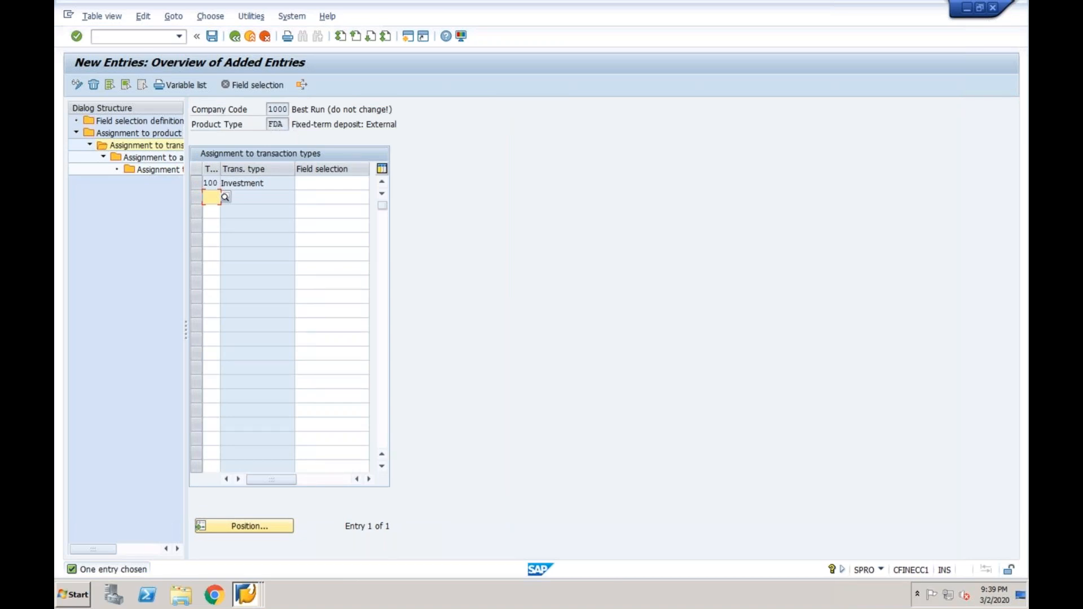
{"action": "left_click", "coordinate": [194, 182]}
{"action": "double_click", "coordinate": [155, 158]}
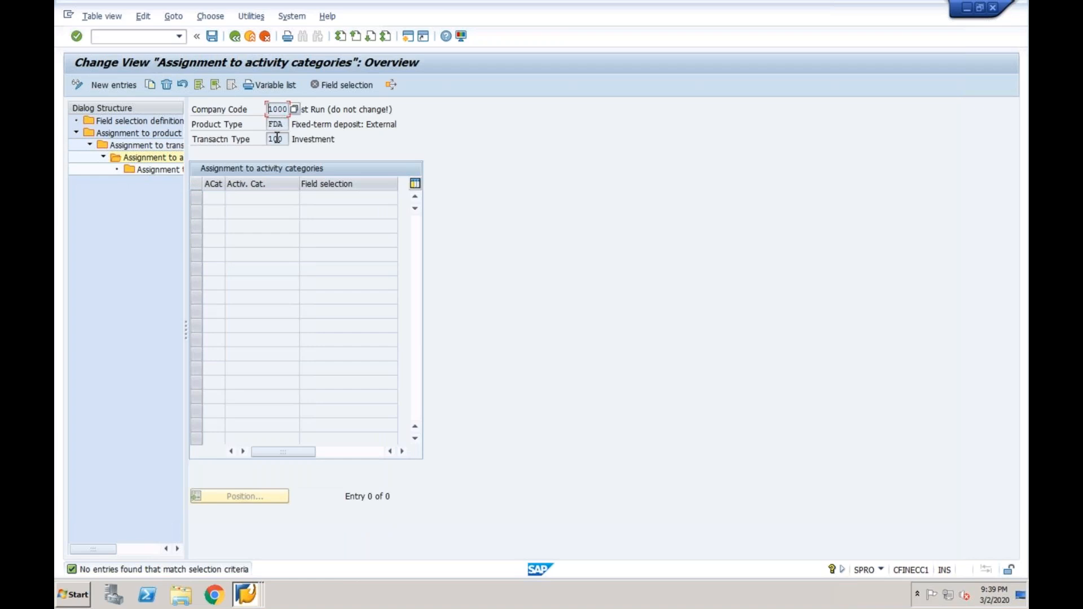
{"action": "left_click", "coordinate": [249, 593]}
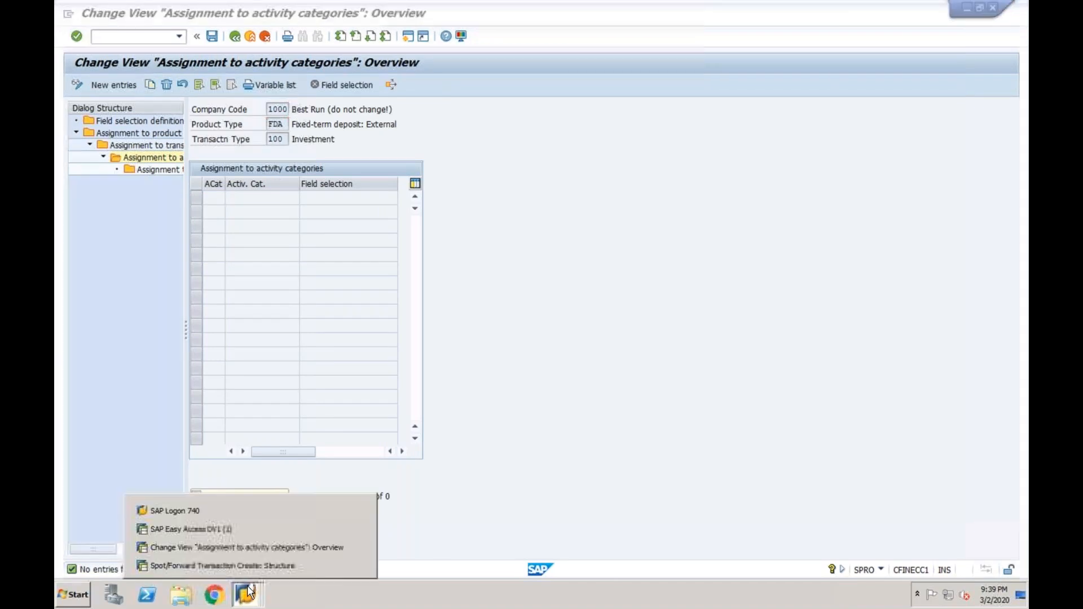
{"action": "left_click", "coordinate": [255, 565]}
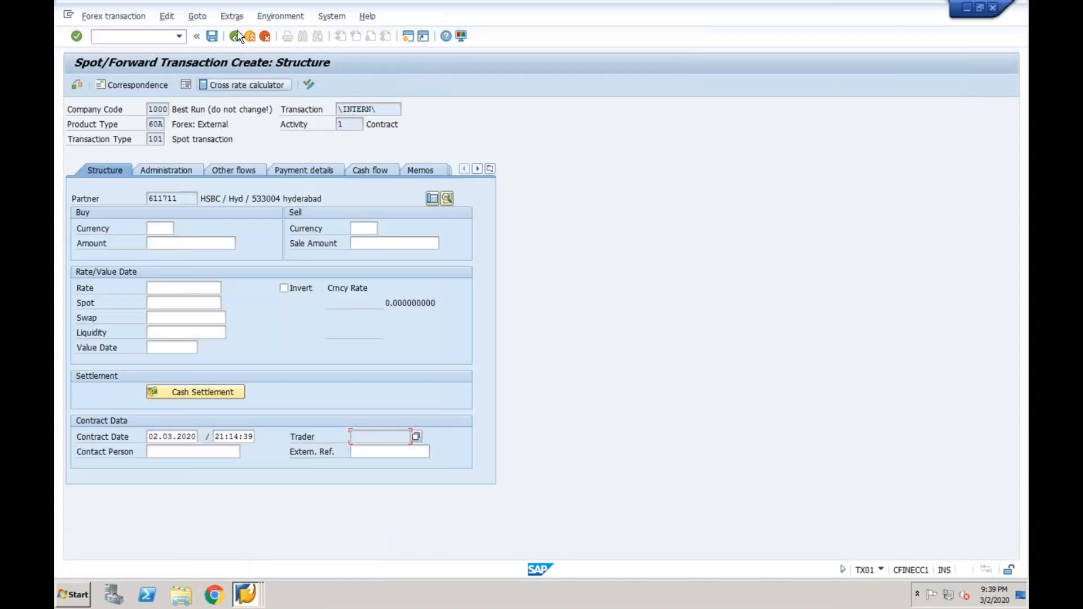
Back out of Spot/Forward Transaction Create without saving, returning to Create Financial Transaction
{"action": "left_click", "coordinate": [236, 36]}
{"action": "left_click", "coordinate": [297, 247]}
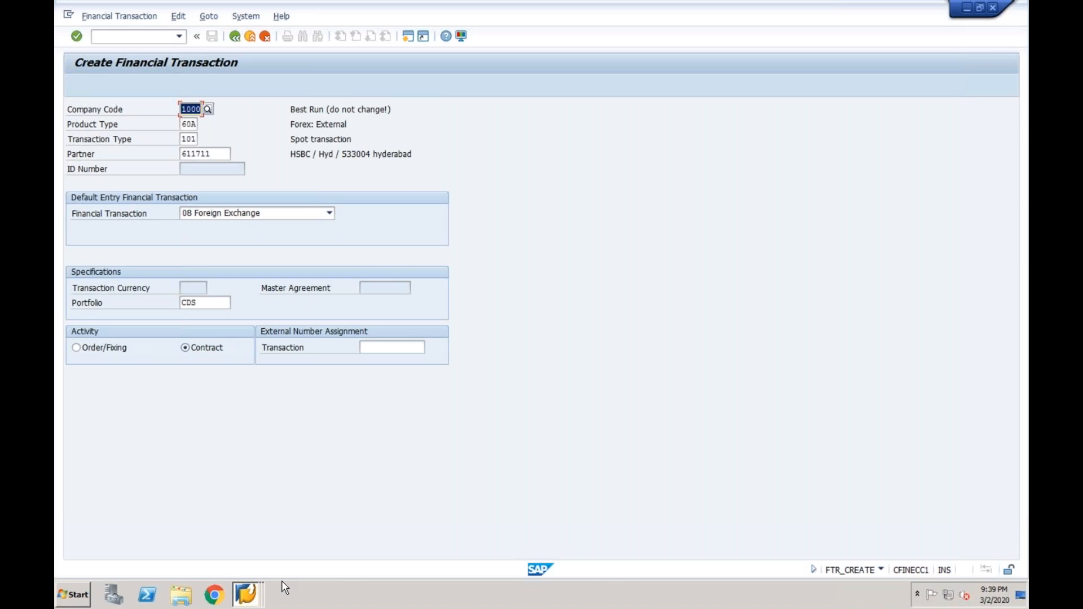
{"action": "left_click", "coordinate": [246, 594]}
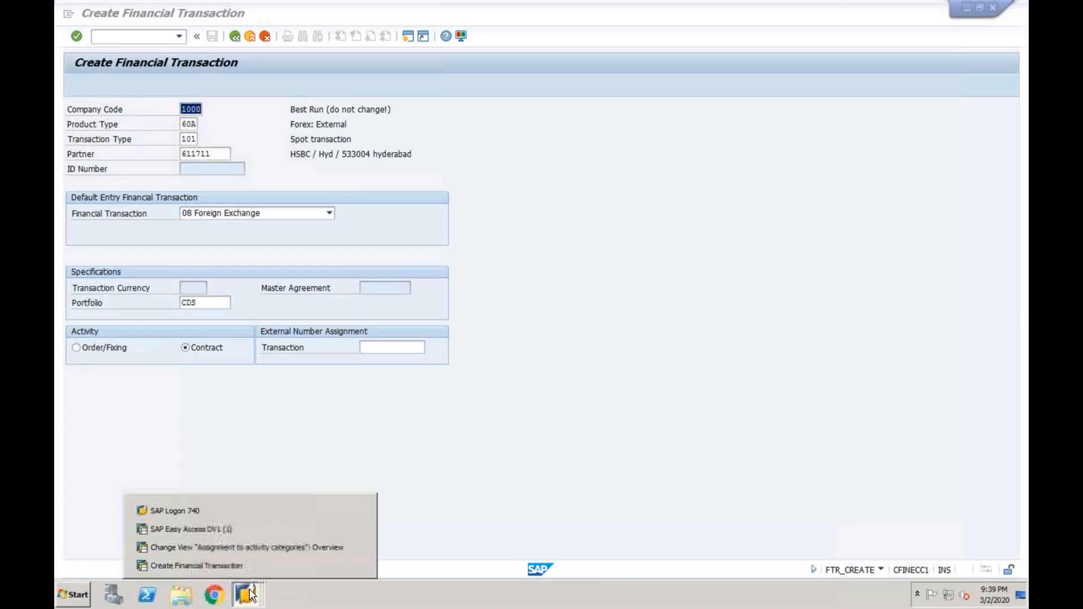
Add activity categories 10 Contract, 20 Contract Settlement, 11 Rollover and 21 Rollover Settlement
{"action": "left_click", "coordinate": [240, 550]}
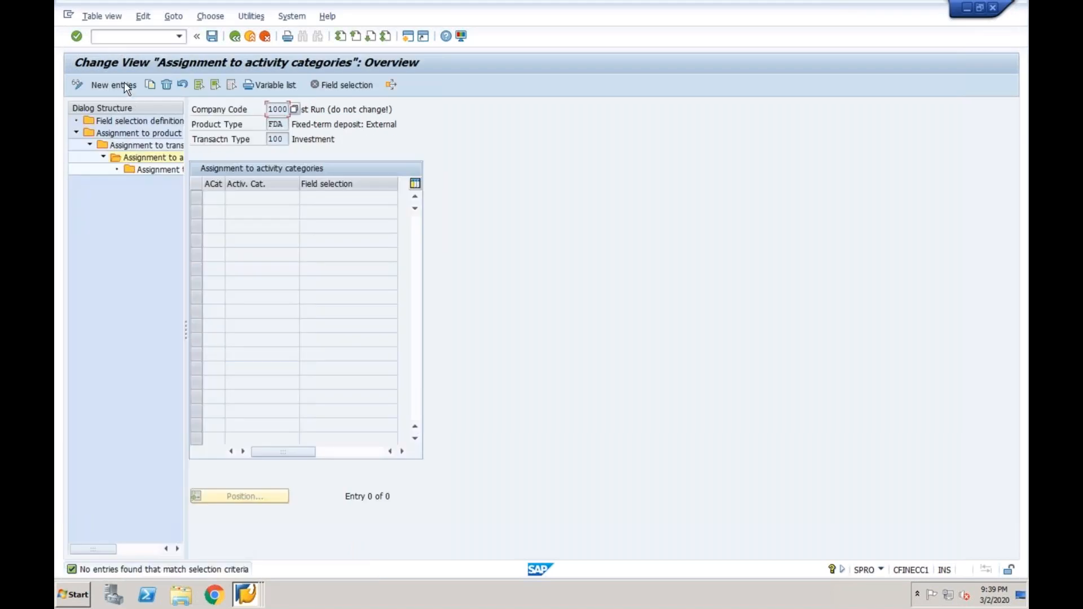
{"action": "left_click", "coordinate": [124, 83]}
{"action": "left_click", "coordinate": [229, 198]}
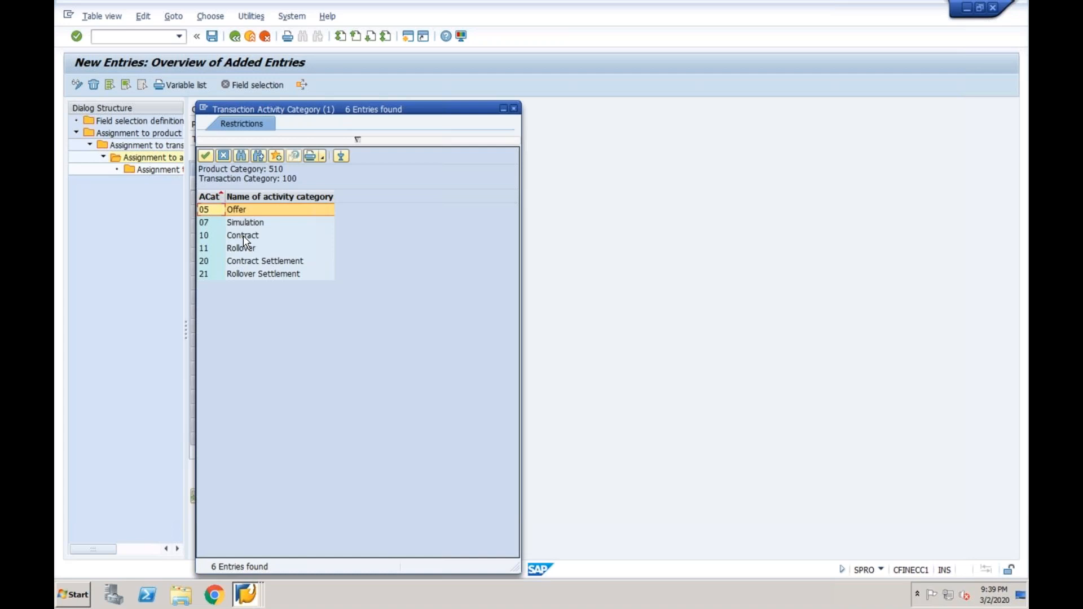
{"action": "double_click", "coordinate": [243, 235]}
{"action": "key", "text": "Return"}
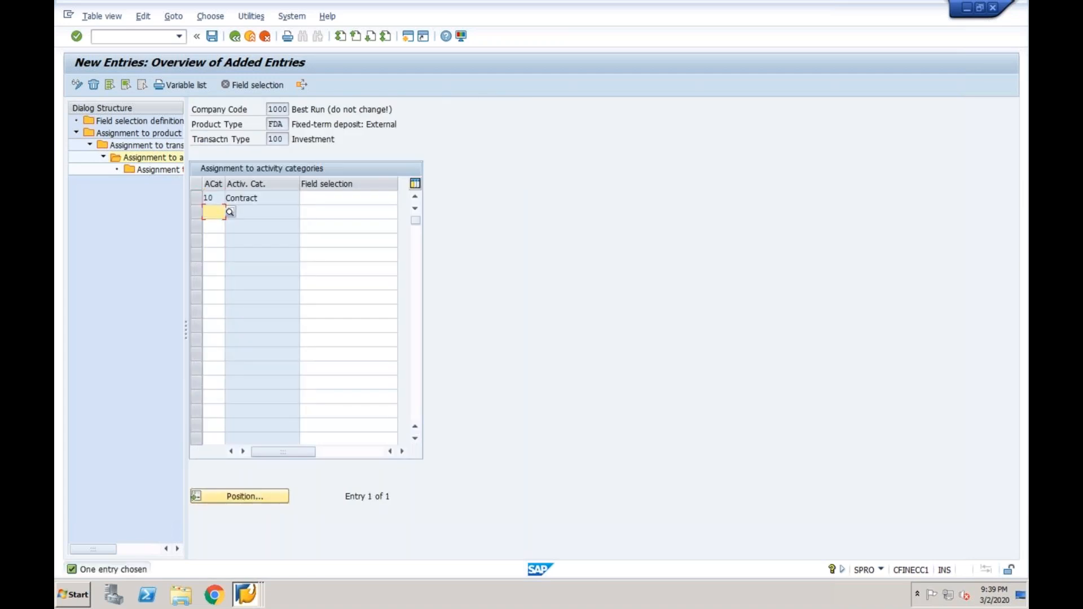
{"action": "left_click", "coordinate": [230, 213]}
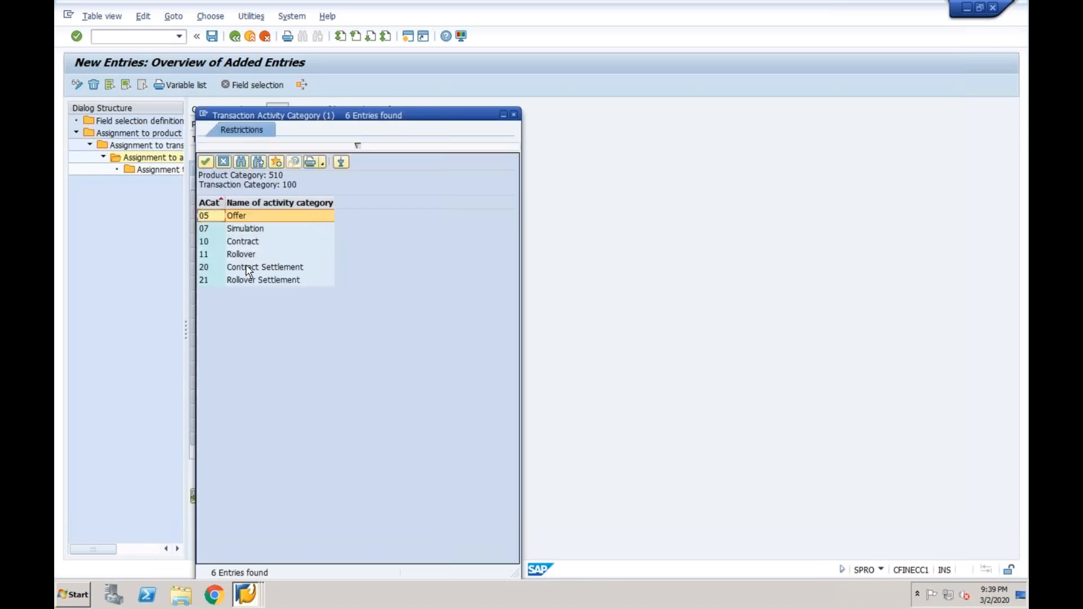
{"action": "double_click", "coordinate": [249, 268]}
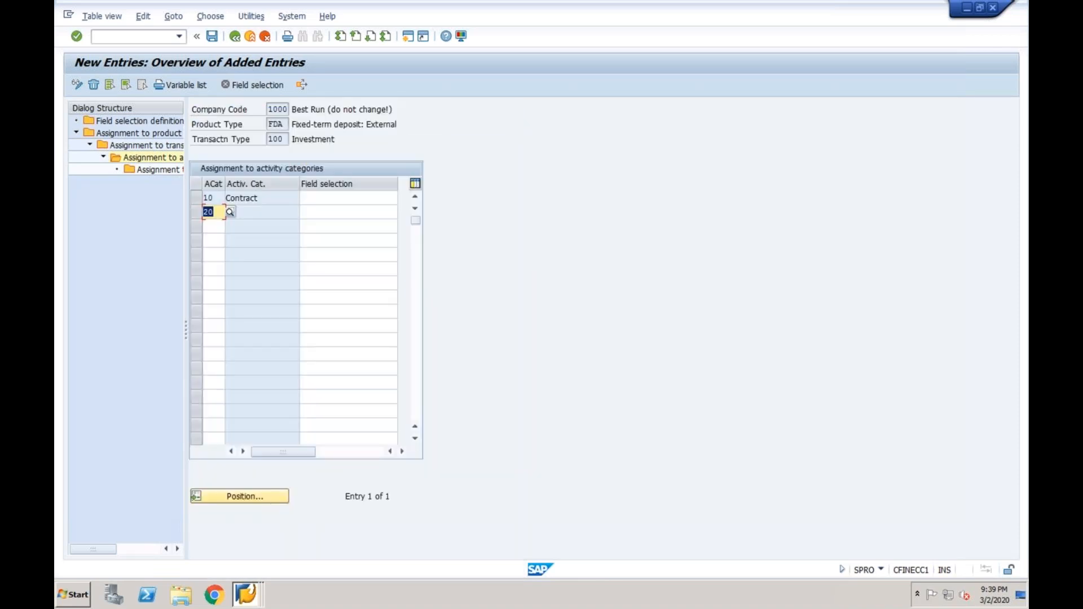
{"action": "key", "text": "Return"}
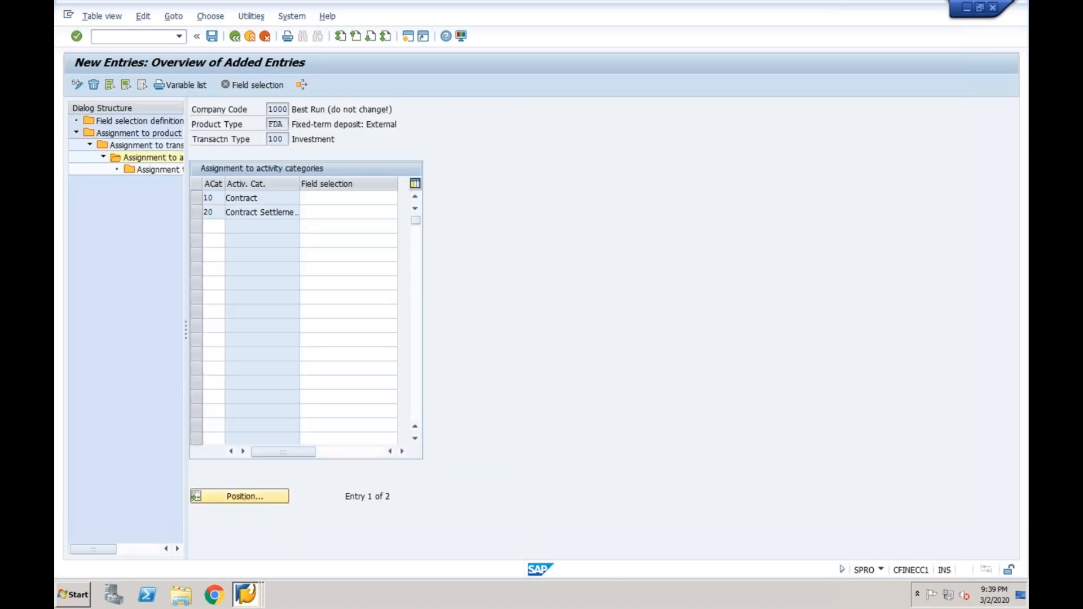
{"action": "left_click", "coordinate": [228, 227]}
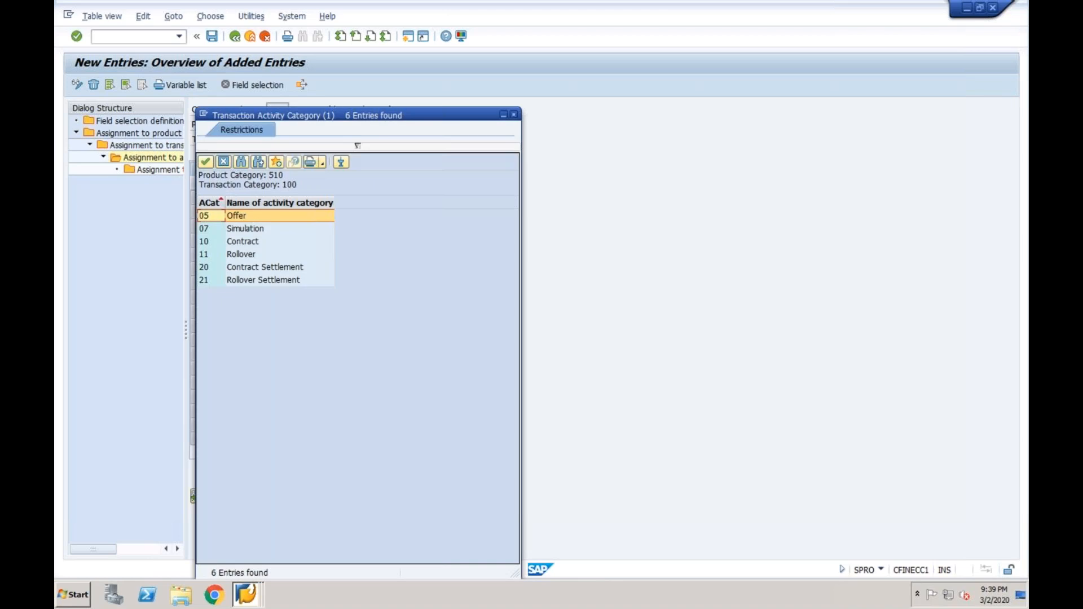
{"action": "double_click", "coordinate": [251, 254]}
{"action": "left_click", "coordinate": [221, 243]}
{"action": "left_click", "coordinate": [230, 241]}
{"action": "double_click", "coordinate": [251, 280]}
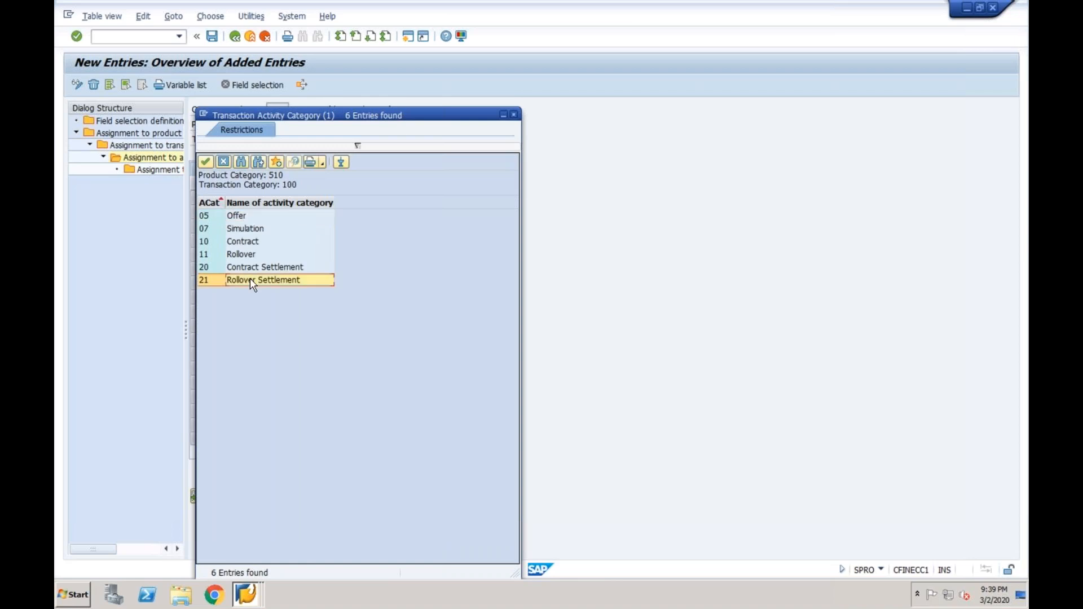
{"action": "key", "text": "Return"}
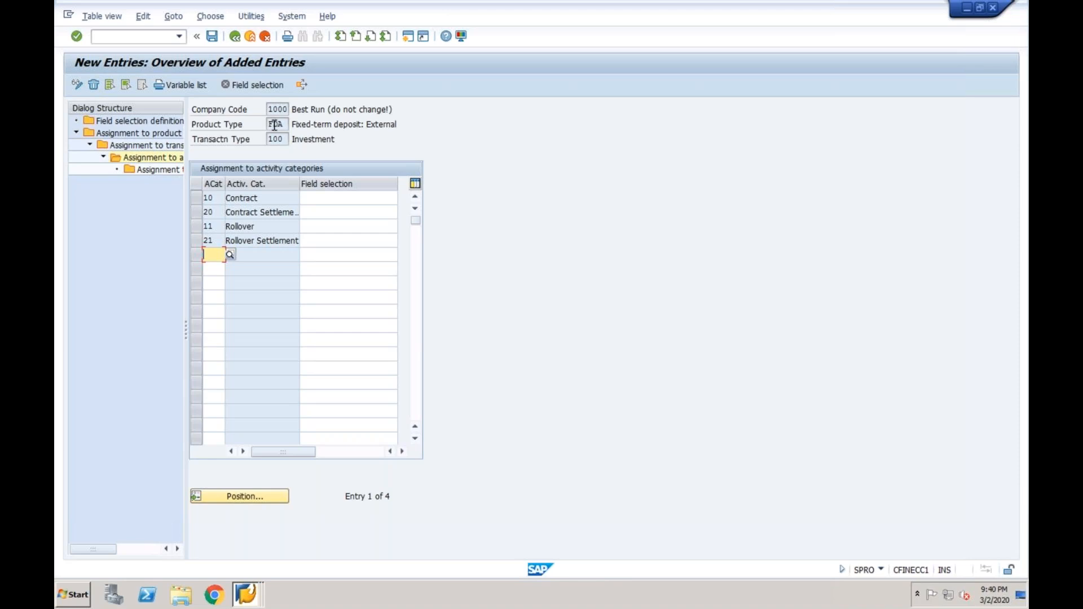
Select the four activity category rows and save them to a customizing request
{"action": "left_click", "coordinate": [196, 197]}
{"action": "left_click", "coordinate": [196, 212]}
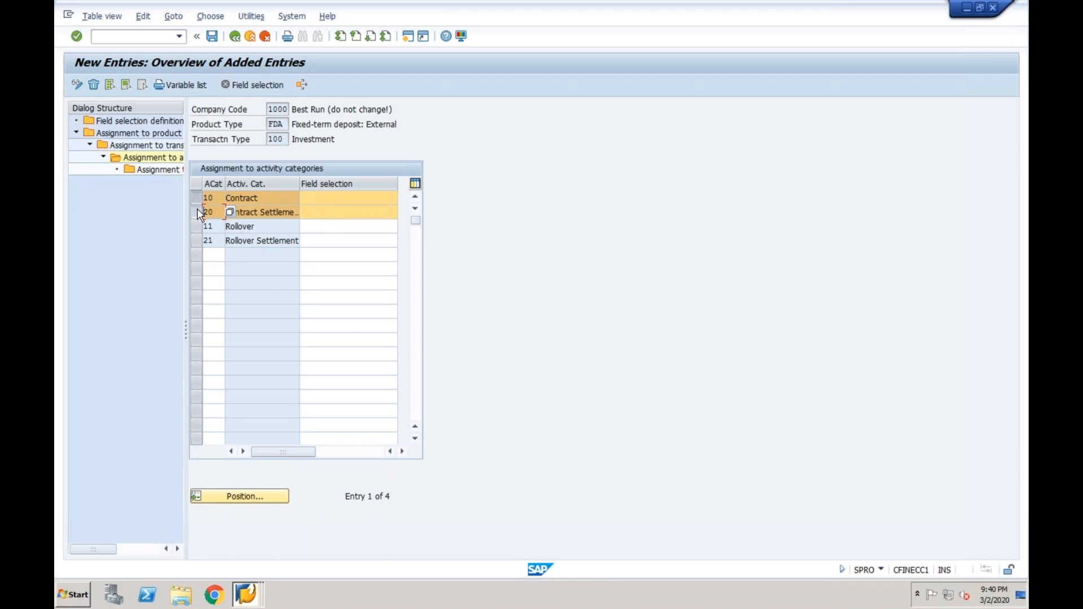
{"action": "left_click", "coordinate": [196, 226]}
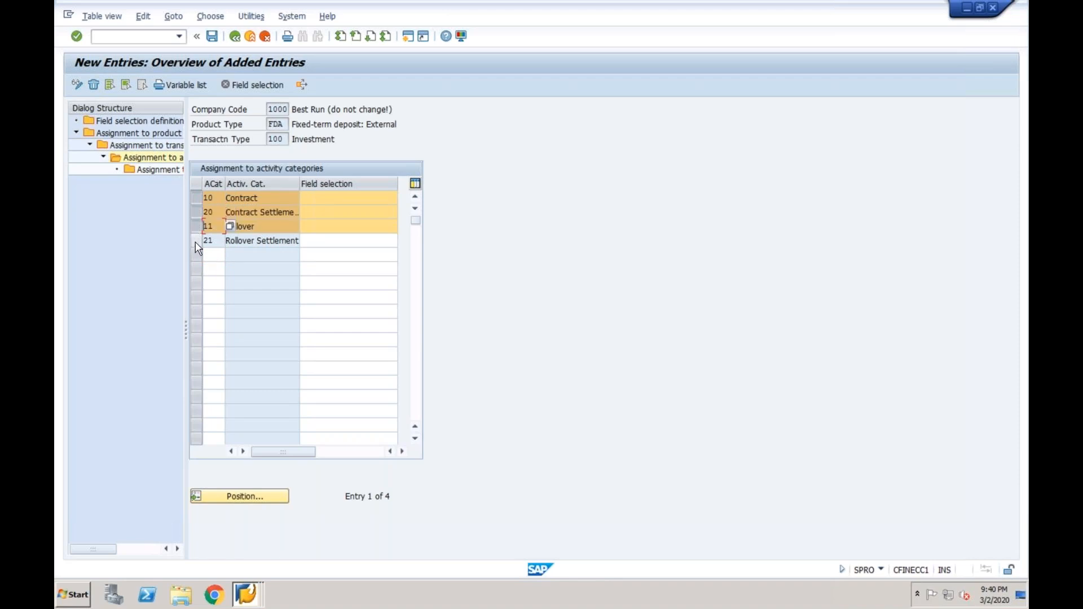
{"action": "left_click", "coordinate": [196, 241]}
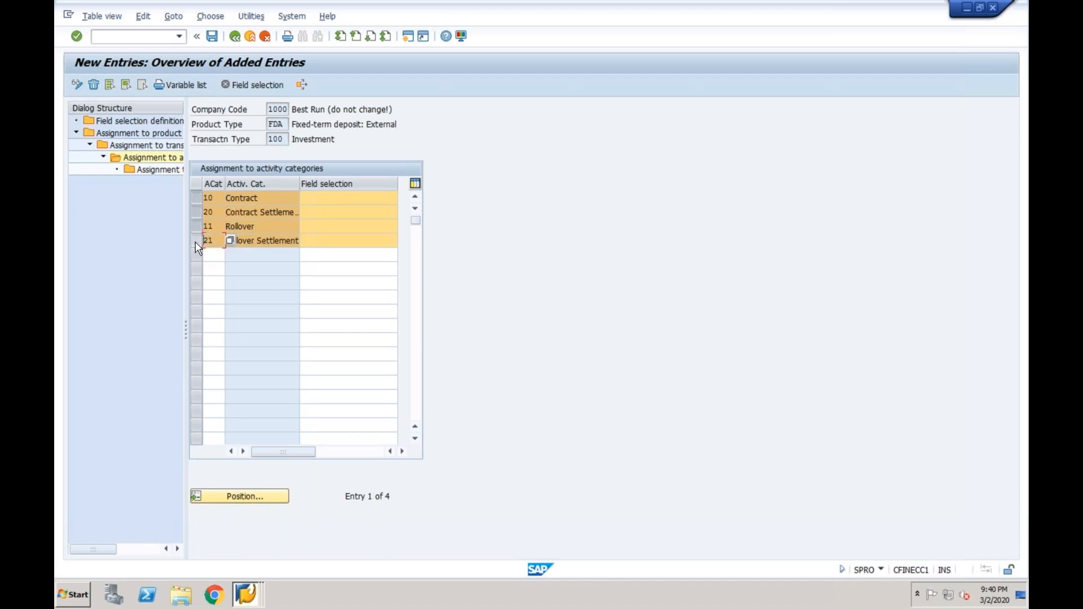
{"action": "left_click", "coordinate": [212, 37]}
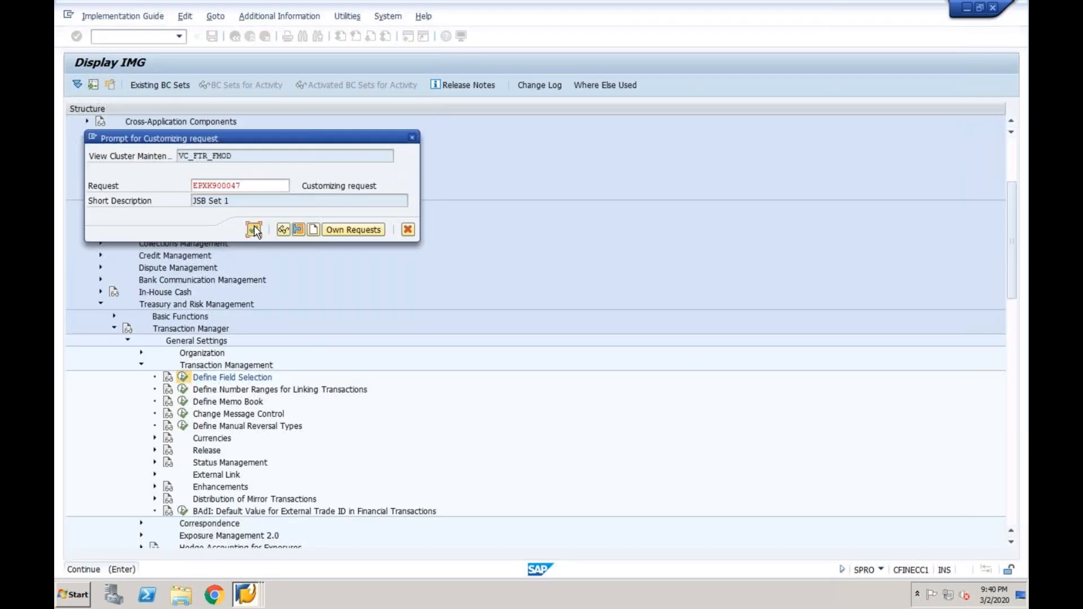
{"action": "left_click", "coordinate": [252, 229]}
Go back through the field-selection screens to Display IMG
{"action": "left_click", "coordinate": [237, 39]}
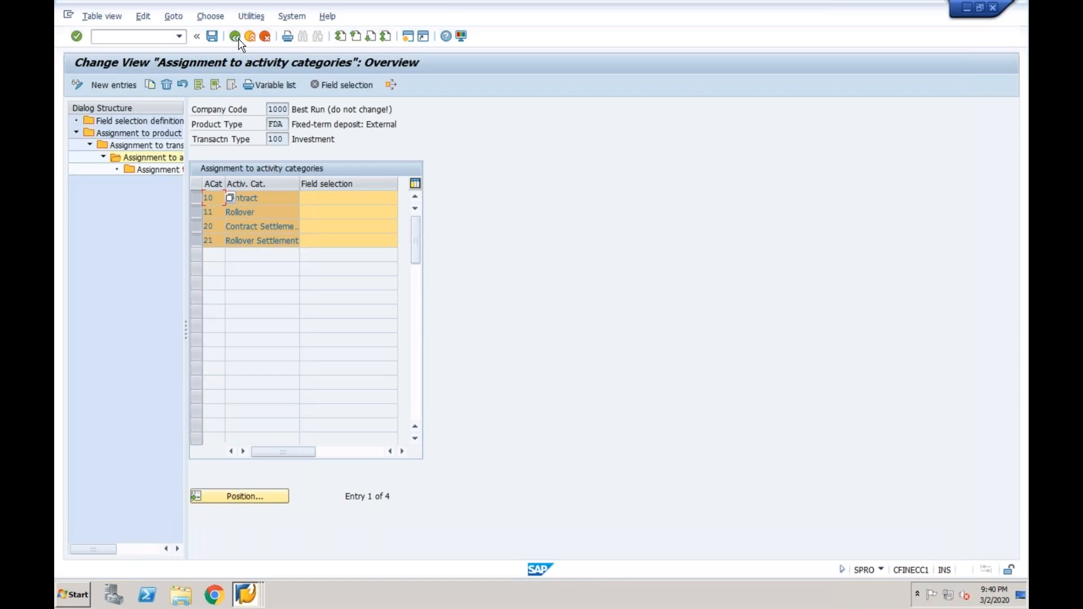
{"action": "left_click", "coordinate": [237, 38]}
{"action": "left_click", "coordinate": [237, 39]}
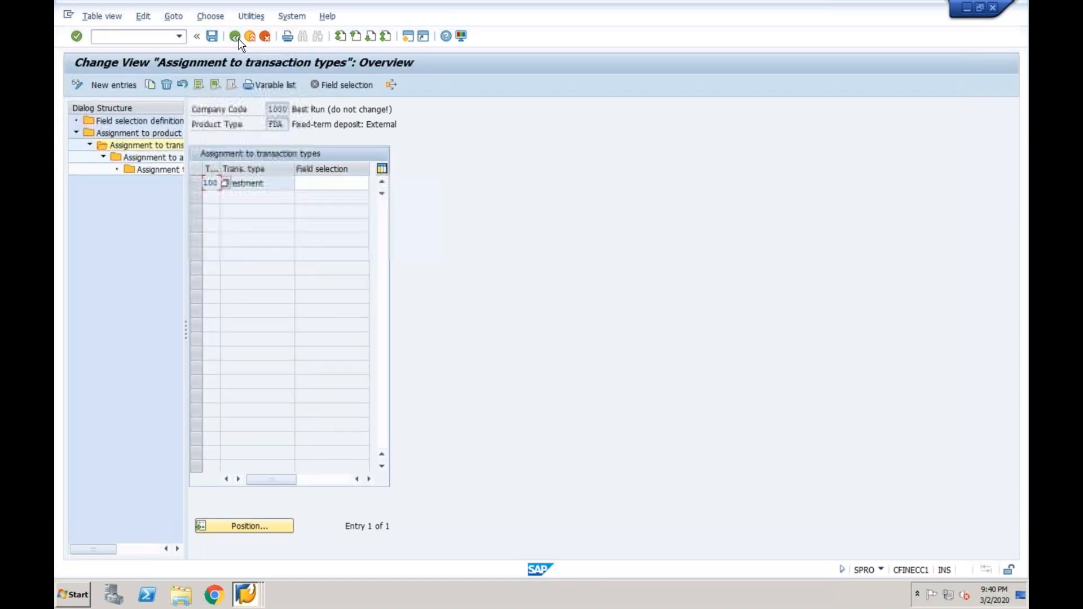
{"action": "left_click", "coordinate": [237, 39]}
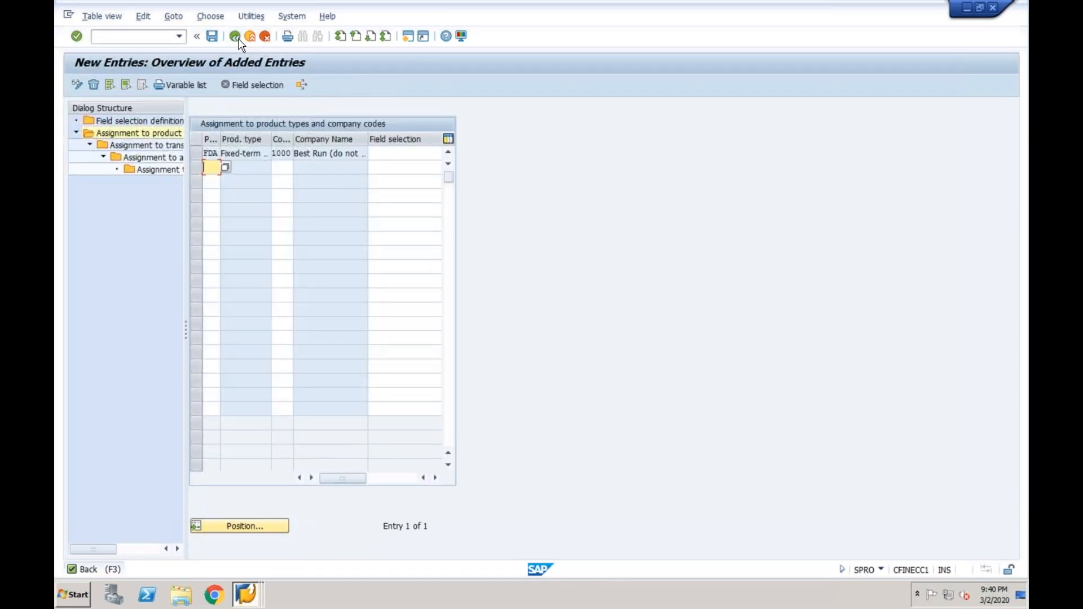
{"action": "left_click", "coordinate": [237, 38]}
{"action": "left_click", "coordinate": [237, 38]}
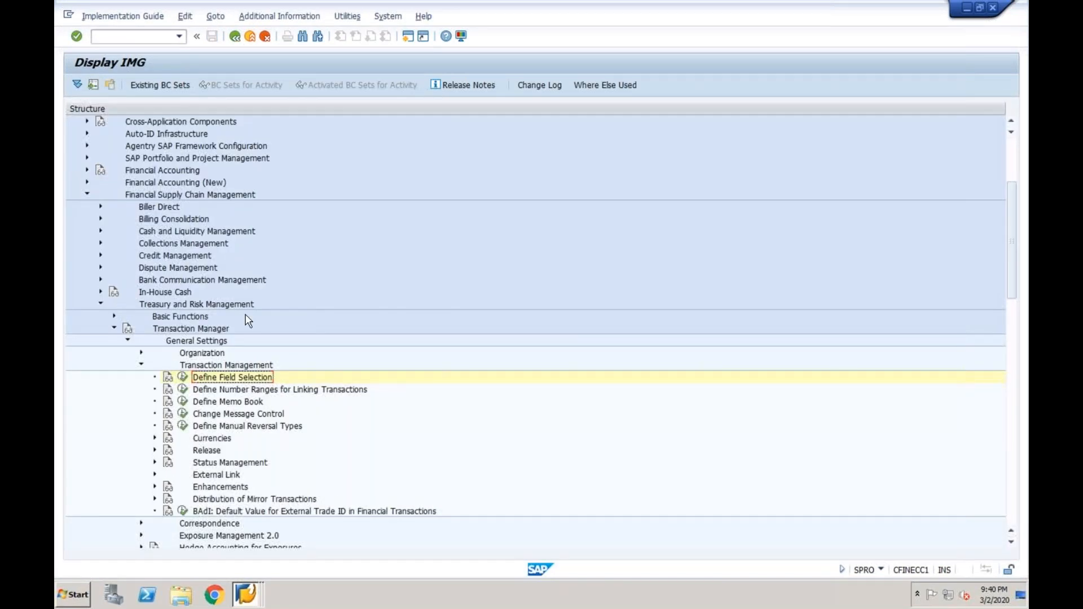
Expand Release, run Adjust/Copy Workflow Template and open standard role rule 20000034 for changing
{"action": "left_click", "coordinate": [155, 451]}
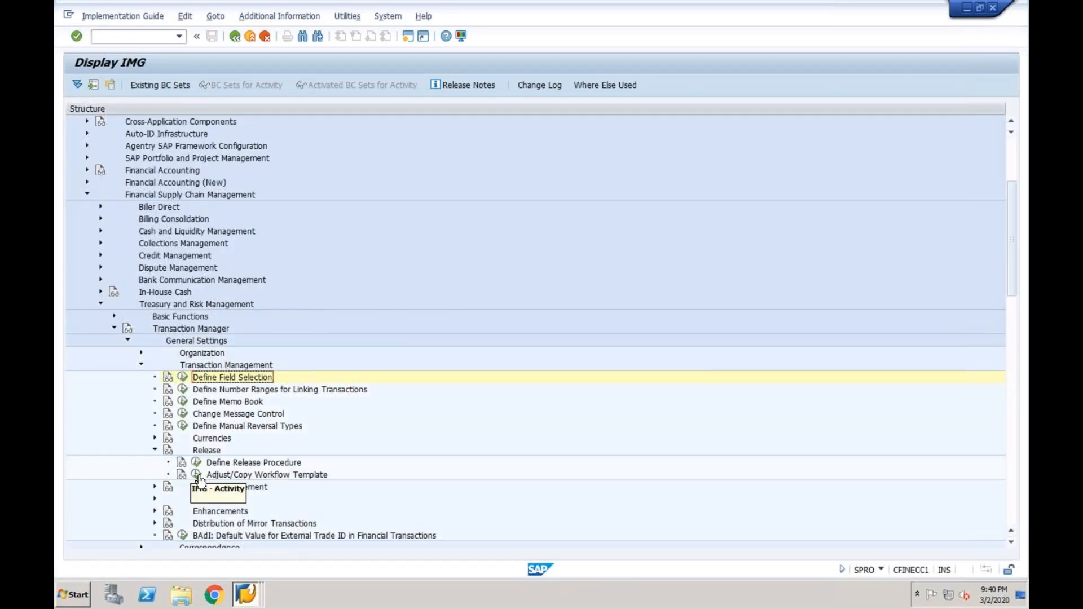
{"action": "left_click", "coordinate": [196, 474]}
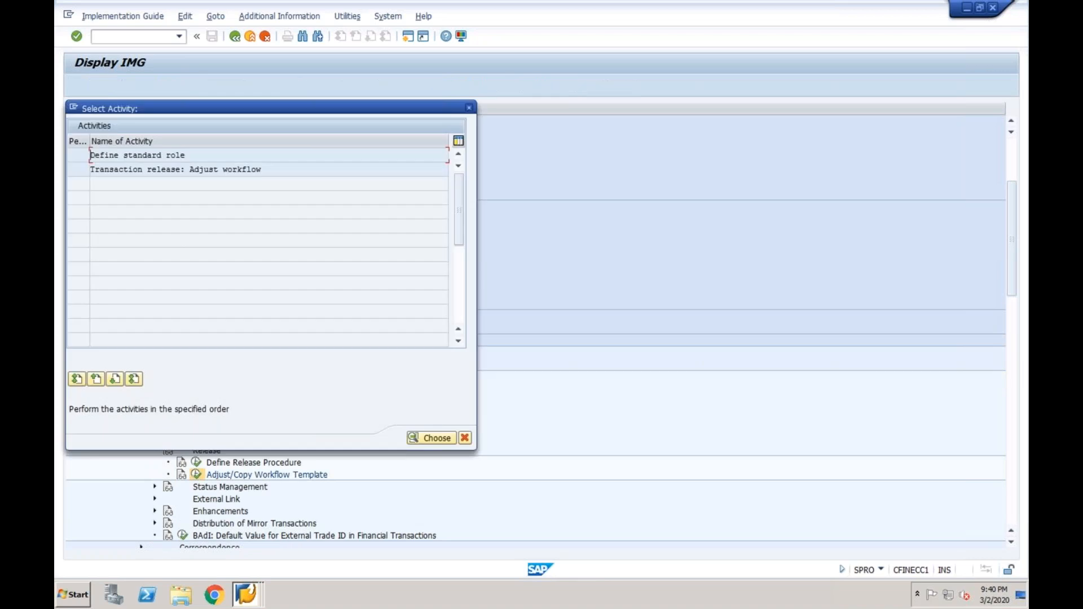
{"action": "double_click", "coordinate": [154, 162]}
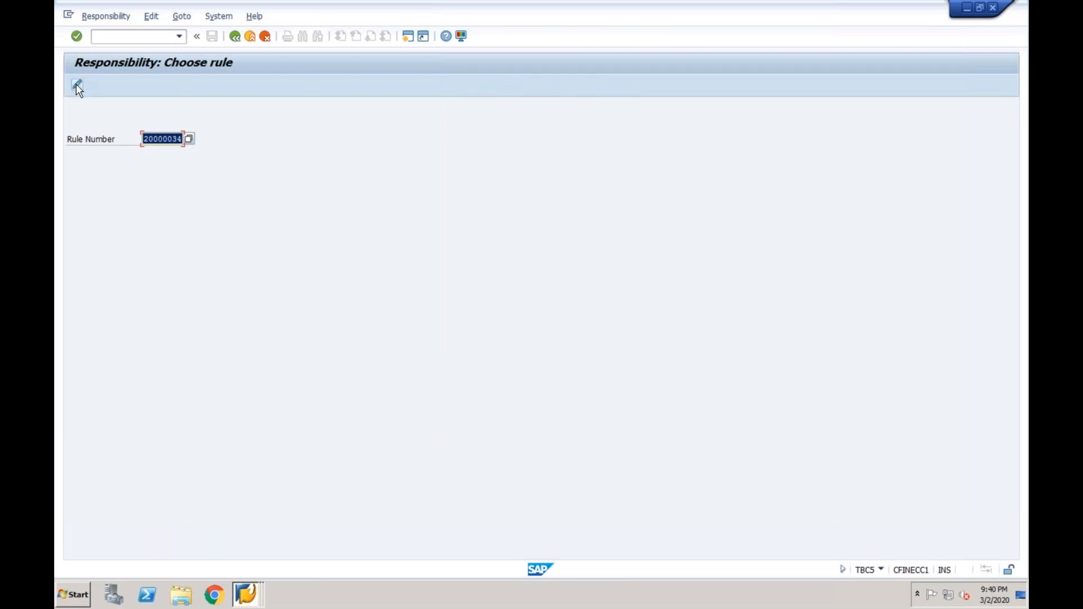
{"action": "left_click", "coordinate": [78, 84]}
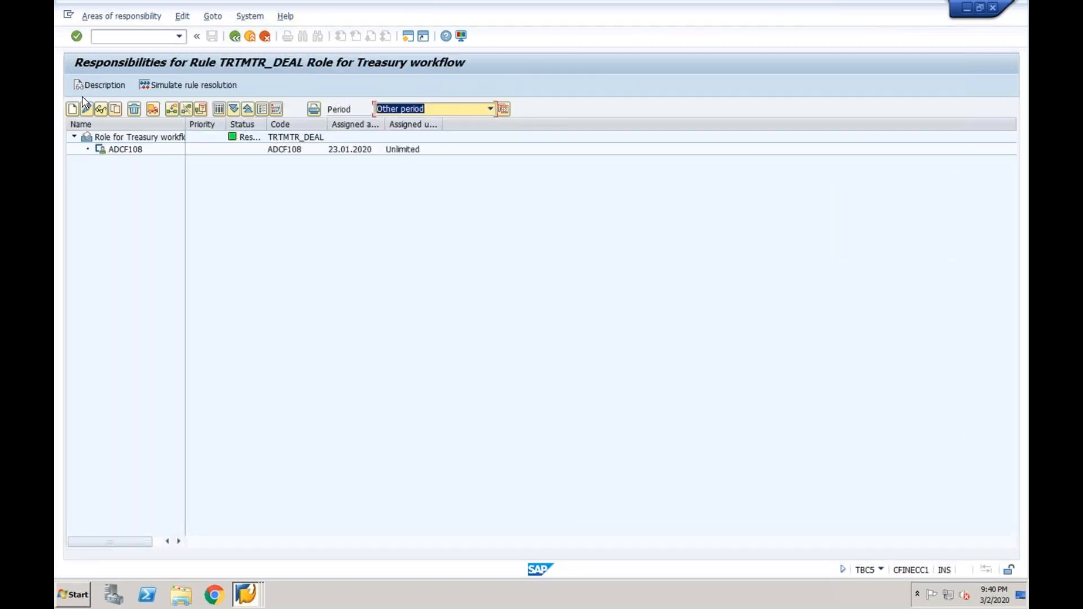
Create a responsibility with product type FDA, transaction type 100 and approval levels 2
{"action": "left_click", "coordinate": [71, 108]}
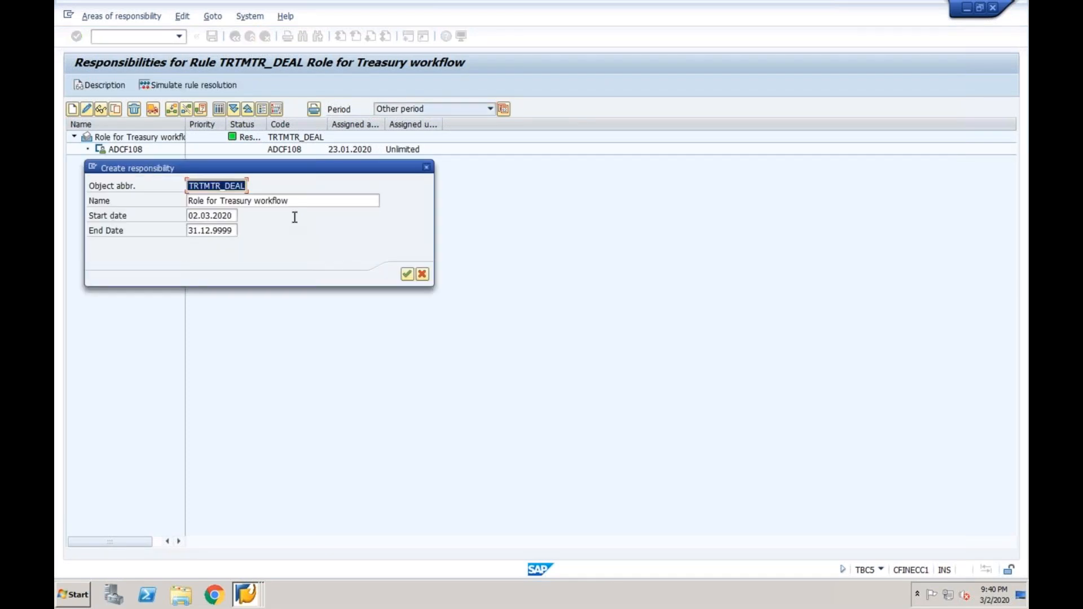
{"action": "left_click", "coordinate": [409, 276]}
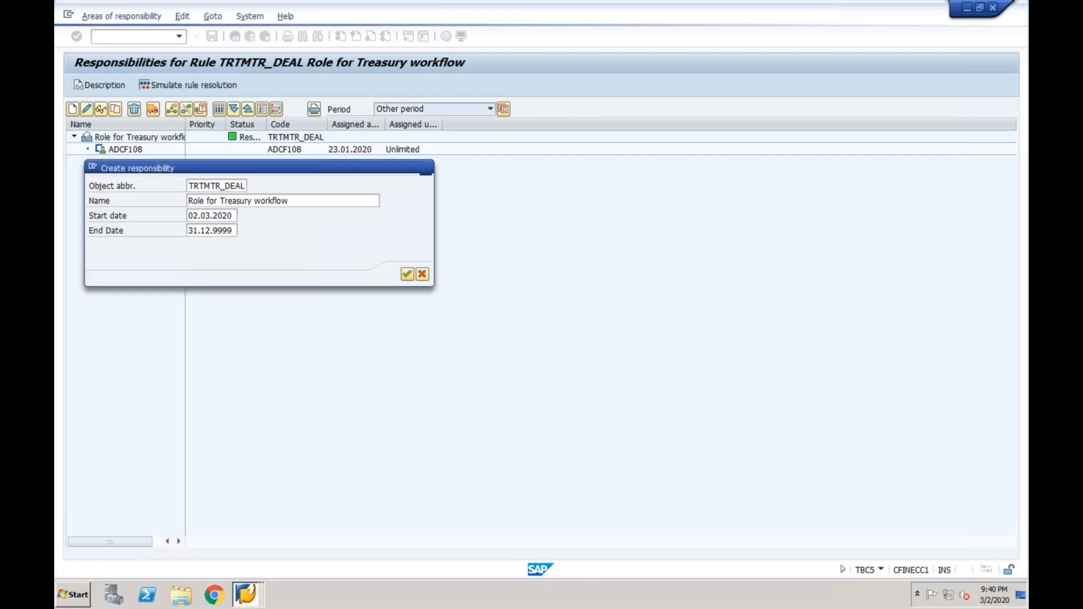
{"action": "left_click", "coordinate": [209, 273]}
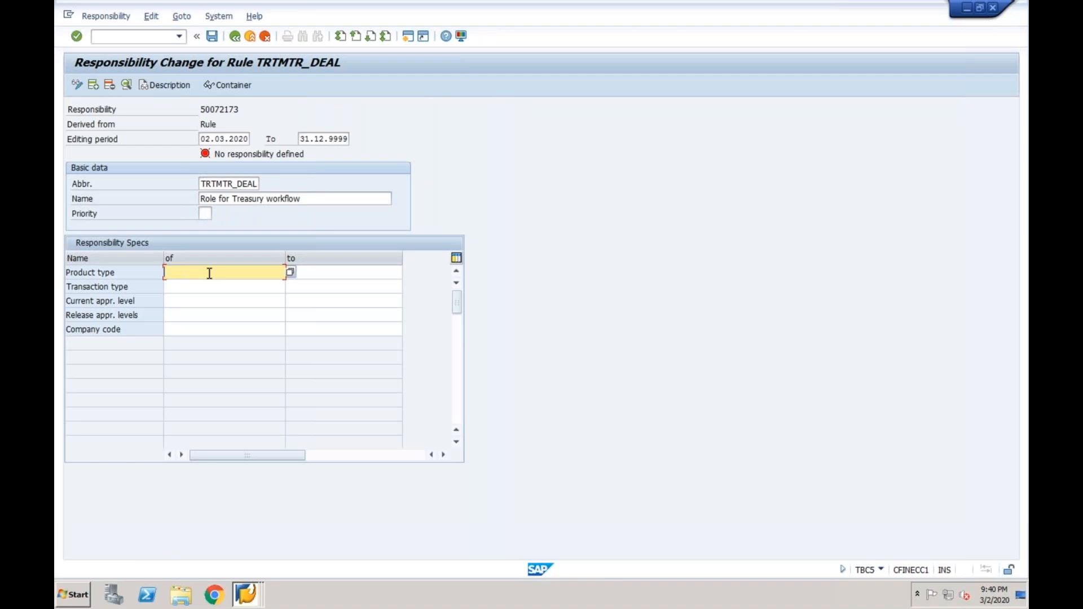
{"action": "type", "text": "fda"}
{"action": "key", "text": "Tab"}
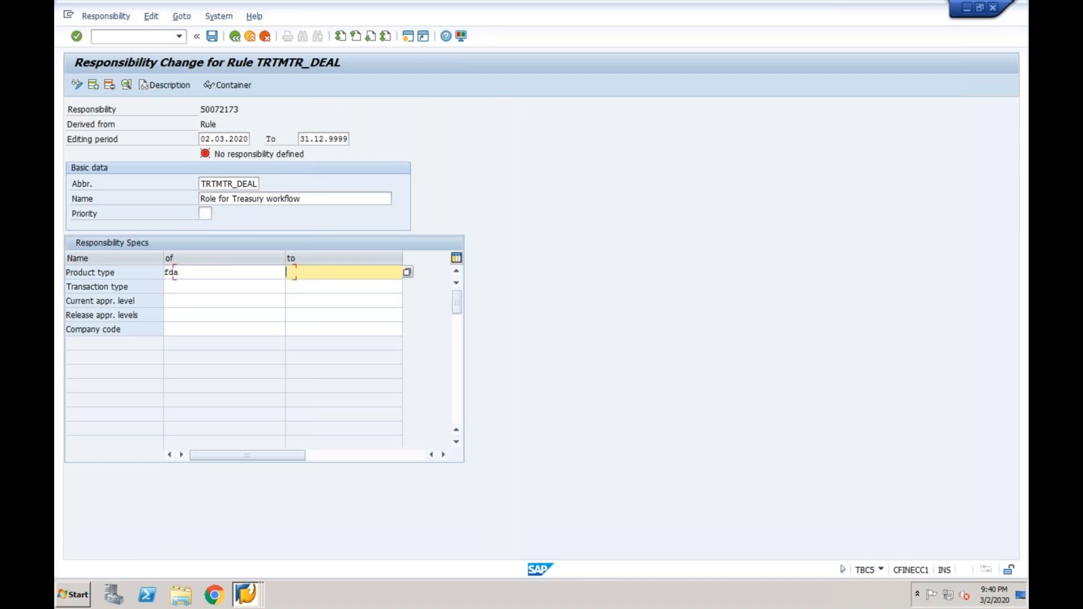
{"action": "key", "text": "Tab"}
{"action": "type", "text": "100"}
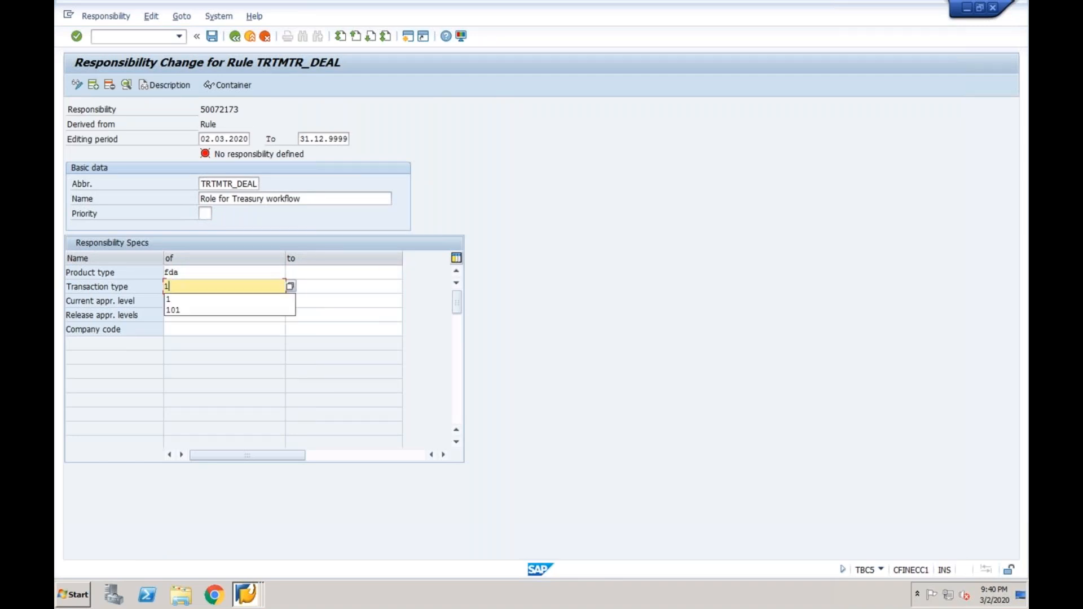
{"action": "key", "text": "Tab"}
{"action": "key", "text": "Tab"}
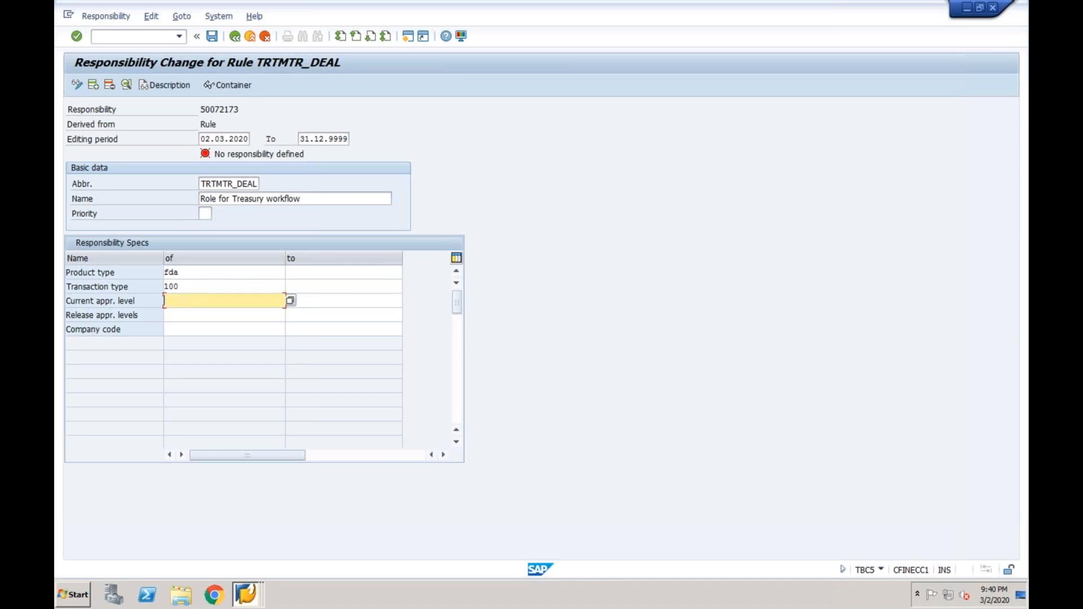
{"action": "type", "text": "2"}
{"action": "key", "text": "Tab"}
{"action": "key", "text": "Tab"}
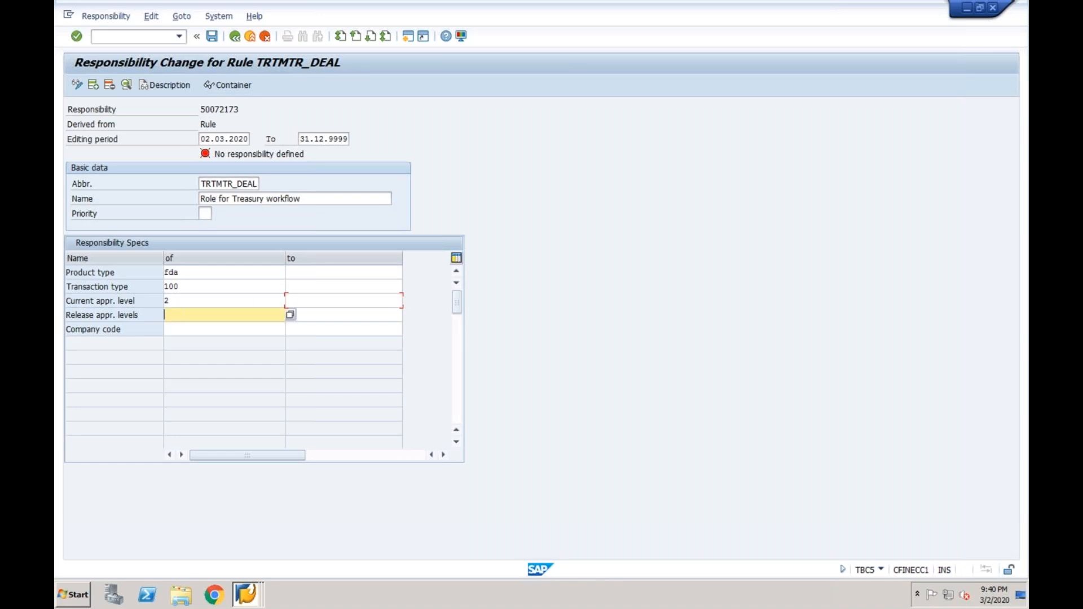
{"action": "type", "text": "2"}
{"action": "key", "text": "Tab"}
{"action": "key", "text": "Tab"}
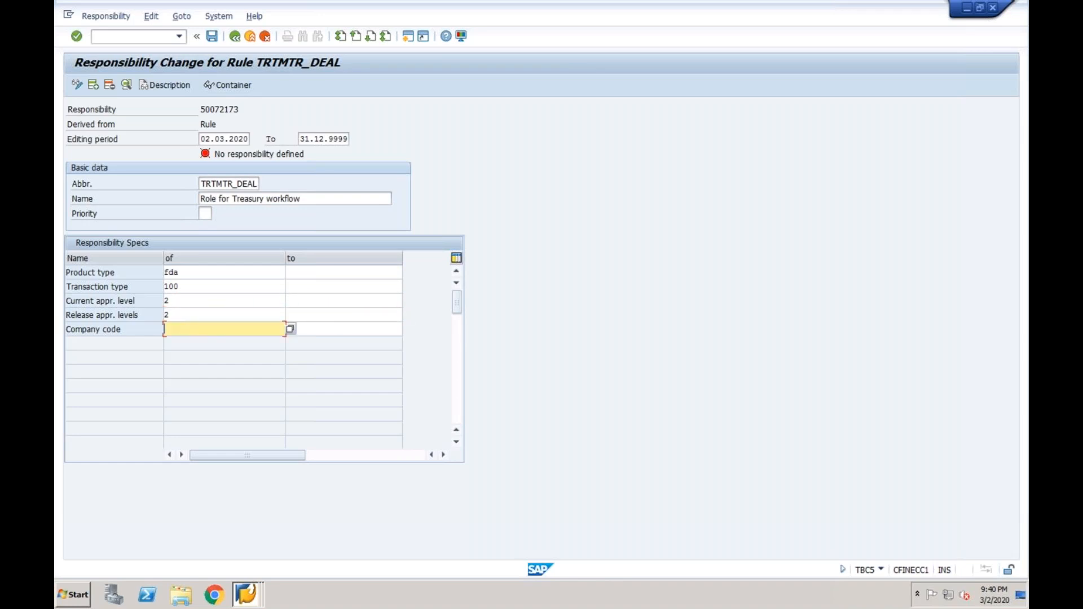
{"action": "type", "text": "a"}
{"action": "left_click", "coordinate": [179, 302]}
{"action": "key", "text": "Return"}
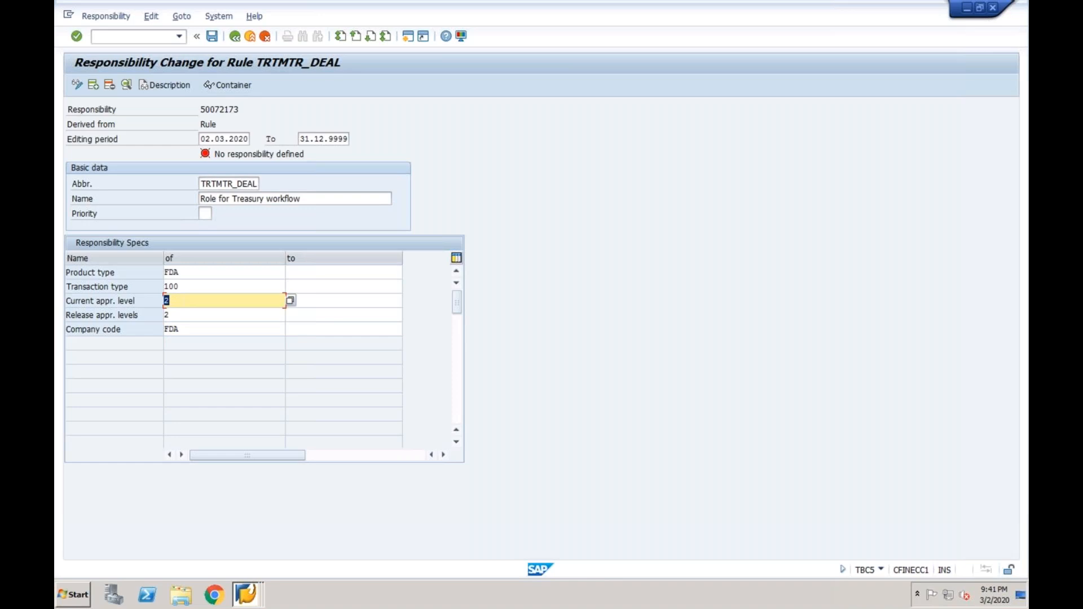
Save the new responsibility and return to the rule's responsibilities overview
{"action": "left_click", "coordinate": [212, 36]}
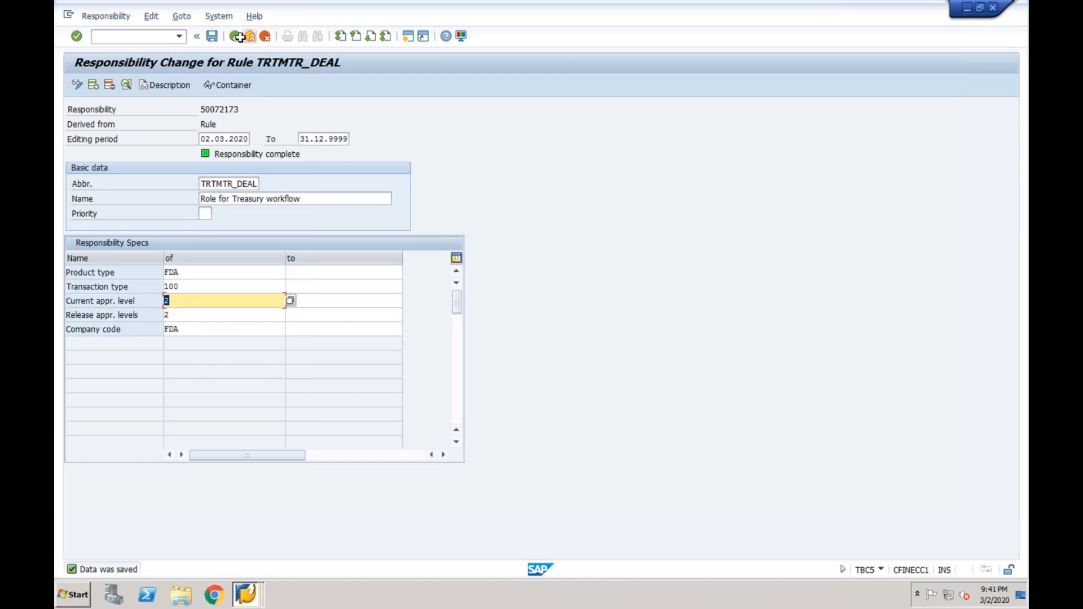
{"action": "left_click", "coordinate": [238, 36]}
{"action": "left_click", "coordinate": [140, 162]}
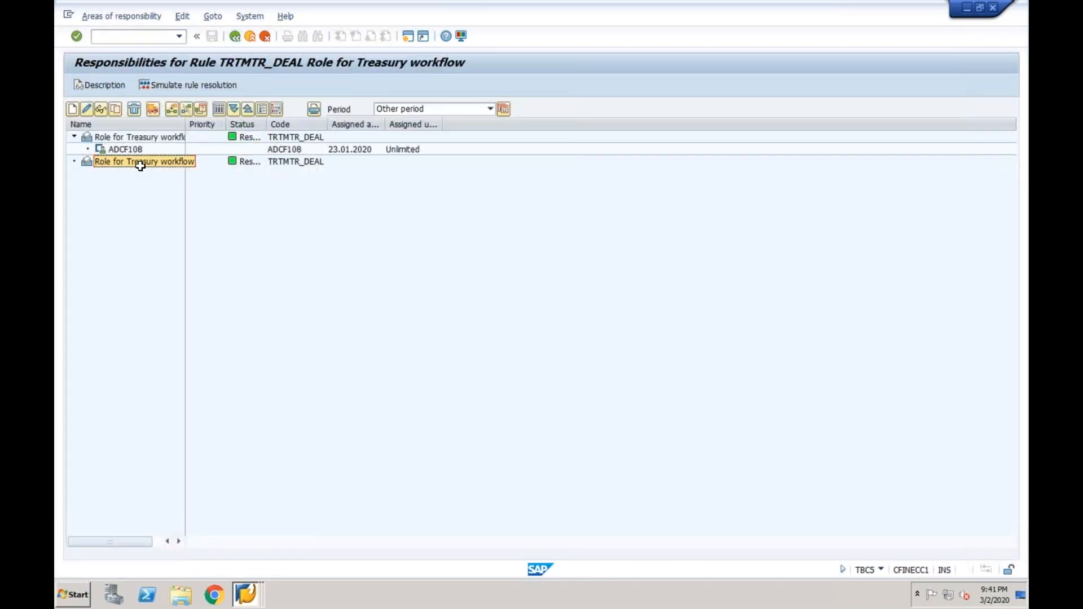
Add the first user, found by user ID, as an agent of the new responsibility
{"action": "left_click", "coordinate": [172, 111]}
{"action": "double_click", "coordinate": [238, 263]}
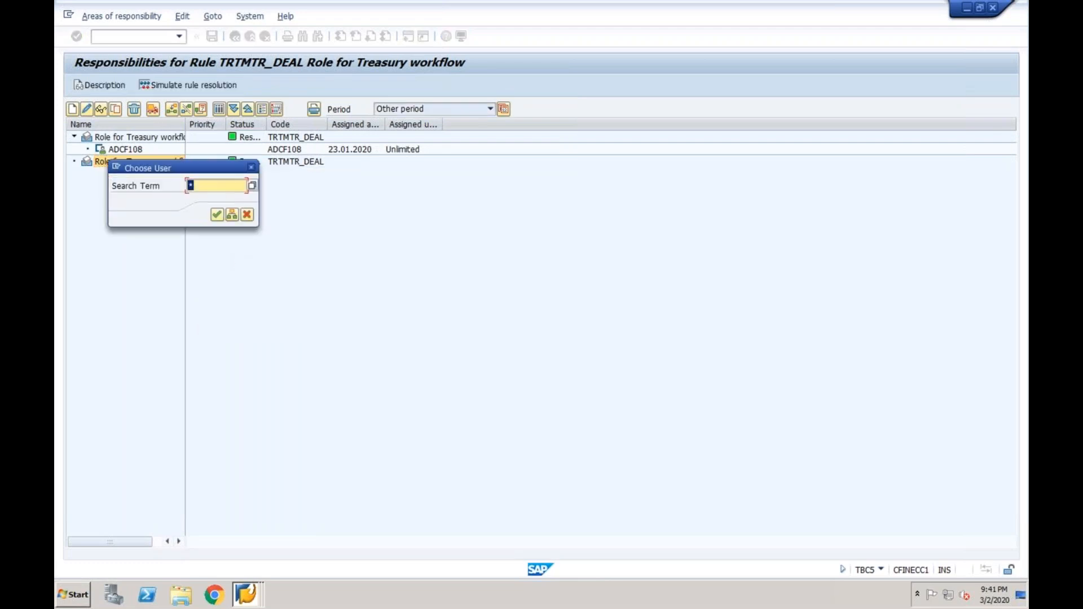
{"action": "type", "text": "adcf101"}
{"action": "key", "text": "Return"}
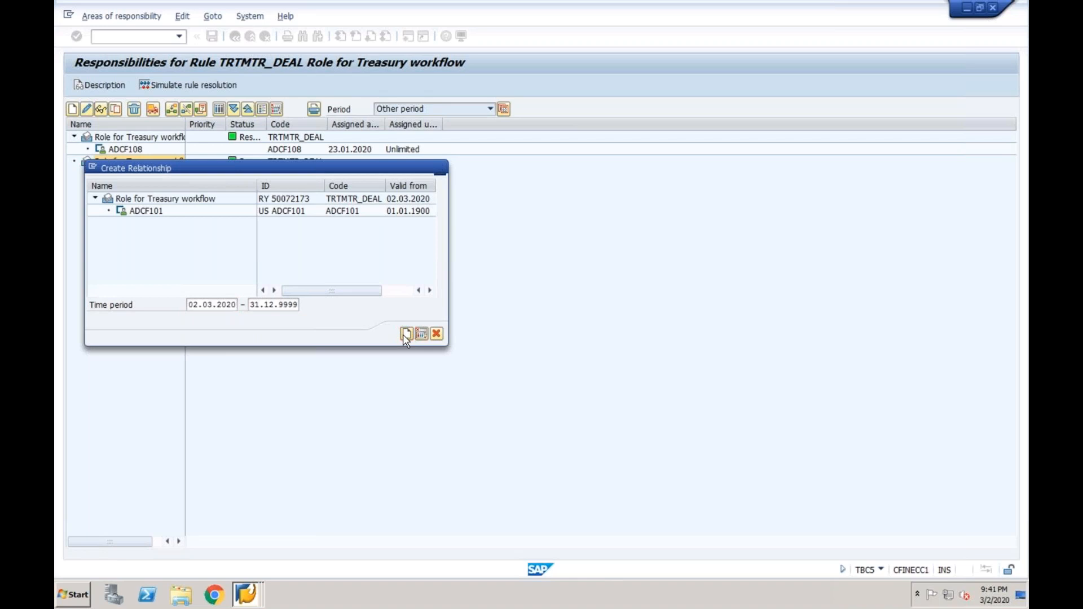
{"action": "left_click", "coordinate": [406, 334]}
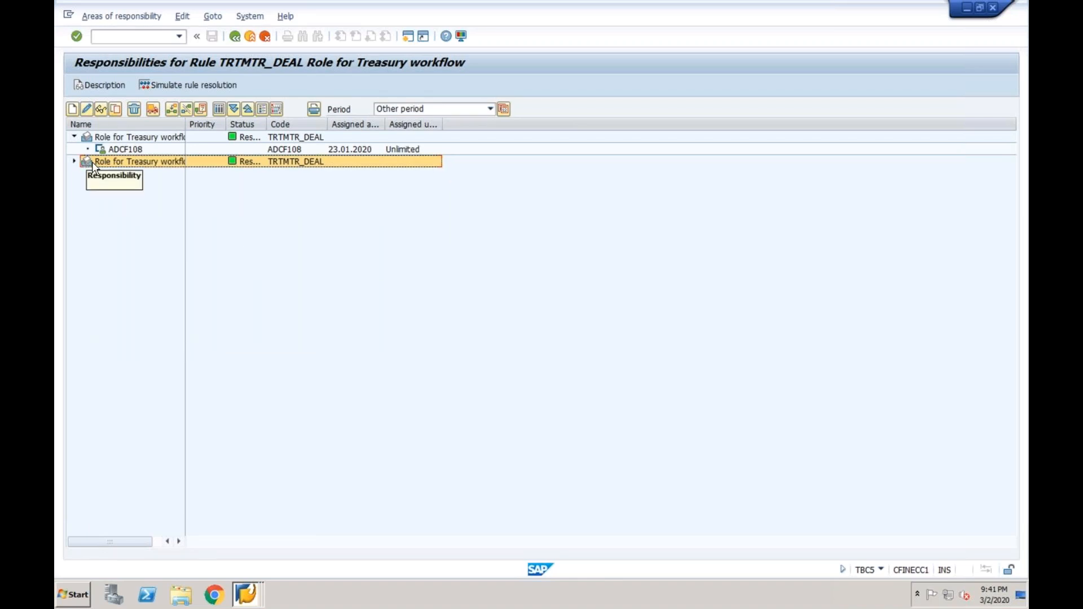
Add a second user, found by user ID, as another agent of the responsibility
{"action": "left_click", "coordinate": [172, 113]}
{"action": "double_click", "coordinate": [253, 269]}
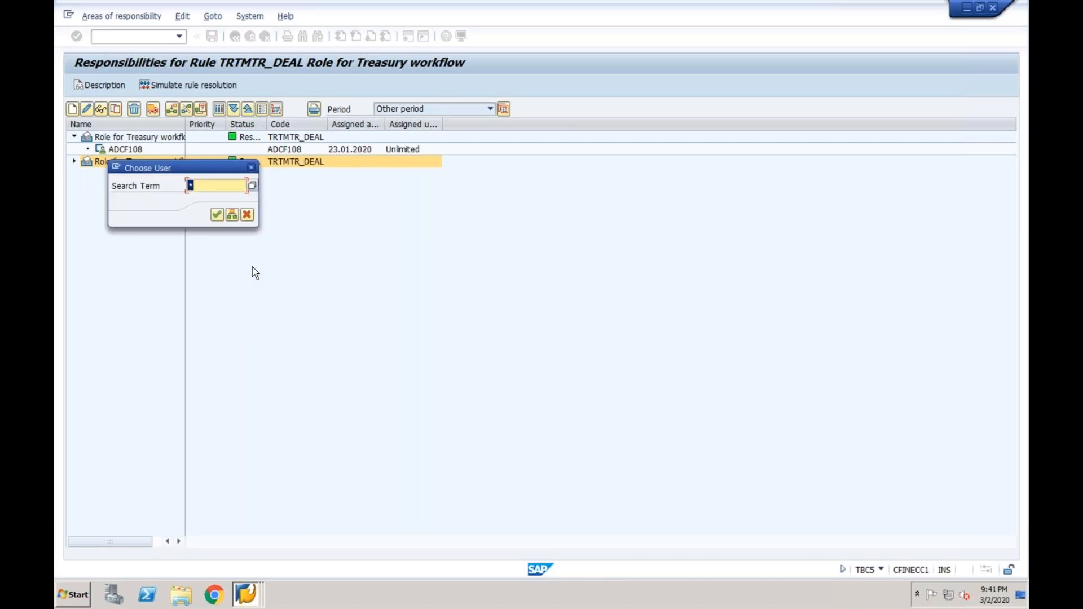
{"action": "type", "text": "ad"}
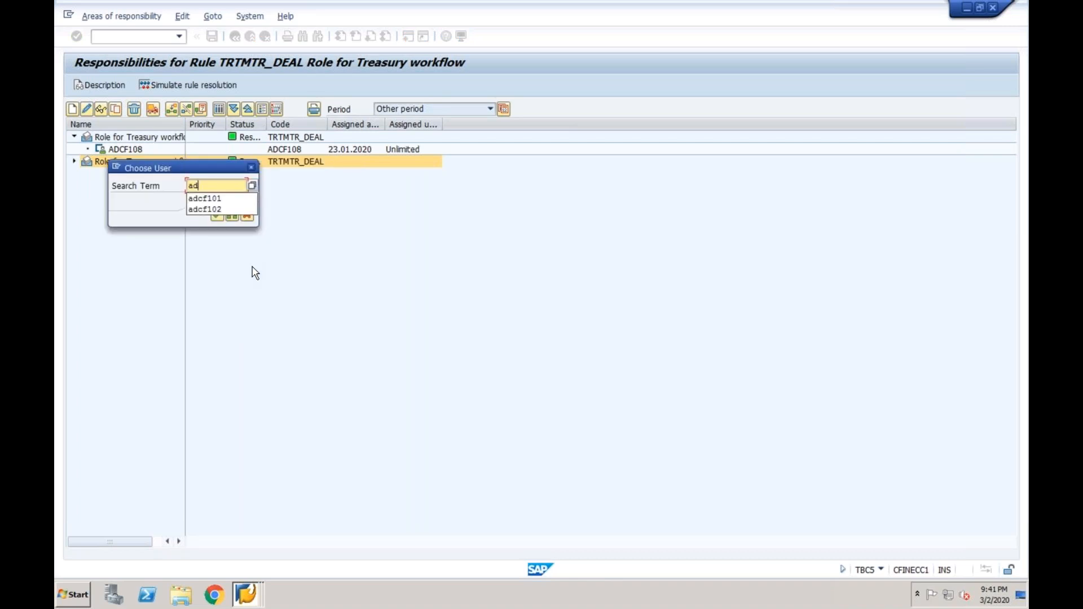
{"action": "type", "text": "cf102"}
{"action": "key", "text": "Return"}
{"action": "left_click", "coordinate": [406, 337]}
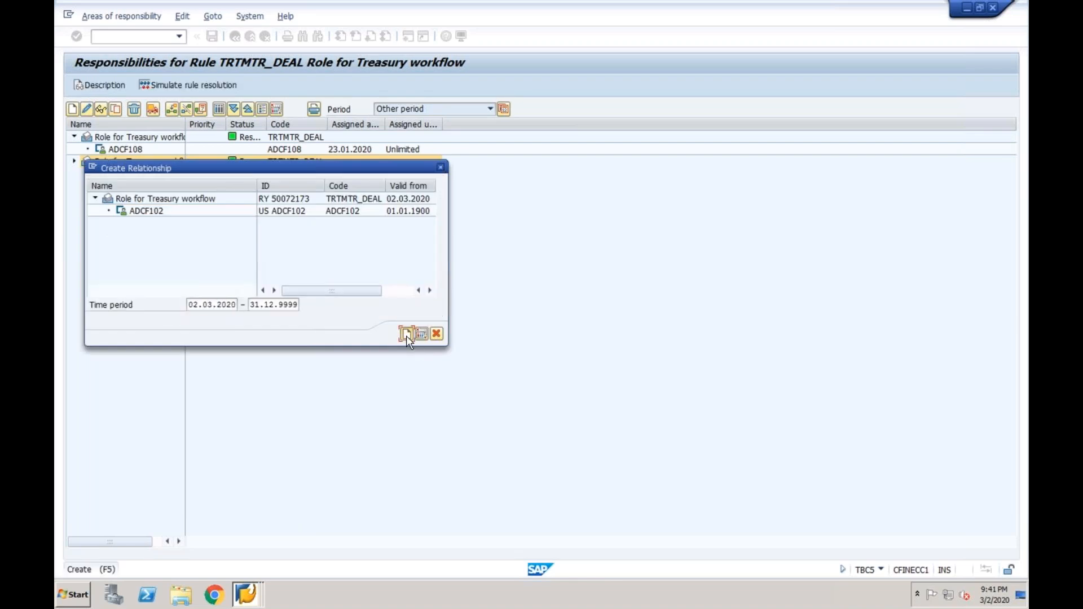
Expand the responsibility to check both assigned users and widen the Name column
{"action": "left_click", "coordinate": [75, 162]}
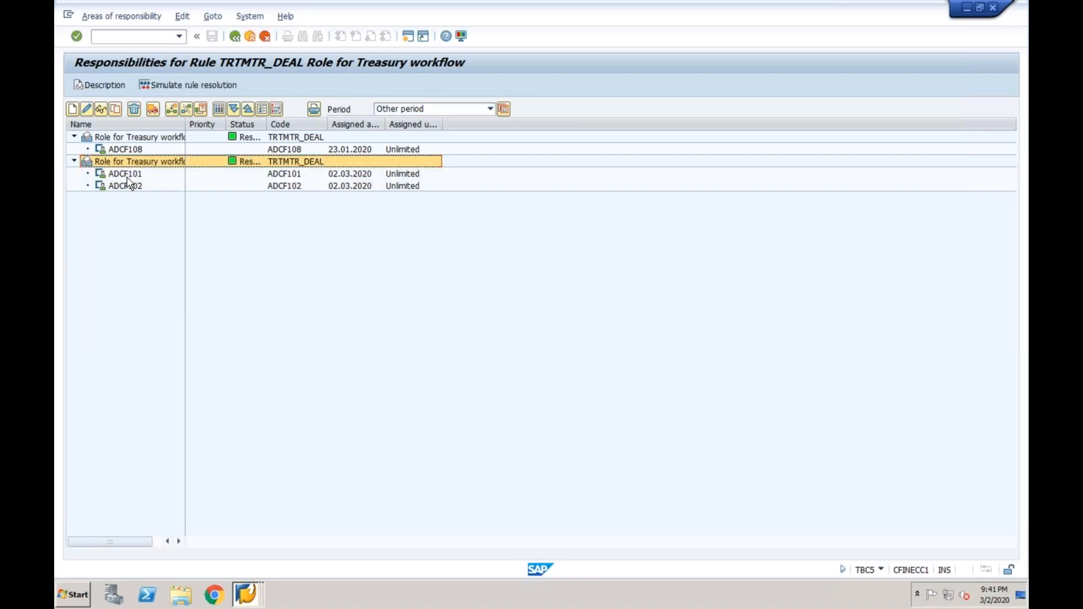
{"action": "left_click", "coordinate": [131, 172]}
{"action": "left_click", "coordinate": [135, 184]}
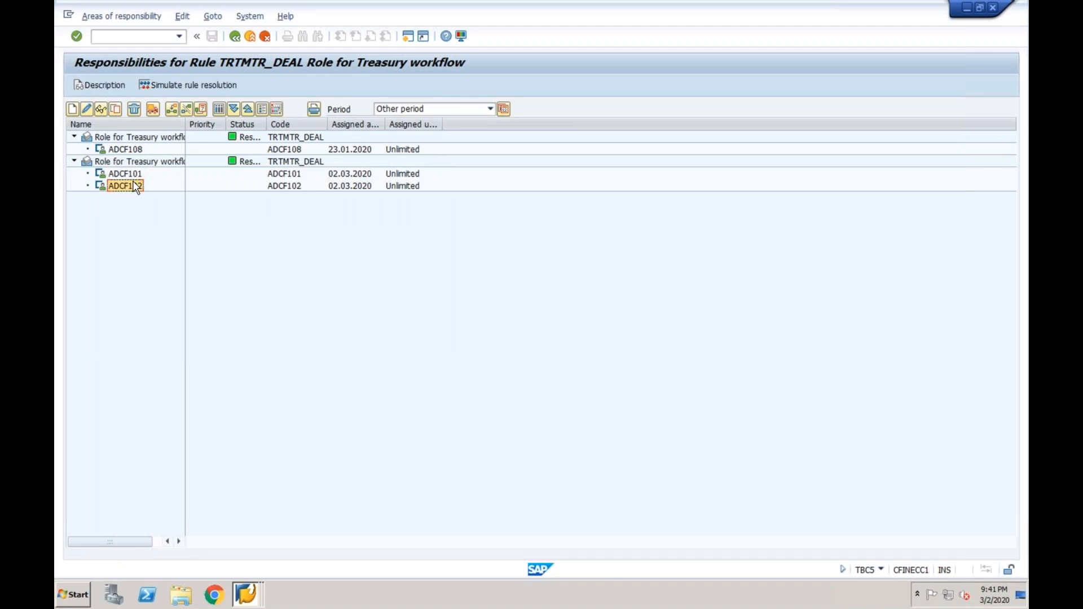
{"action": "left_click_drag", "start_coordinate": [187, 124], "coordinate": [243, 139]}
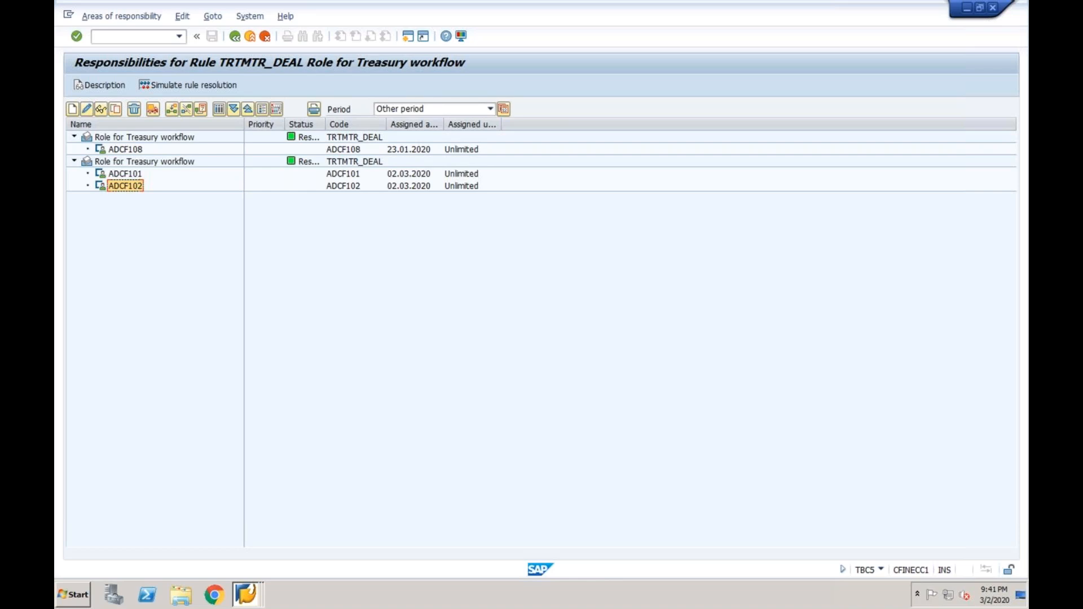
Return to the IMG without another activity, collapsing Release and Transaction Management
{"action": "left_click", "coordinate": [235, 37]}
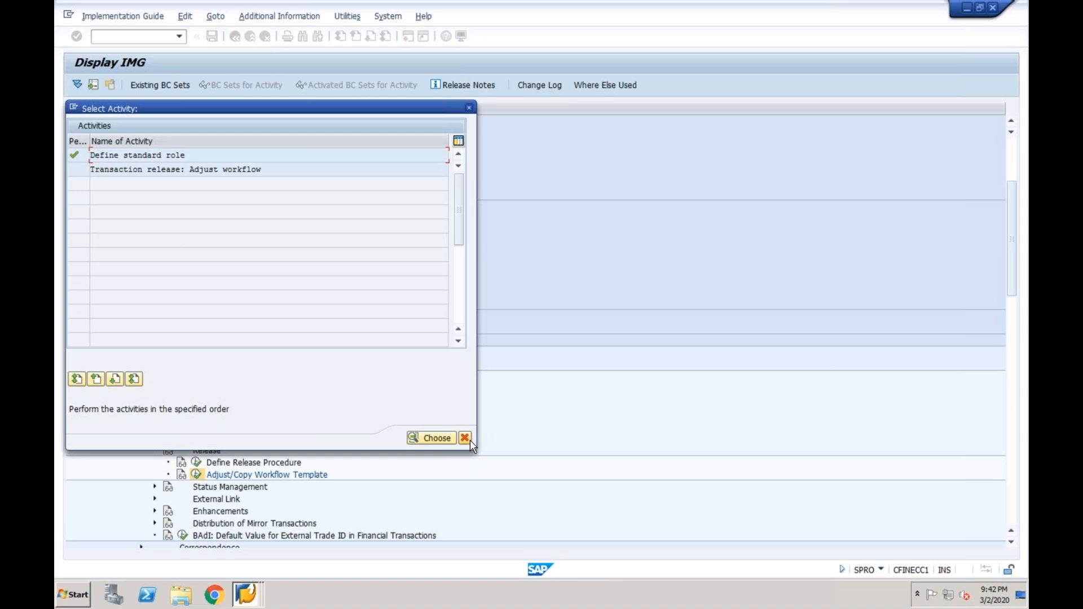
{"action": "left_click", "coordinate": [466, 439]}
{"action": "left_click", "coordinate": [154, 450]}
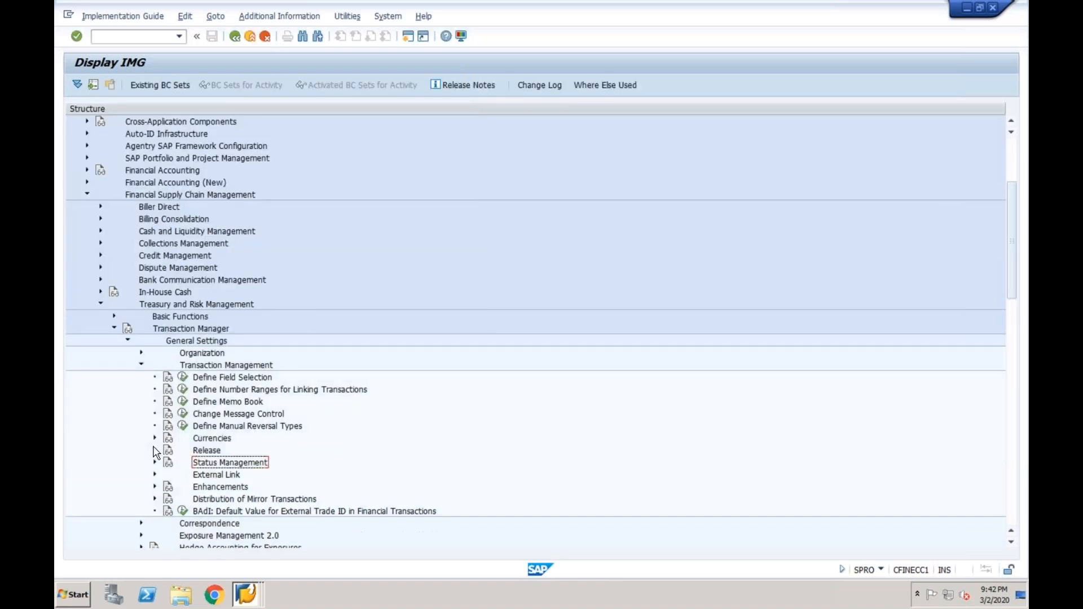
{"action": "left_click", "coordinate": [140, 365]}
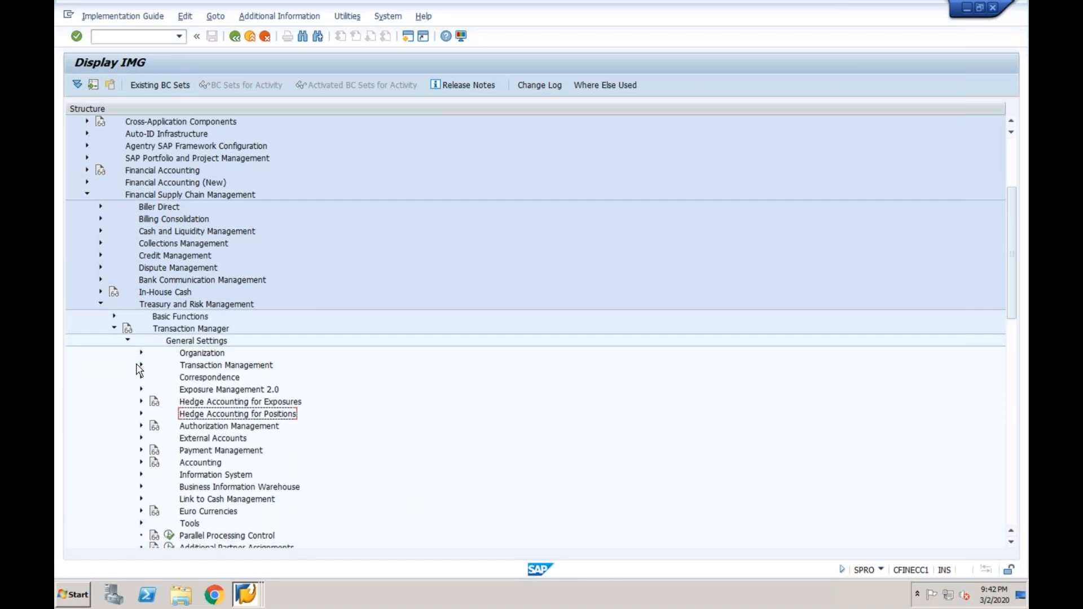
{"action": "left_click", "coordinate": [196, 383]}
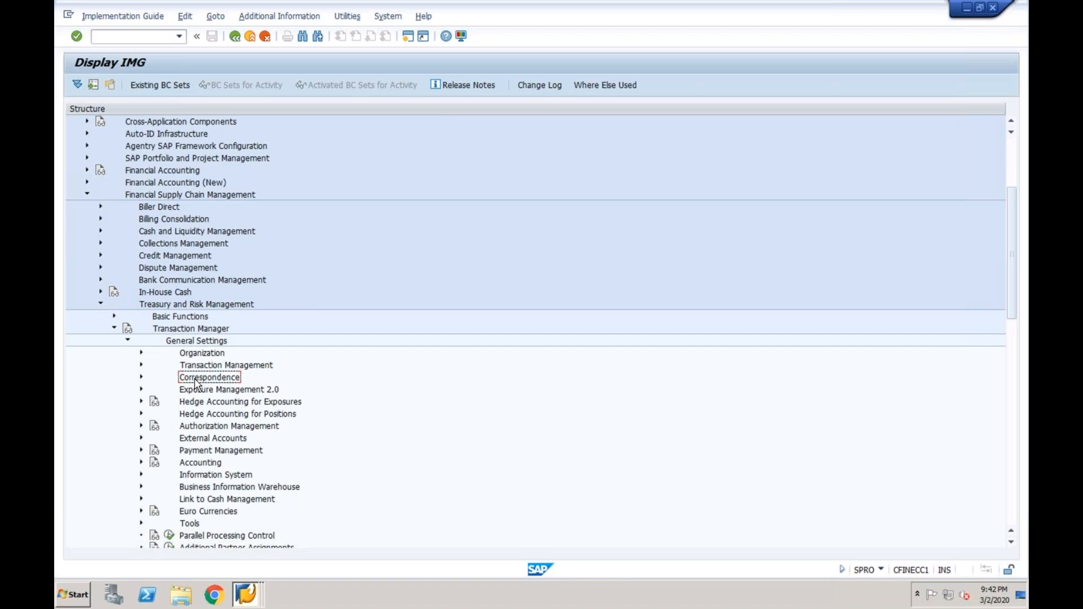
Expand Correspondence Activities and open the Money Market activity for company code 1000
{"action": "left_click", "coordinate": [142, 378]}
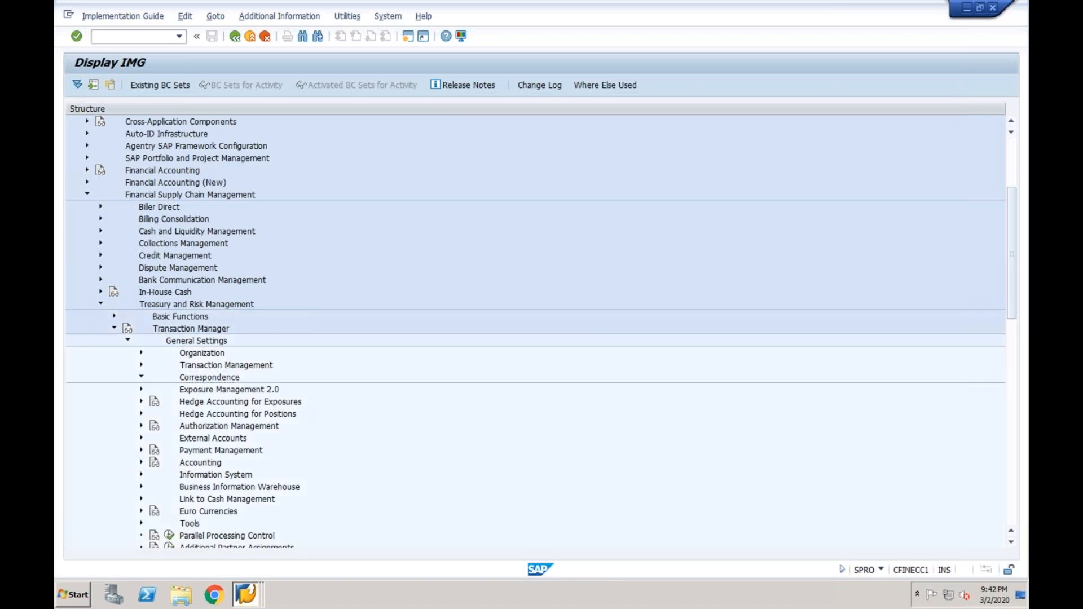
{"action": "left_click", "coordinate": [155, 416]}
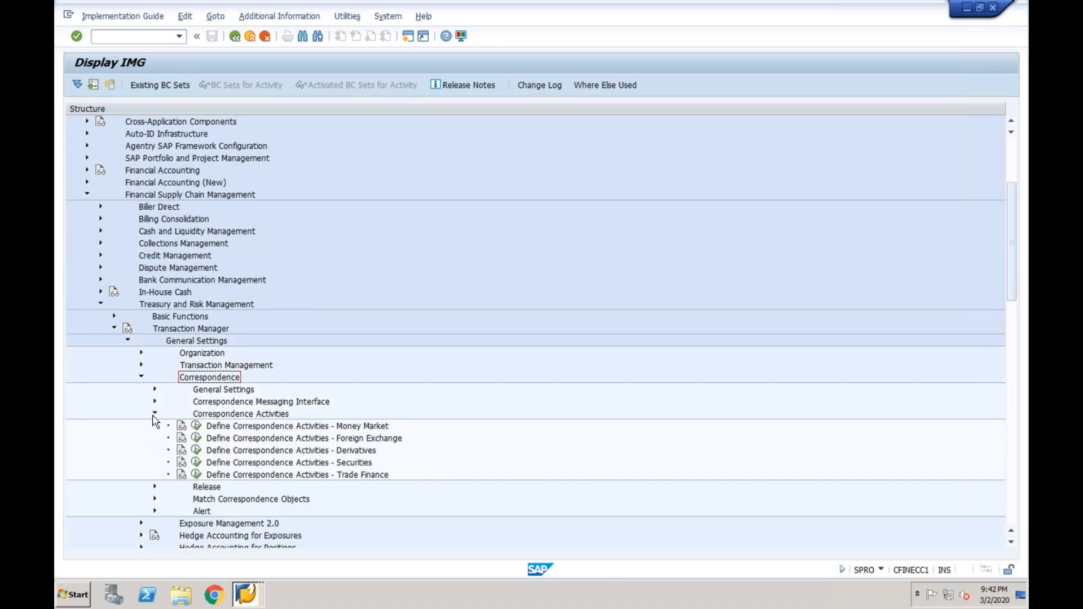
{"action": "left_click", "coordinate": [229, 429]}
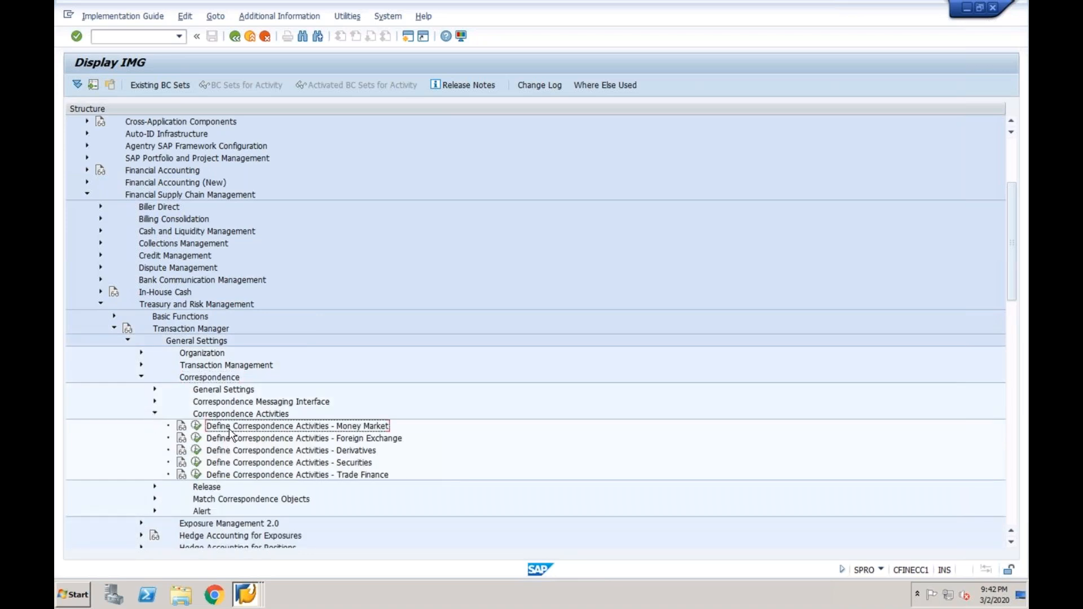
{"action": "left_click", "coordinate": [196, 427]}
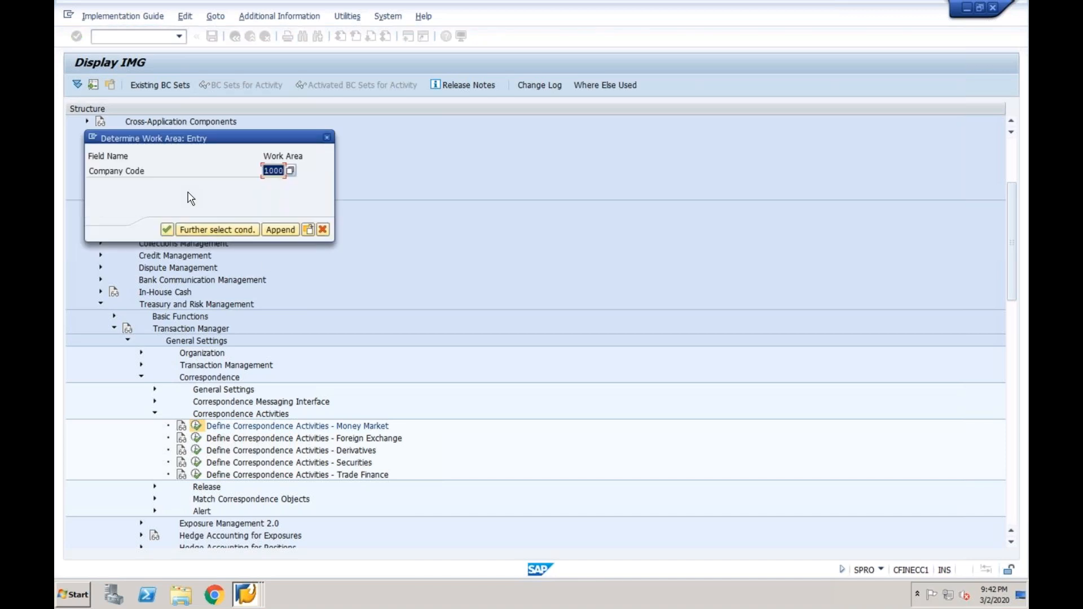
{"action": "key", "text": "Return"}
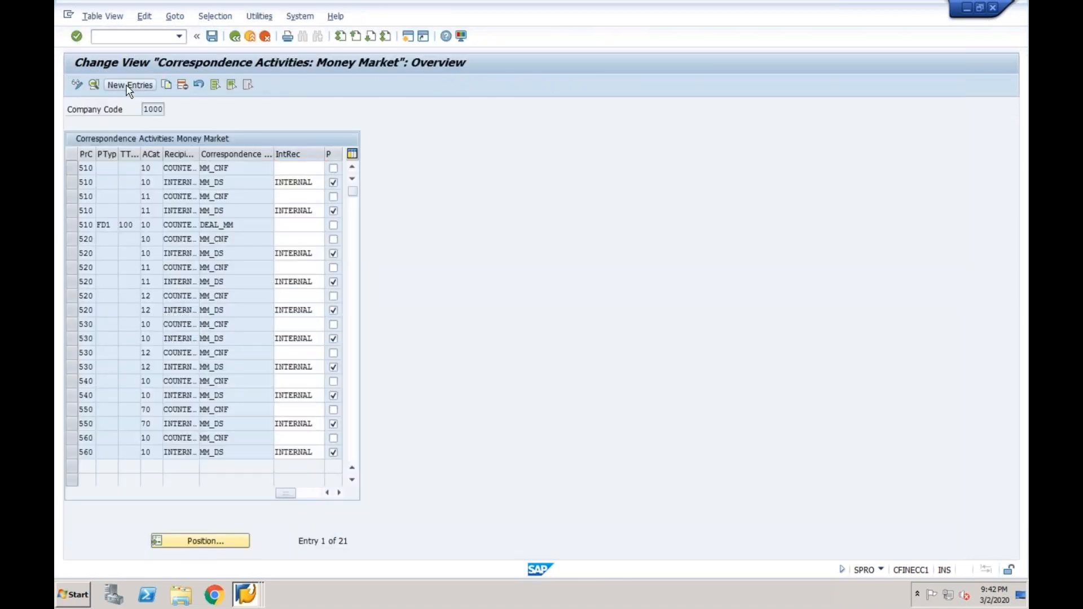
Start a new correspondence entry, discard it unfinished, and go back to the tree
{"action": "left_click", "coordinate": [129, 85]}
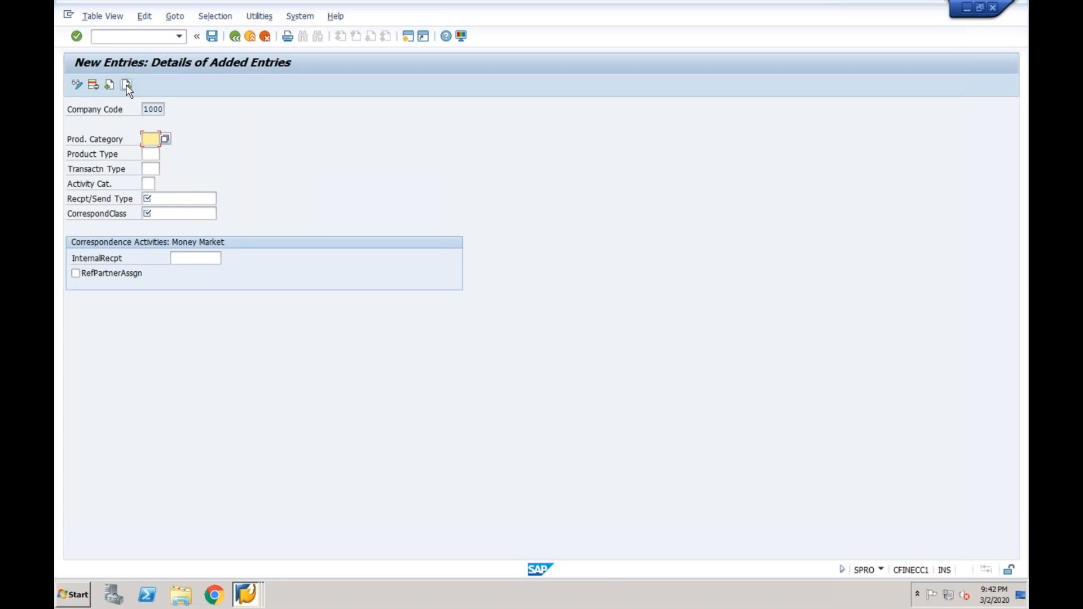
{"action": "left_click", "coordinate": [236, 39]}
{"action": "left_click", "coordinate": [264, 37]}
{"action": "left_click", "coordinate": [243, 251]}
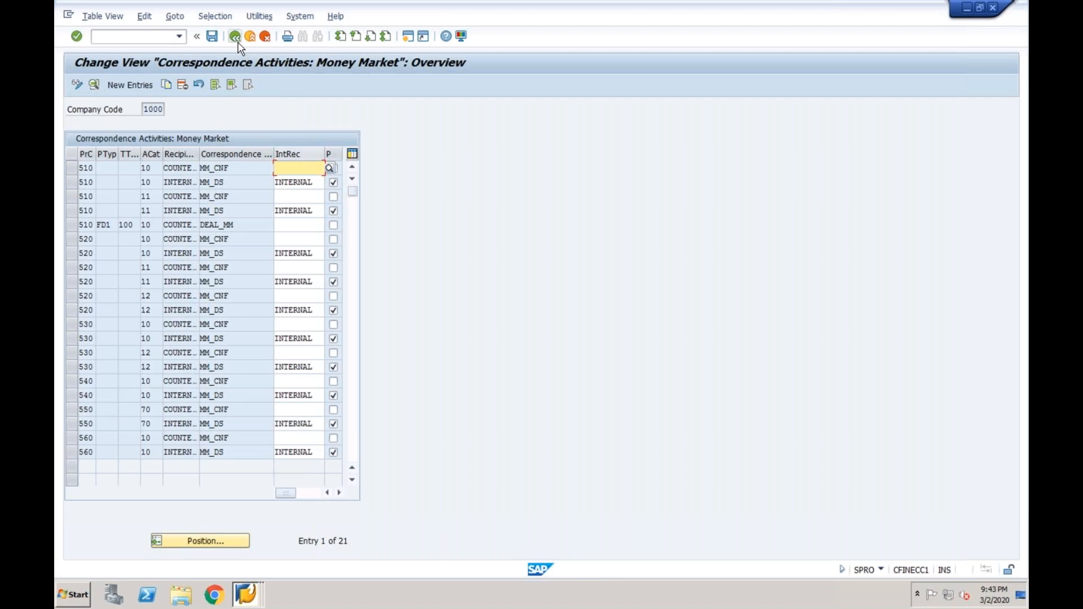
{"action": "left_click", "coordinate": [236, 38]}
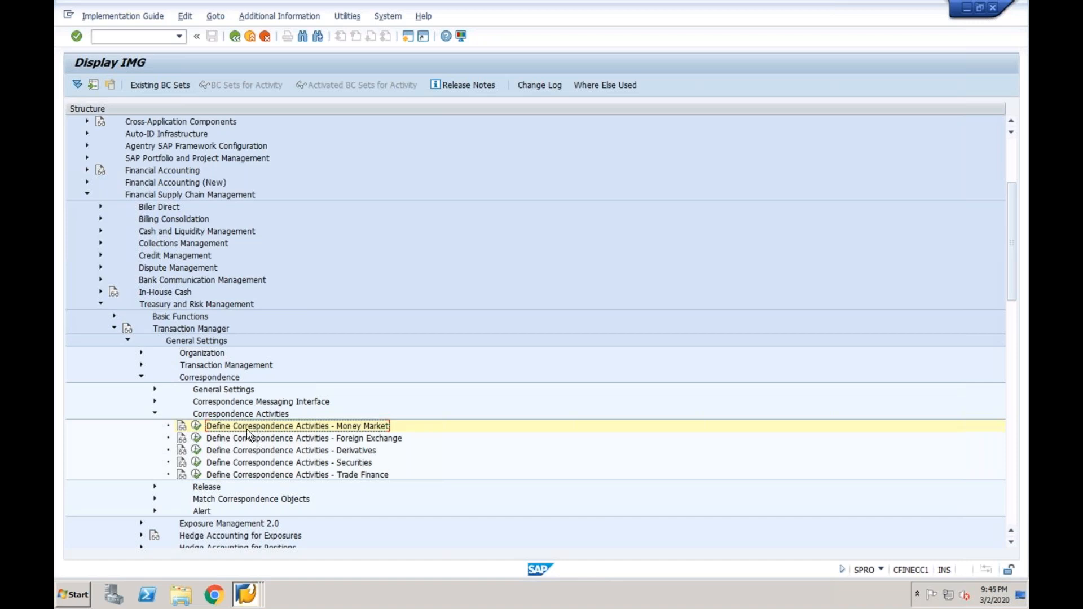
Start a new Money Market entry with category 510, product type FDA, transaction type 100
{"action": "left_click", "coordinate": [196, 427]}
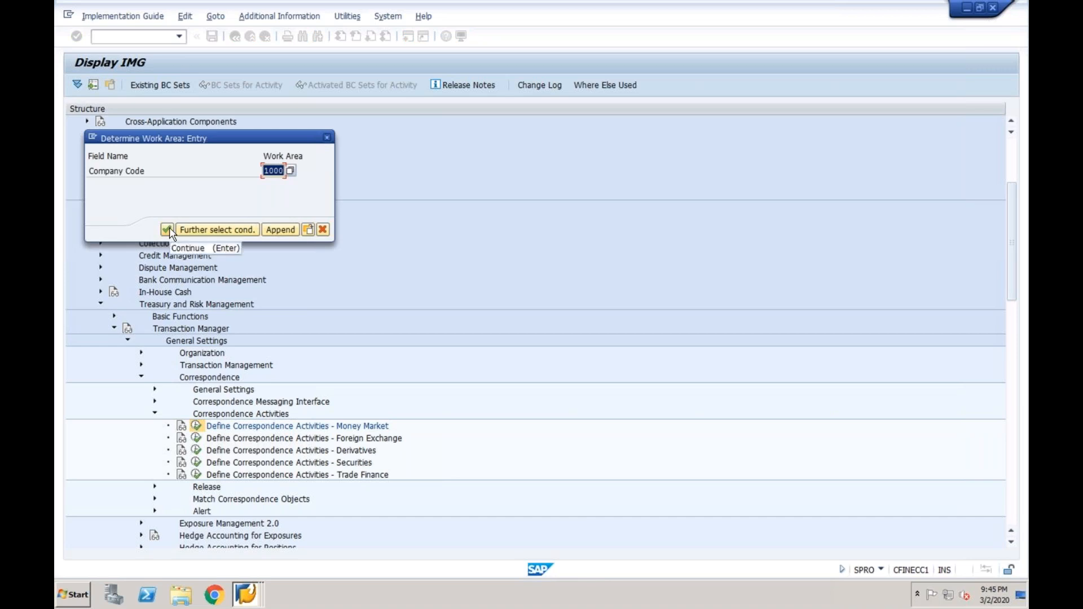
{"action": "left_click", "coordinate": [168, 229]}
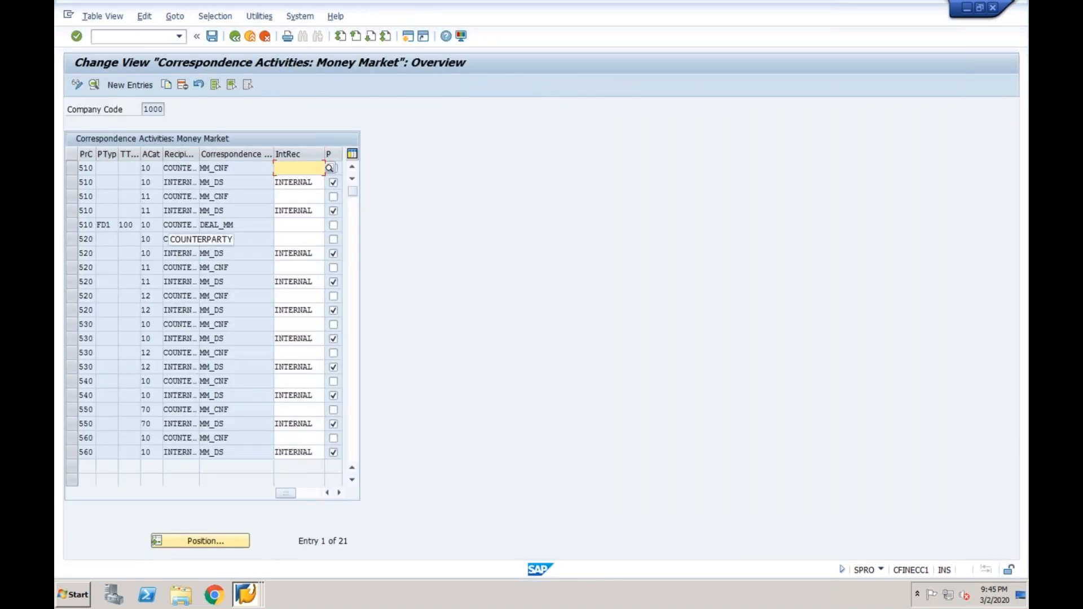
{"action": "left_click", "coordinate": [130, 84]}
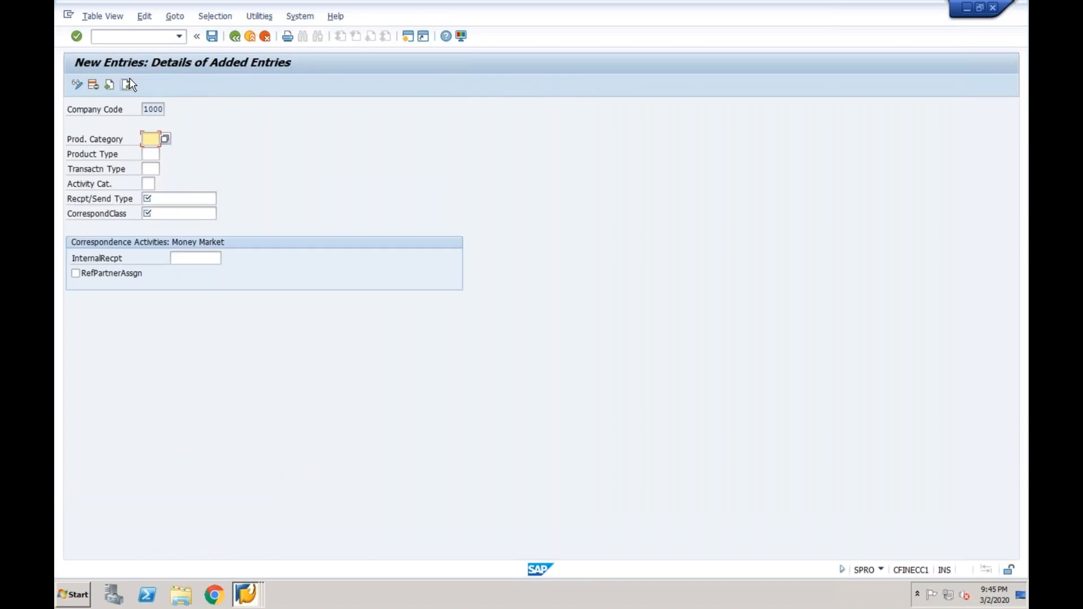
{"action": "left_click", "coordinate": [165, 140]}
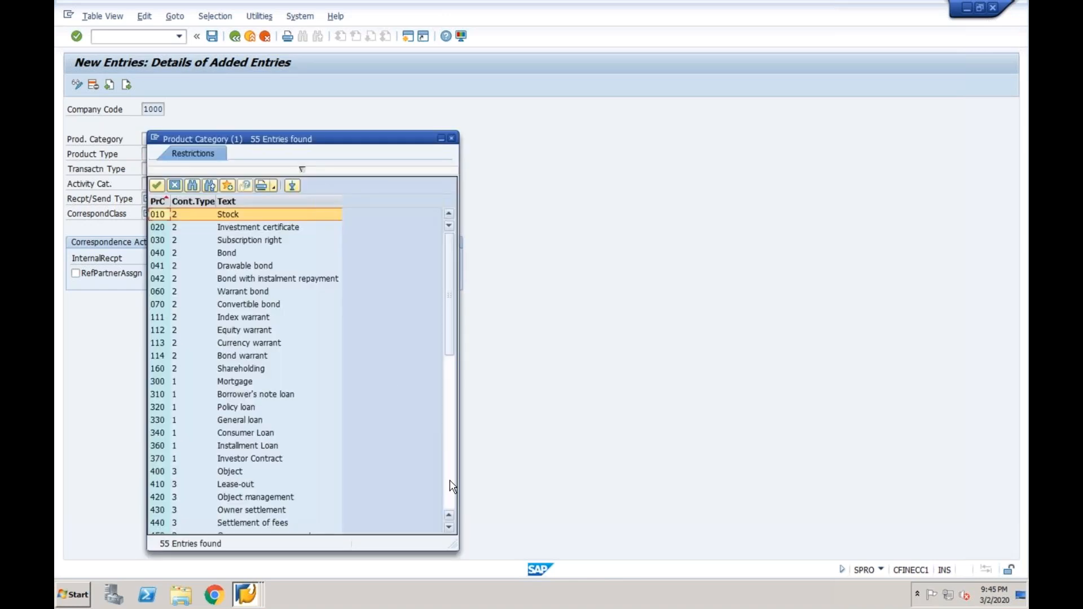
{"action": "left_click", "coordinate": [175, 185]}
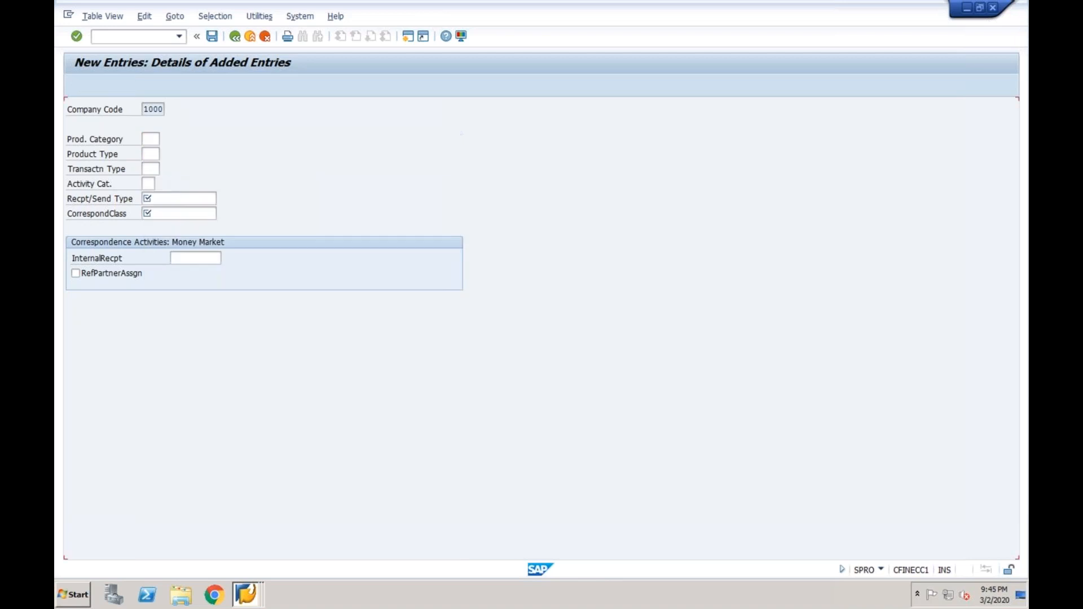
{"action": "type", "text": "510"}
{"action": "left_click", "coordinate": [147, 152]}
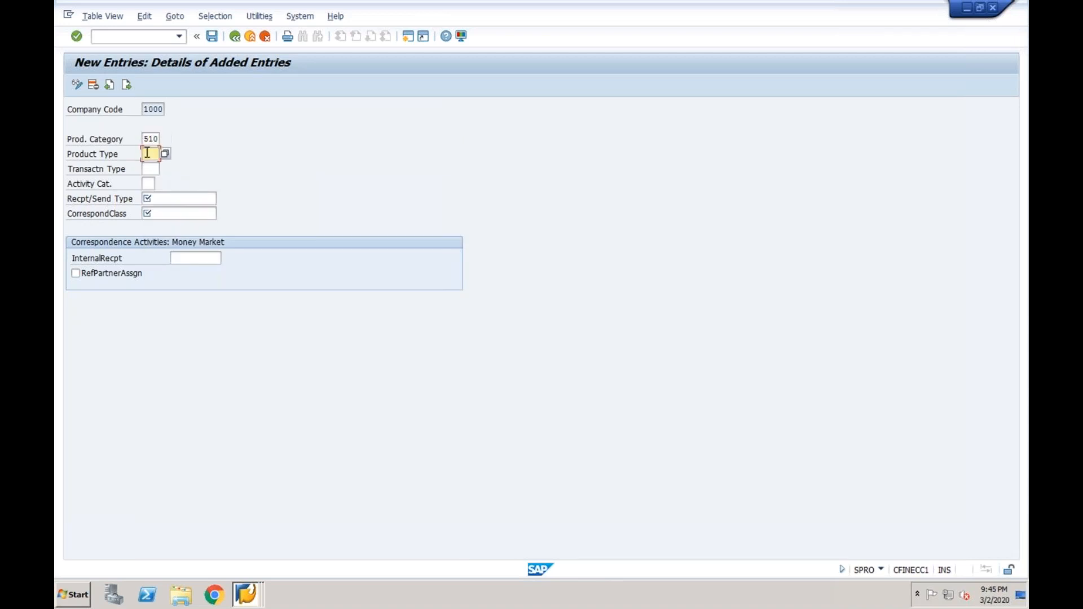
{"action": "type", "text": "fda"}
{"action": "left_click", "coordinate": [149, 167]}
{"action": "type", "text": "100"}
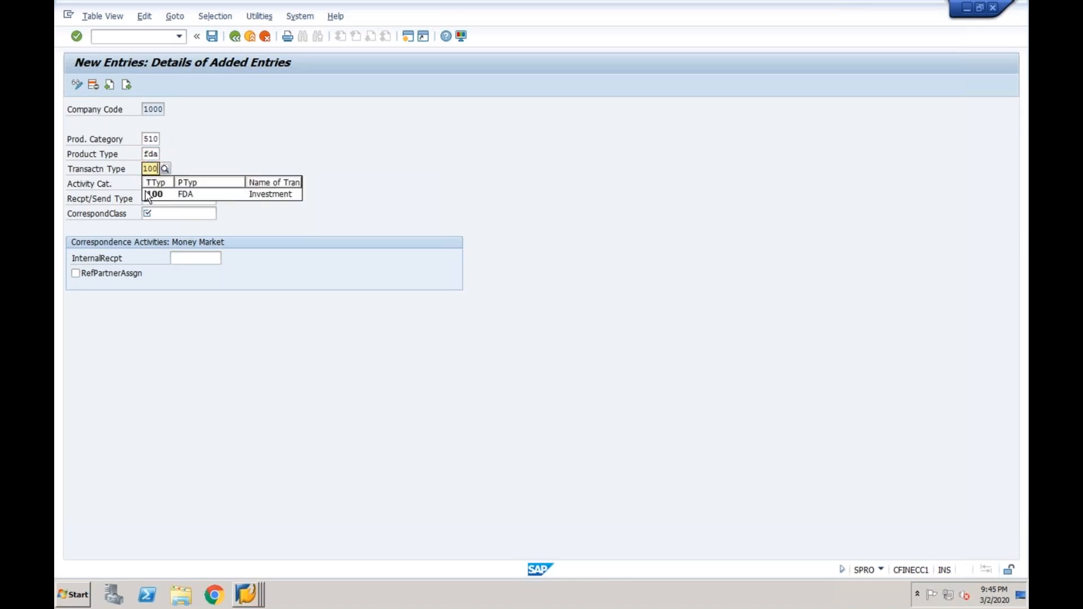
{"action": "left_click", "coordinate": [151, 194]}
Set activity category 10 Contract, recipient type COUNTERPARTY and correspondence class DEAL_MM
{"action": "left_click", "coordinate": [148, 184]}
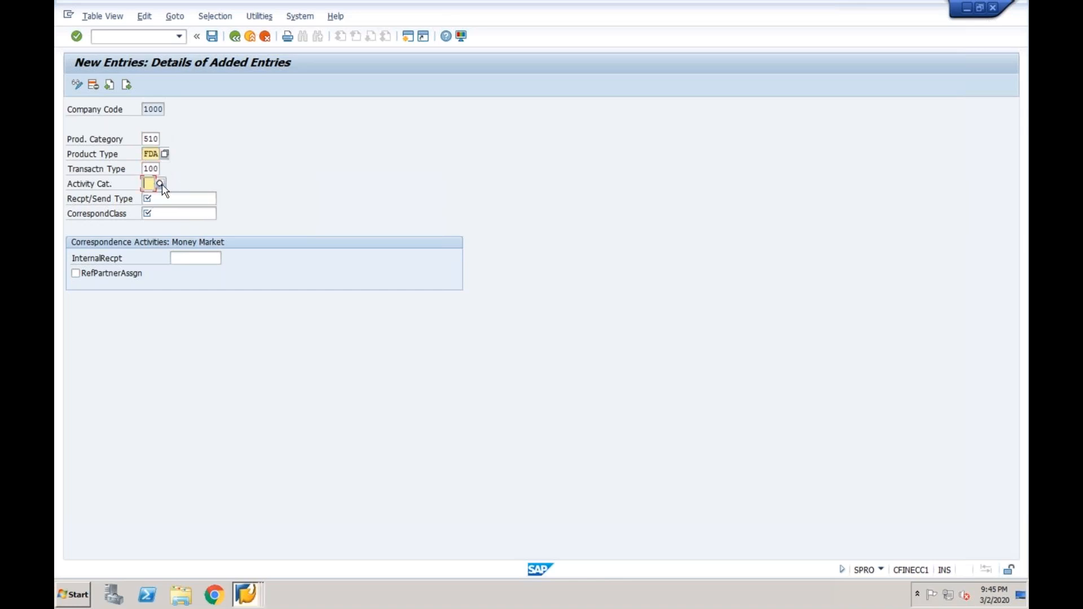
{"action": "left_click", "coordinate": [160, 184]}
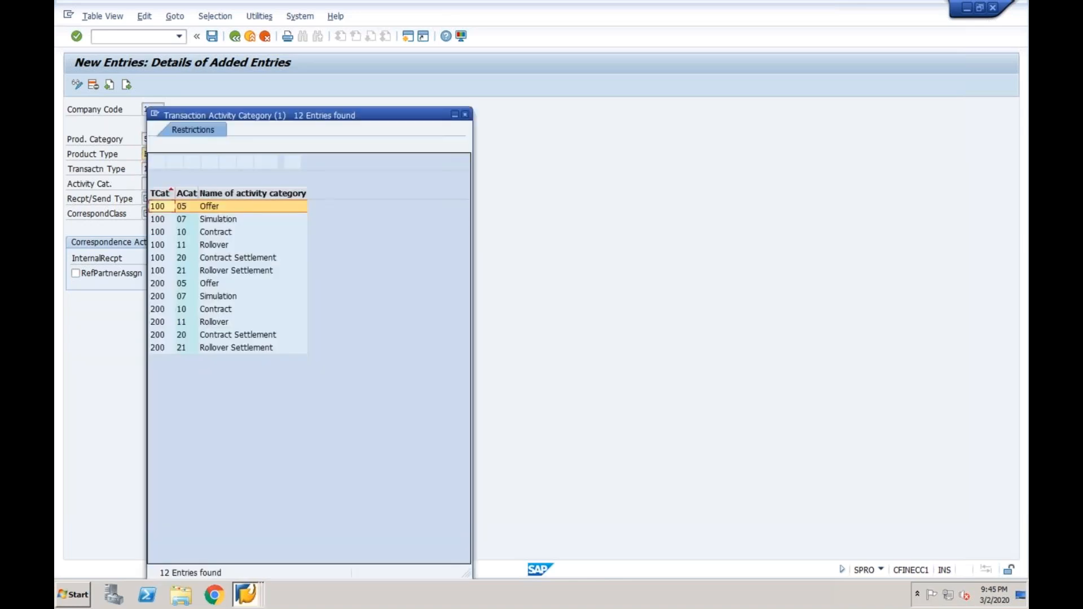
{"action": "left_click", "coordinate": [220, 233]}
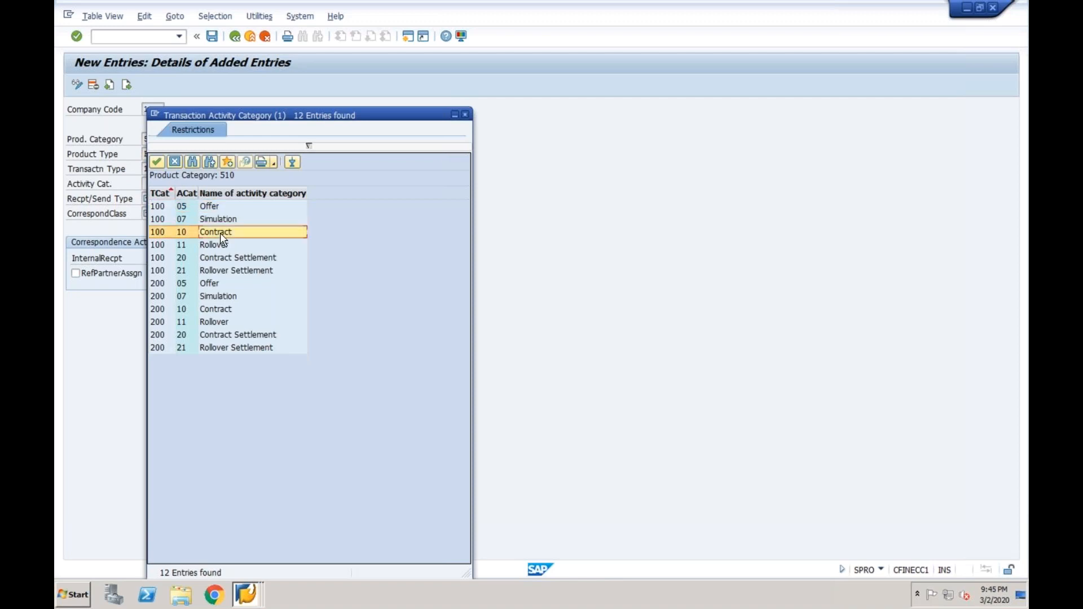
{"action": "double_click", "coordinate": [220, 232]}
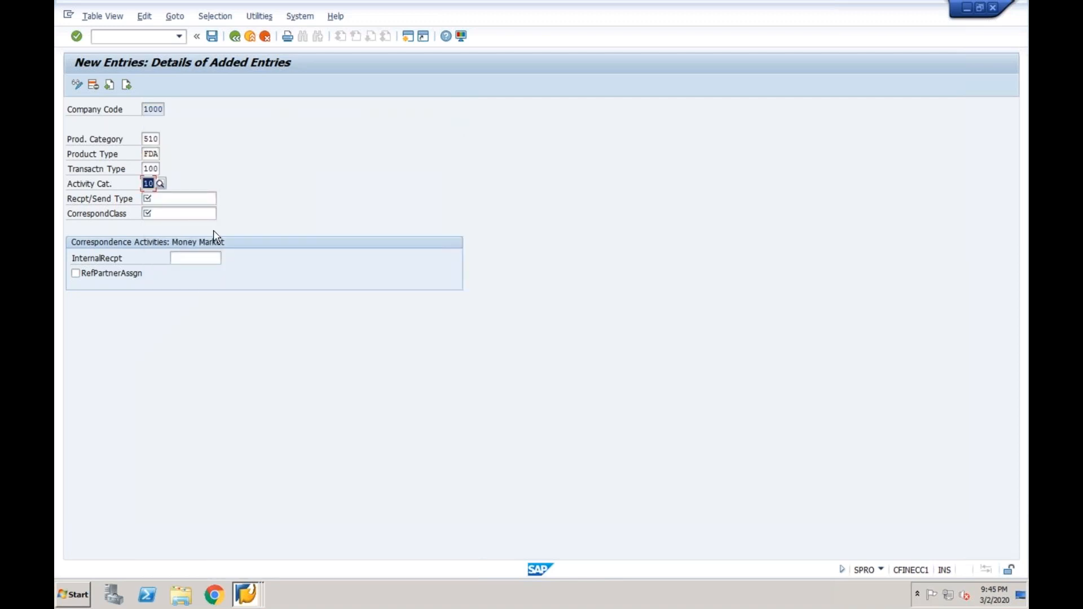
{"action": "left_click", "coordinate": [173, 202]}
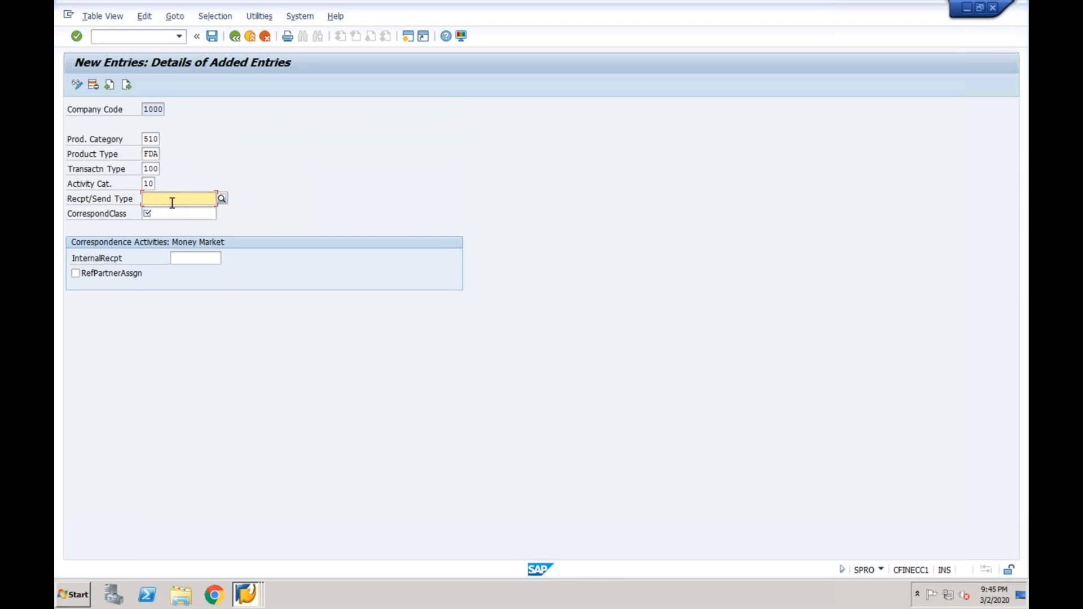
{"action": "left_click", "coordinate": [222, 200]}
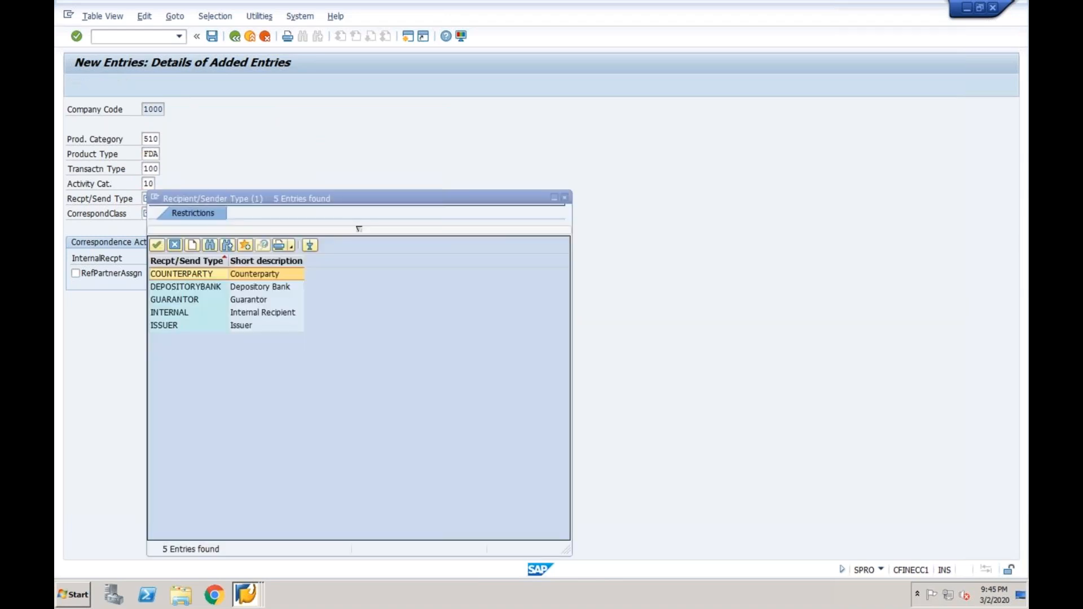
{"action": "double_click", "coordinate": [240, 277]}
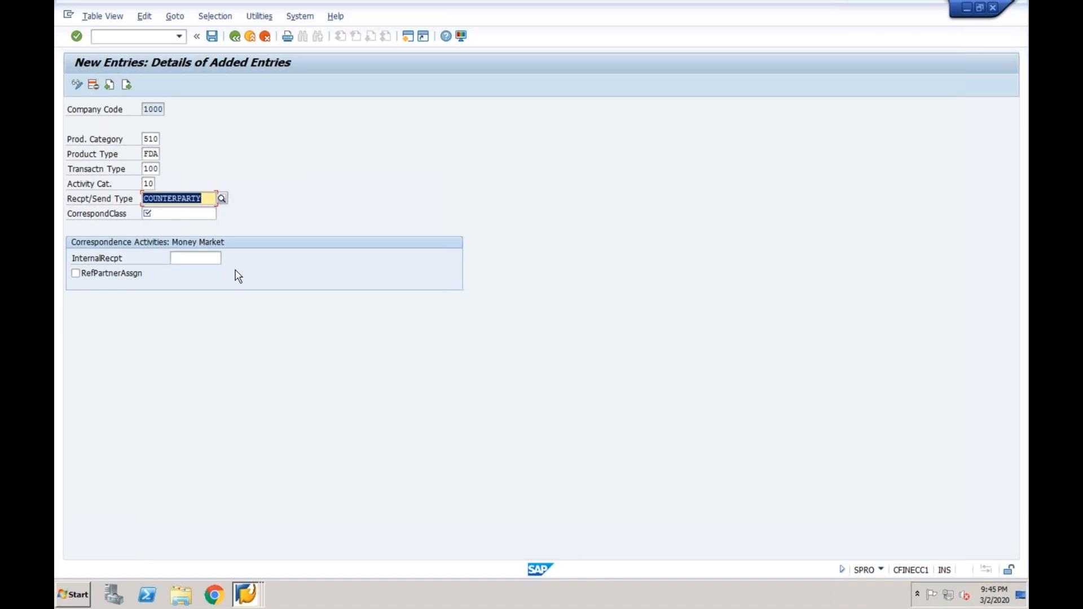
{"action": "left_click", "coordinate": [192, 215]}
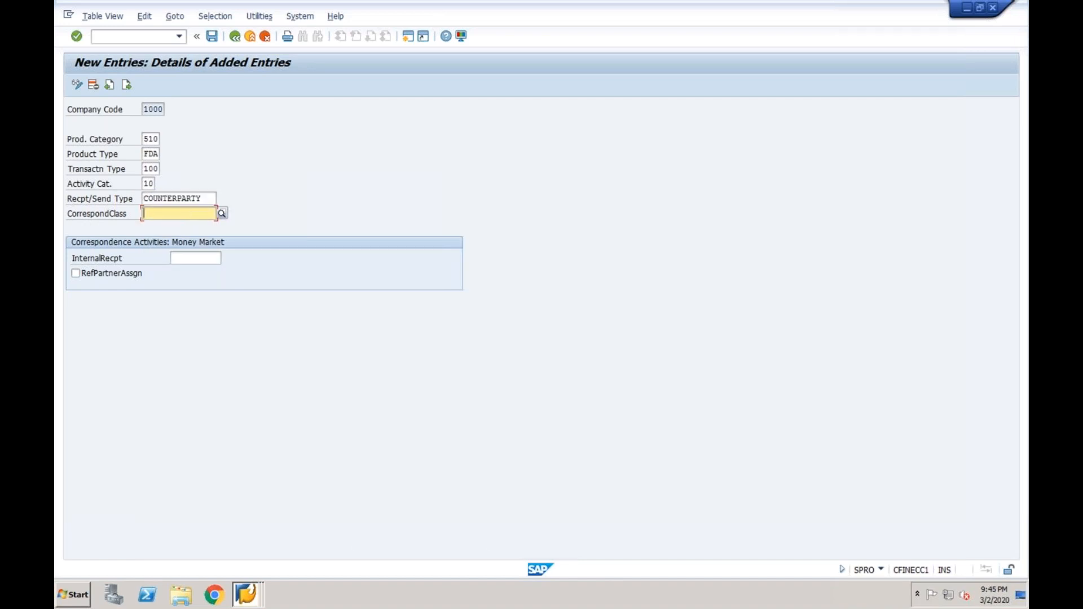
{"action": "left_click", "coordinate": [222, 214]}
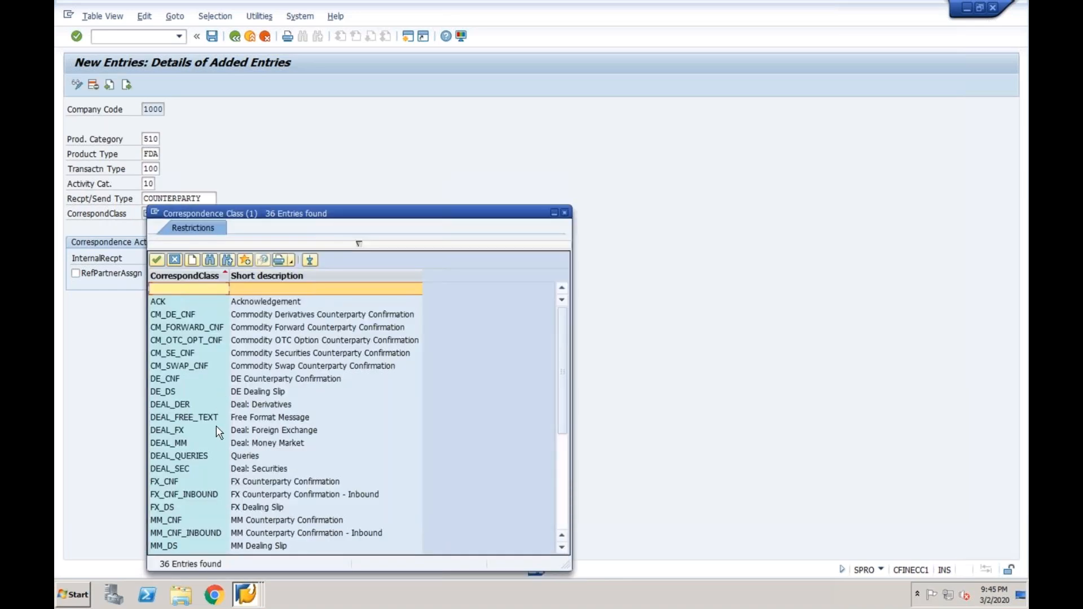
{"action": "left_click", "coordinate": [213, 441]}
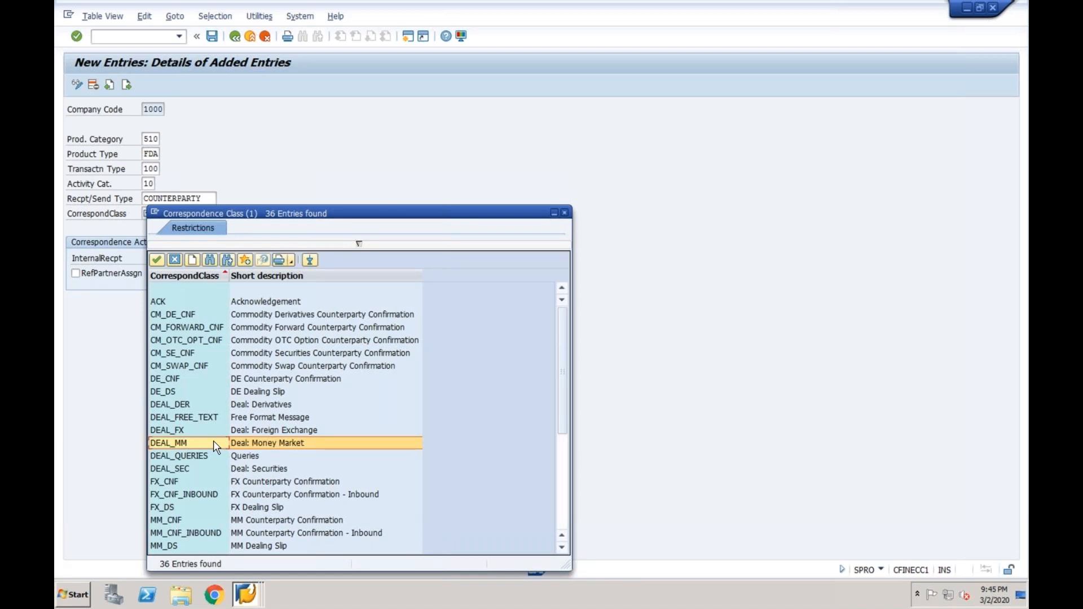
{"action": "double_click", "coordinate": [213, 441]}
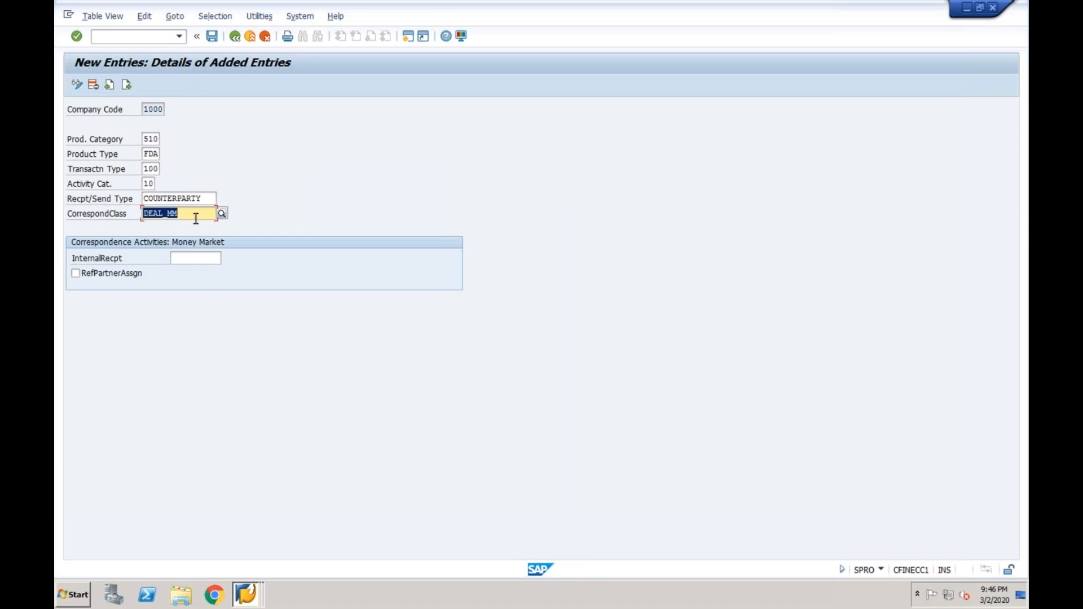
Save the new correspondence entry and confirm the customizing request
{"action": "left_click", "coordinate": [214, 39]}
{"action": "left_click", "coordinate": [253, 230]}
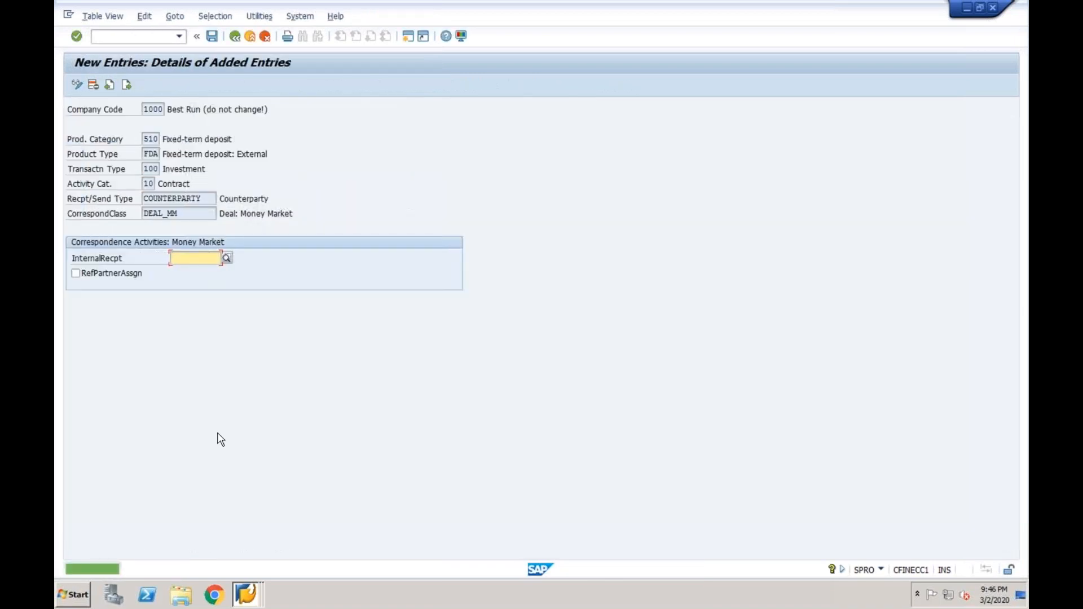
{"action": "left_click", "coordinate": [236, 589]}
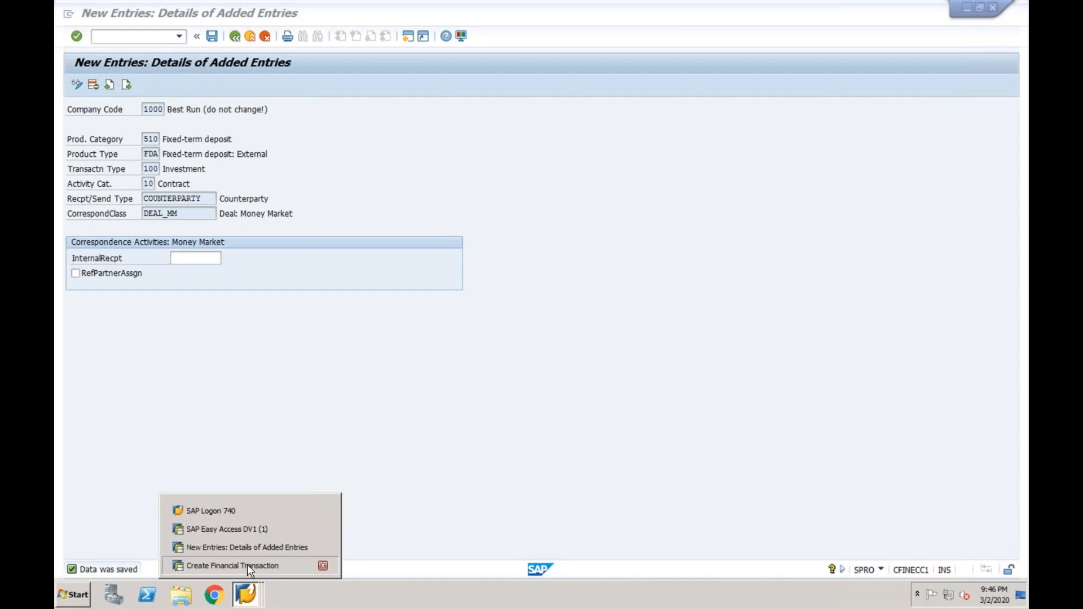
Enter product type FDA and transaction type 100 on Create Financial Transaction
{"action": "left_click", "coordinate": [247, 566]}
{"action": "left_click", "coordinate": [196, 123]}
{"action": "key", "text": "BackSpace"}
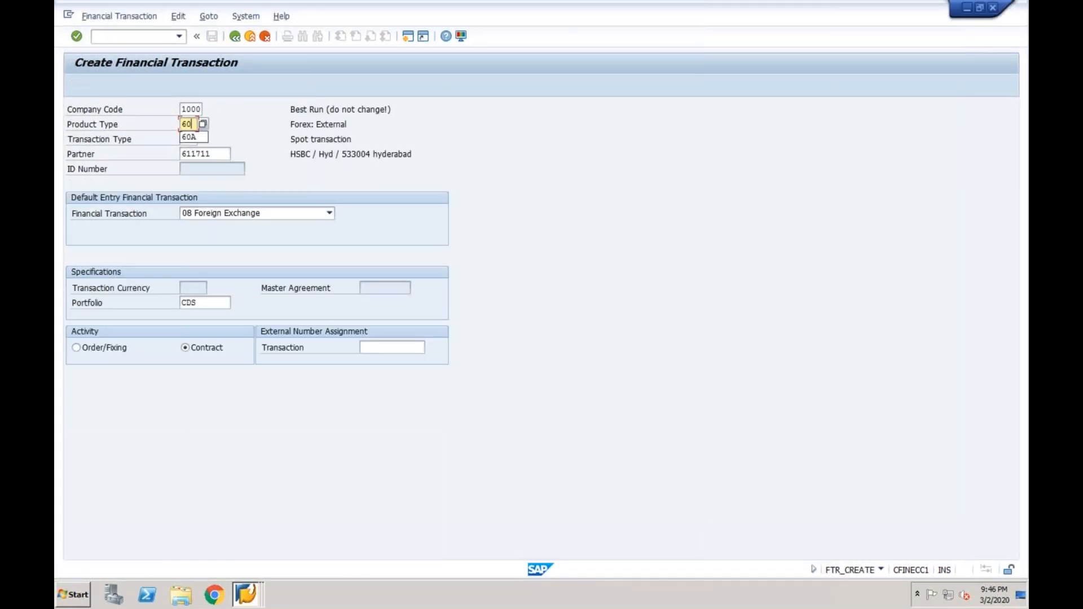
{"action": "key", "text": "BackSpace"}
{"action": "key", "text": "BackSpace"}
{"action": "type", "text": "fda"}
{"action": "key", "text": "Tab"}
{"action": "type", "text": "100"}
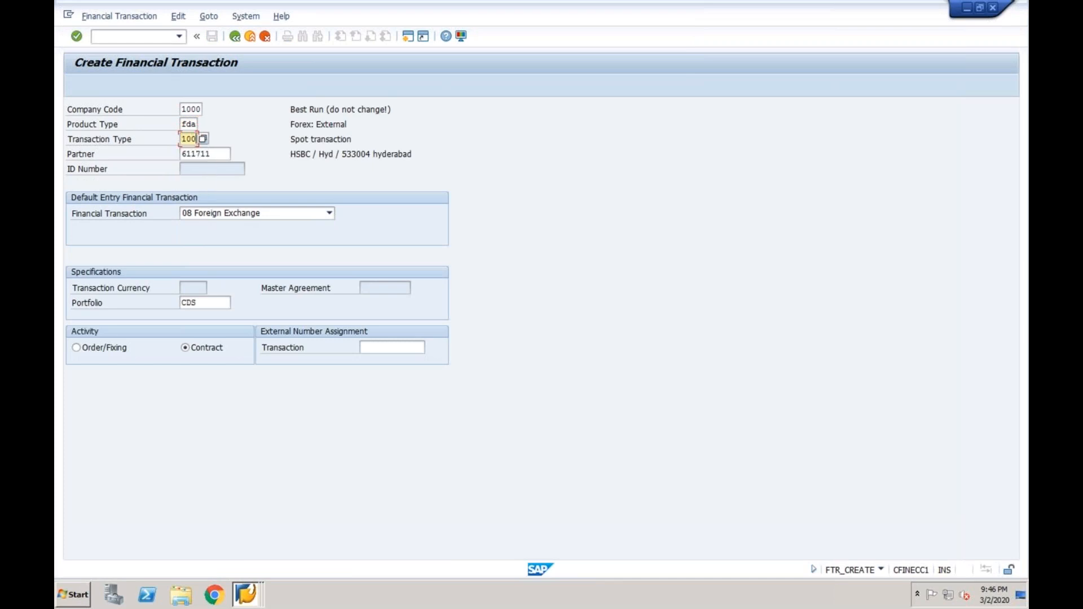
{"action": "key", "text": "Return"}
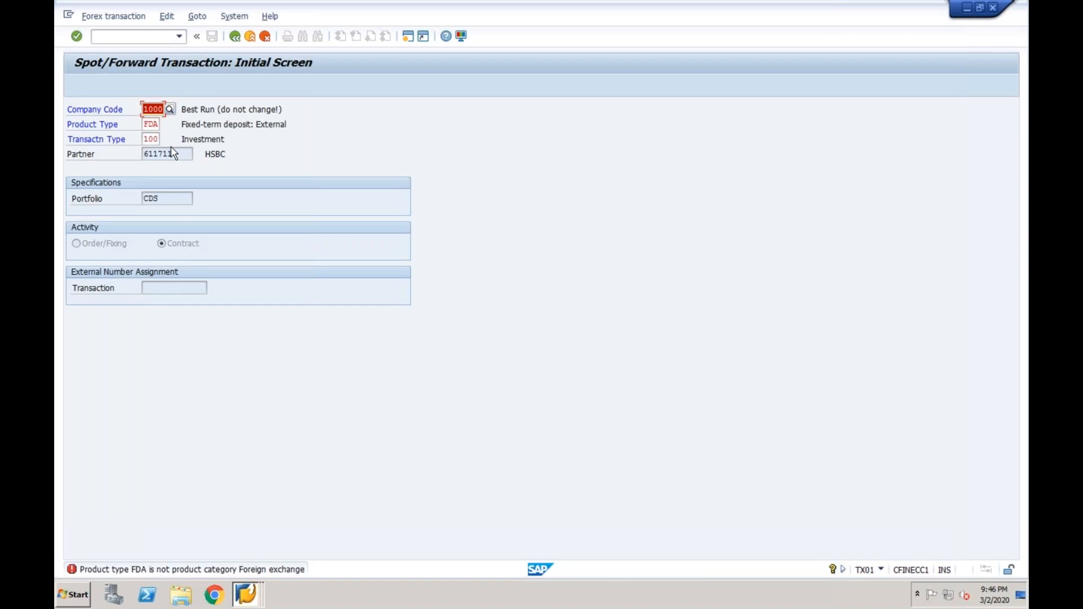
Choose financial transaction category 02 Fixed-Term Deposit and continue to deal entry
{"action": "left_click", "coordinate": [250, 36]}
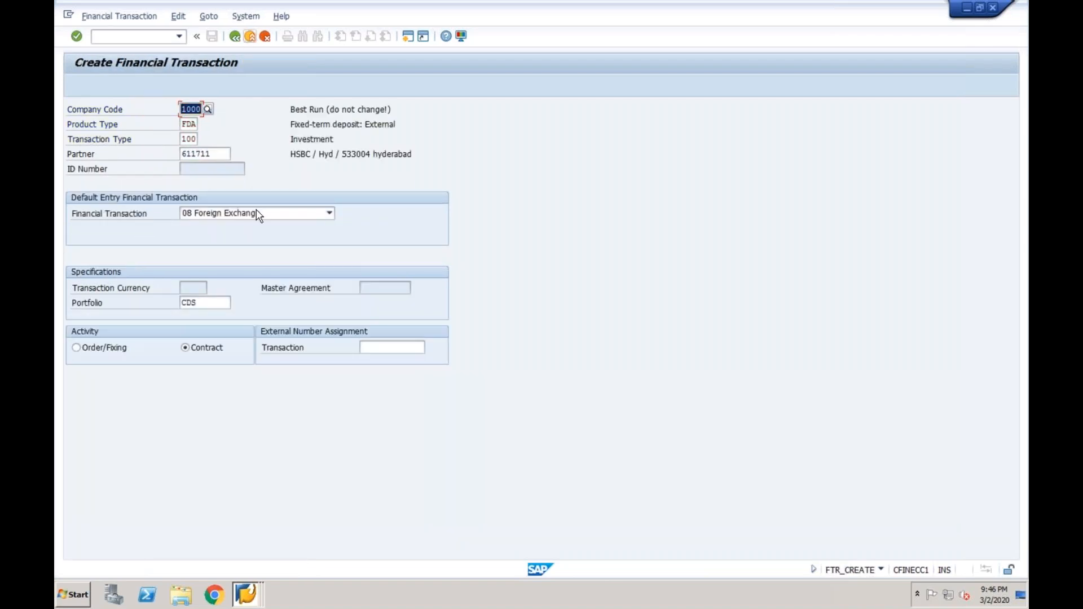
{"action": "left_click", "coordinate": [258, 214]}
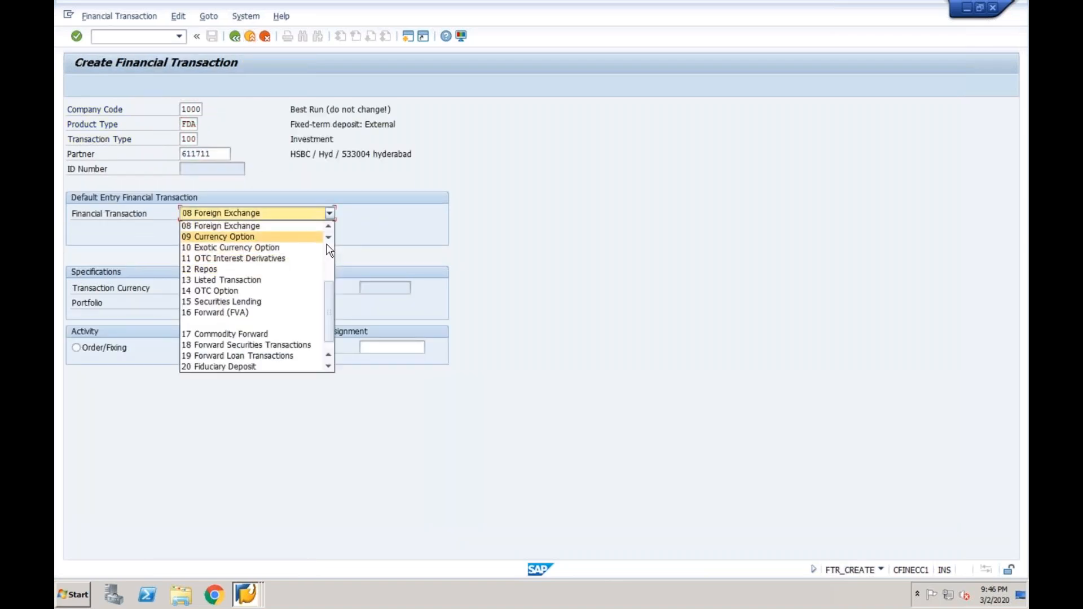
{"action": "scroll", "coordinate": [330, 260], "scroll_direction": "up", "scroll_amount": 3}
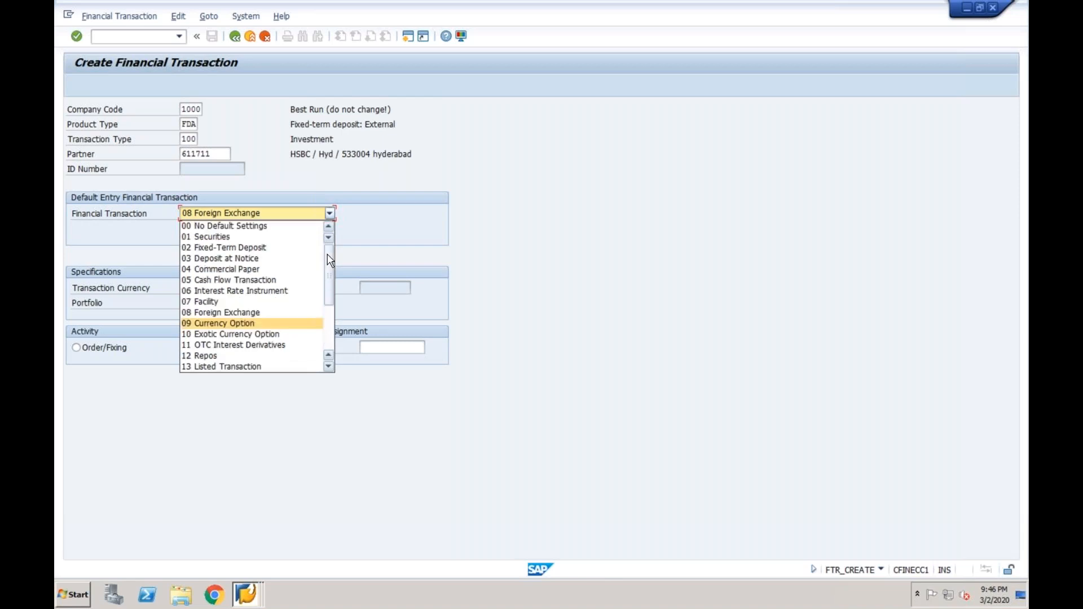
{"action": "left_click", "coordinate": [275, 250]}
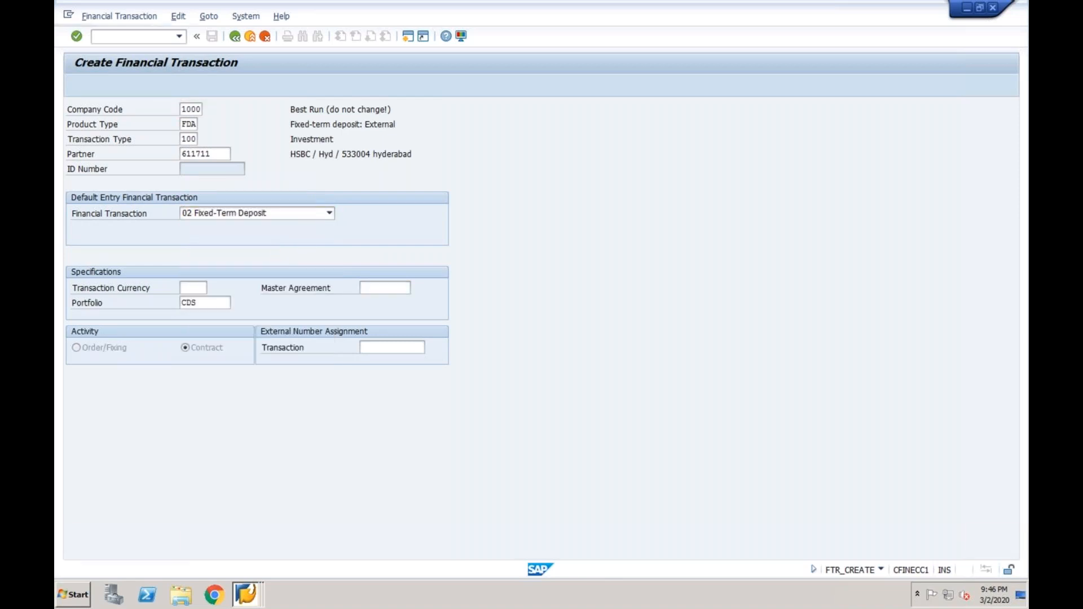
{"action": "key", "text": "Return"}
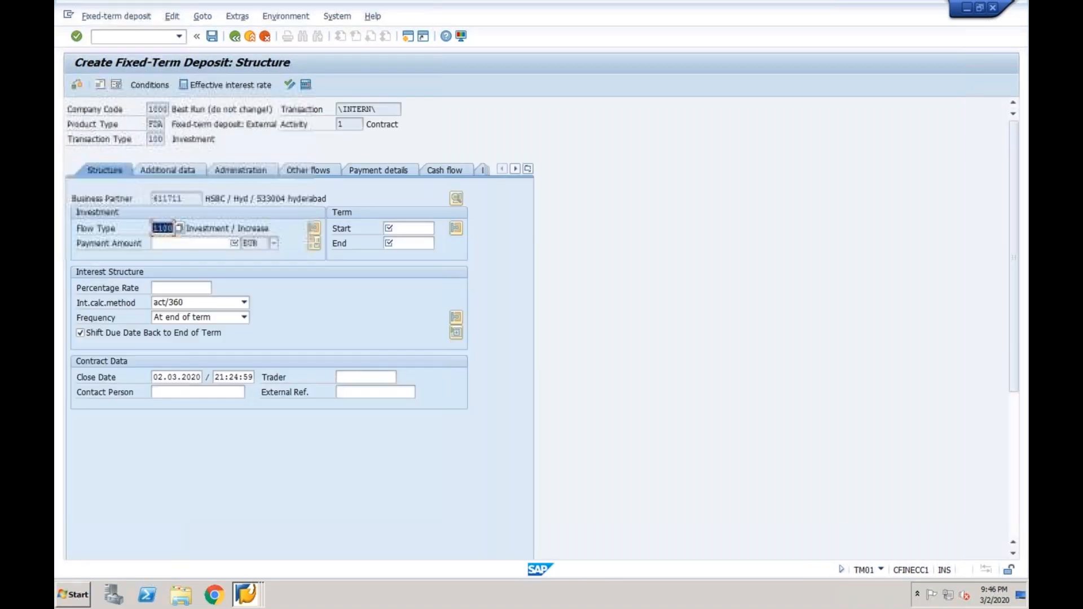
Enter payment amount 10000 with term from 1.4.2020 to 31.3.2021
{"action": "left_click", "coordinate": [220, 243]}
{"action": "type", "text": "1"}
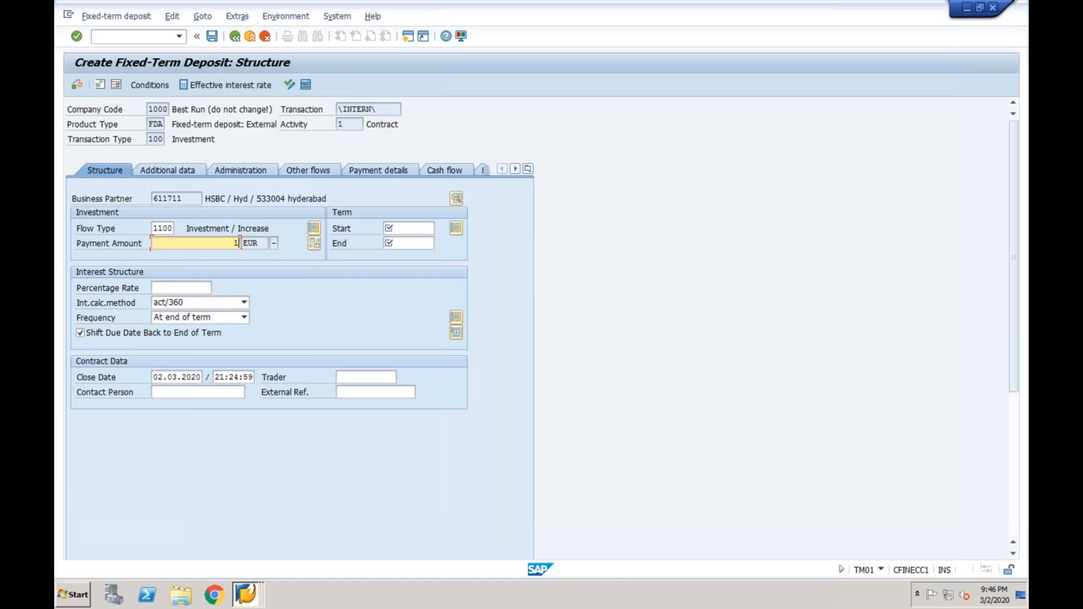
{"action": "type", "text": "0000"}
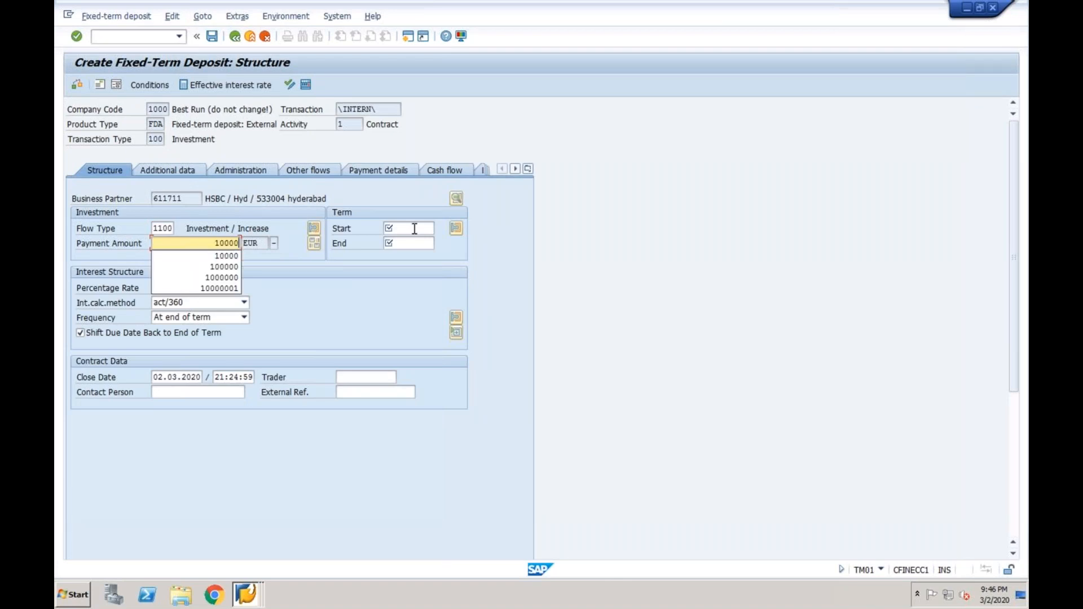
{"action": "left_click", "coordinate": [414, 229]}
{"action": "type", "text": "1"}
{"action": "left_click", "coordinate": [405, 241]}
{"action": "key", "text": "Tab"}
{"action": "type", "text": "31"}
{"action": "left_click", "coordinate": [406, 257]}
Set the percentage rate to 12 and the close date to 1.4.2020
{"action": "left_click", "coordinate": [164, 286]}
{"action": "type", "text": "12"}
{"action": "left_click", "coordinate": [201, 377]}
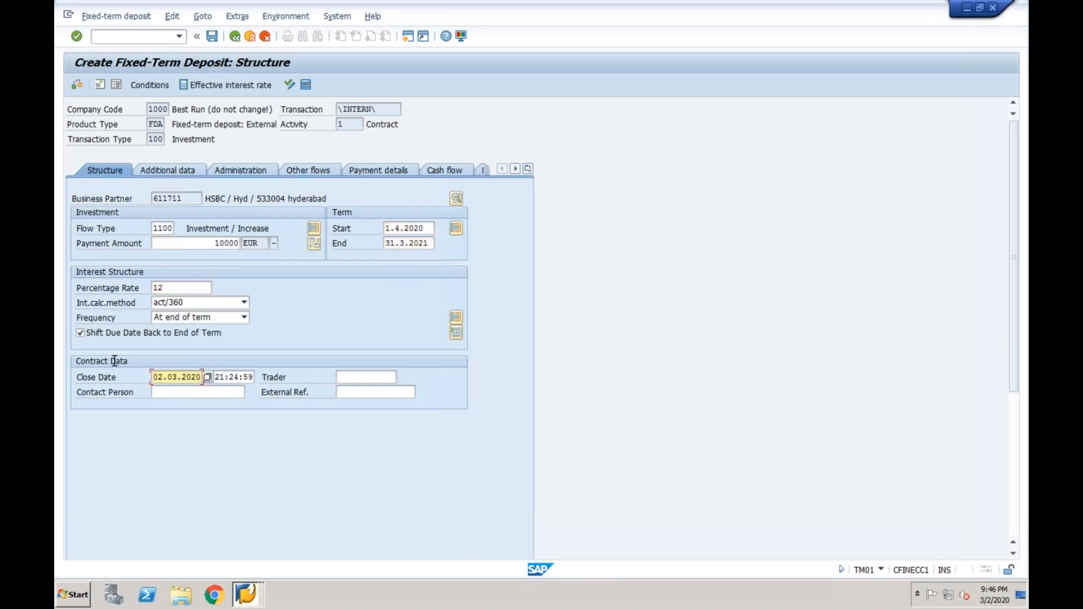
{"action": "key", "text": "BackSpace"}
{"action": "key", "text": "BackSpace"}
{"action": "key", "text": "BackSpace"}
{"action": "key", "text": "BackSpace"}
{"action": "key", "text": "BackSpace"}
{"action": "key", "text": "BackSpace"}
{"action": "key", "text": "BackSpace"}
{"action": "key", "text": "BackSpace"}
{"action": "key", "text": "BackSpace"}
{"action": "key", "text": "BackSpace"}
{"action": "type", "text": "1"}
{"action": "left_click", "coordinate": [192, 391]}
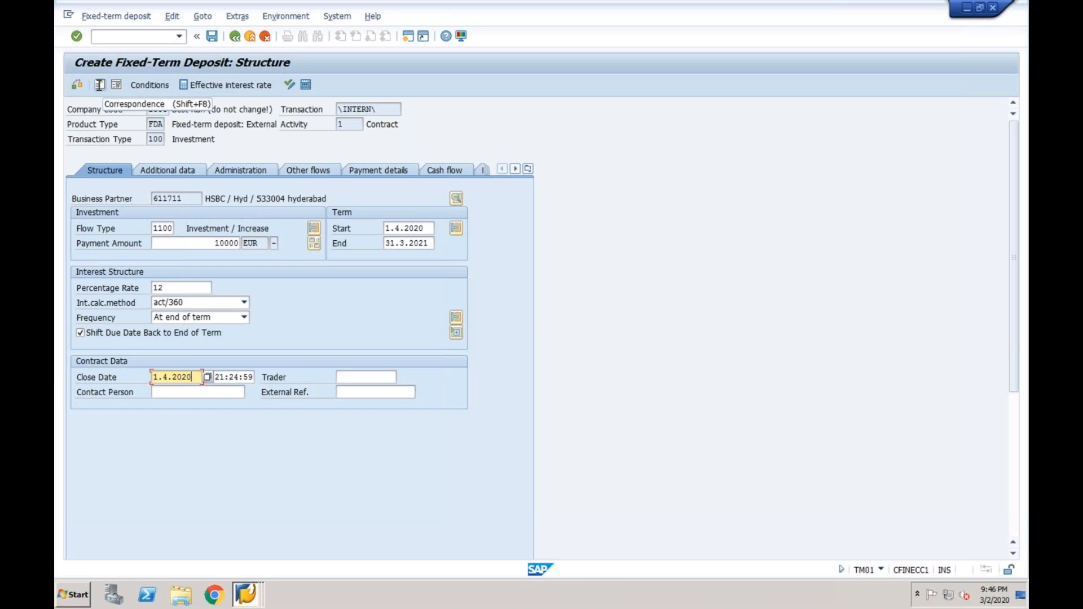
Review the deposit's correspondence, then return to the IMG tree and collapse Correspondence Activities
{"action": "left_click", "coordinate": [99, 84]}
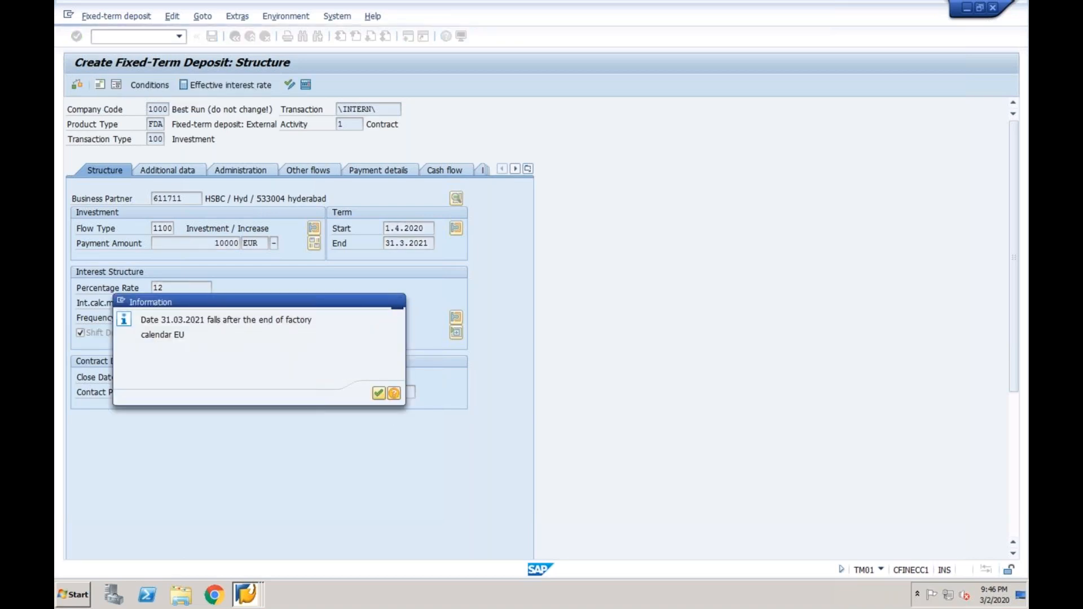
{"action": "key", "text": "Return"}
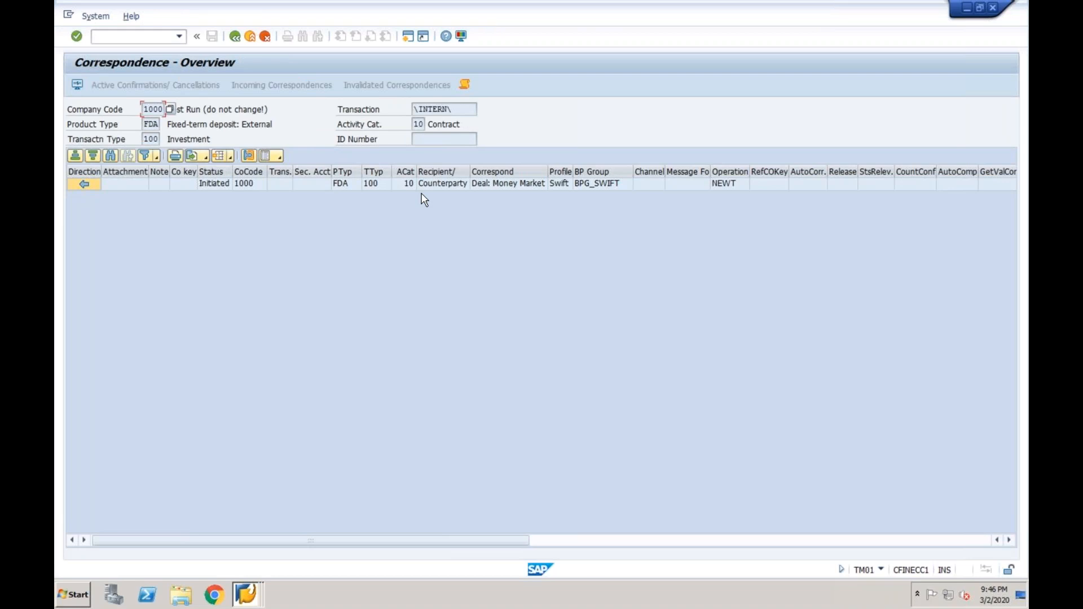
{"action": "left_click", "coordinate": [245, 594]}
{"action": "left_click", "coordinate": [244, 547]}
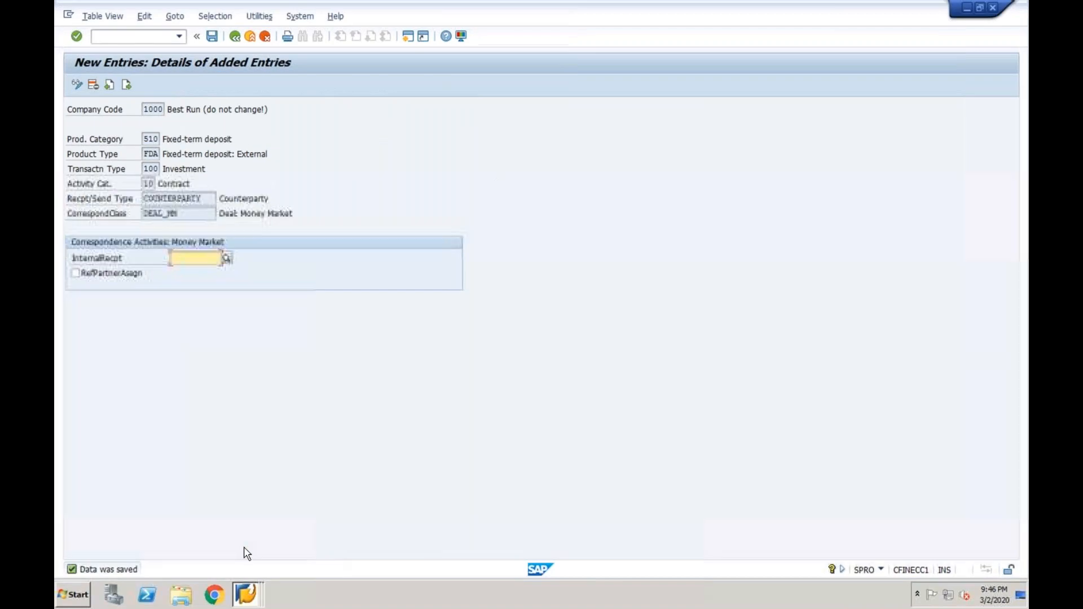
{"action": "left_click", "coordinate": [234, 37]}
{"action": "left_click", "coordinate": [235, 37]}
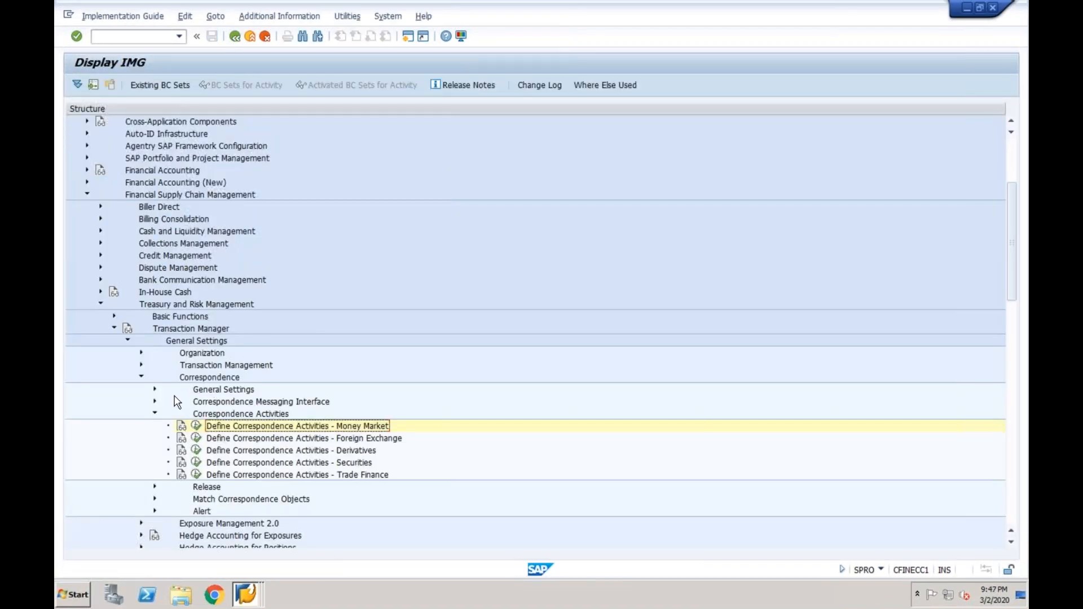
{"action": "left_click", "coordinate": [154, 415]}
Collapse Correspondence and briefly inspect Payment Management's Payment Requests activities
{"action": "left_click", "coordinate": [140, 377]}
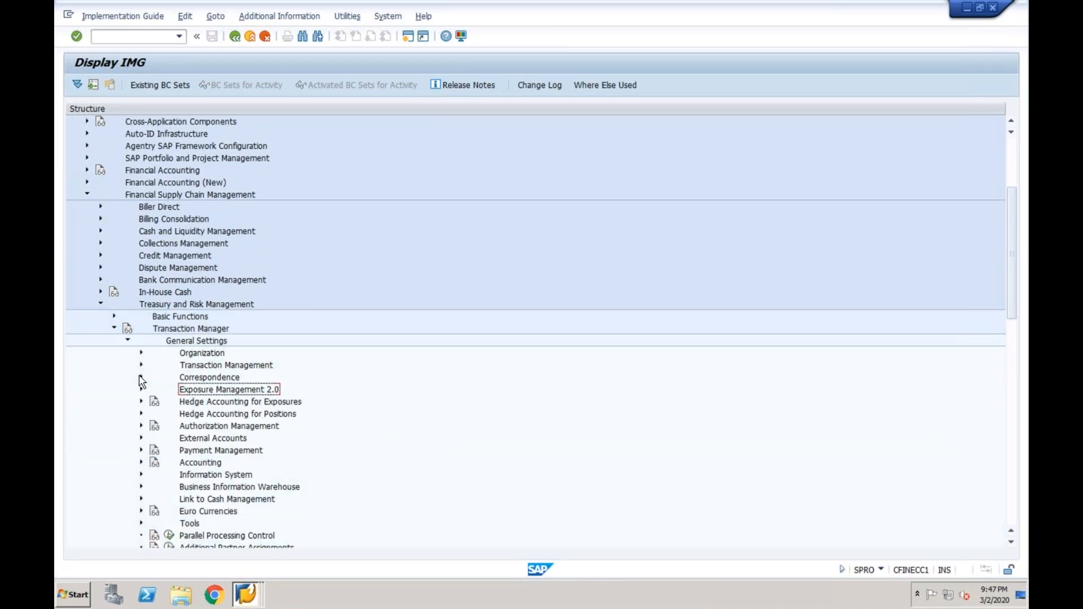
{"action": "left_click", "coordinate": [190, 454]}
{"action": "key", "text": "shift+Down"}
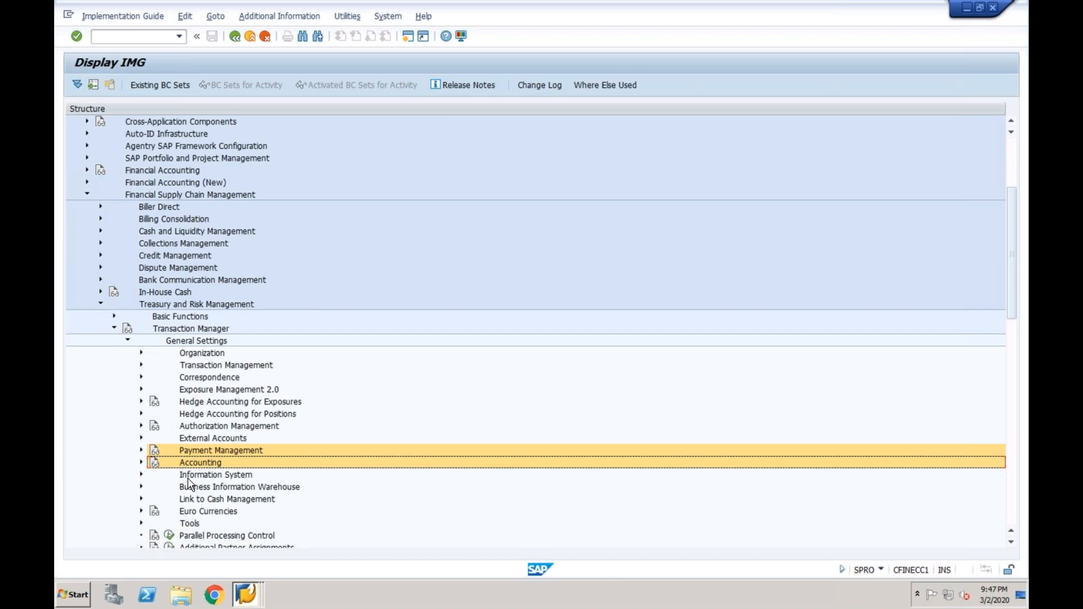
{"action": "left_click", "coordinate": [141, 450]}
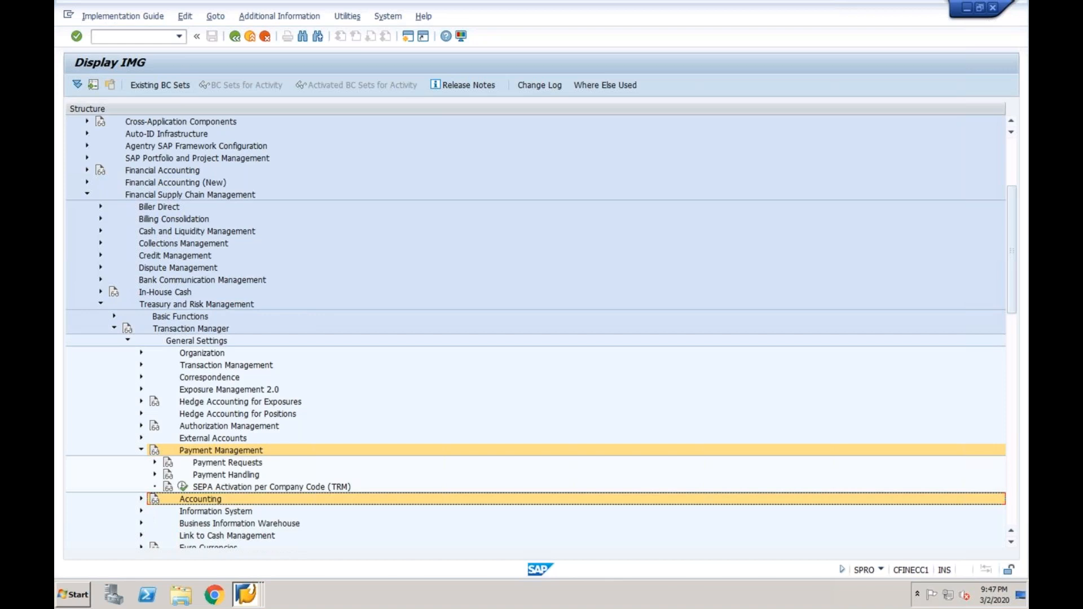
{"action": "left_click", "coordinate": [156, 464]}
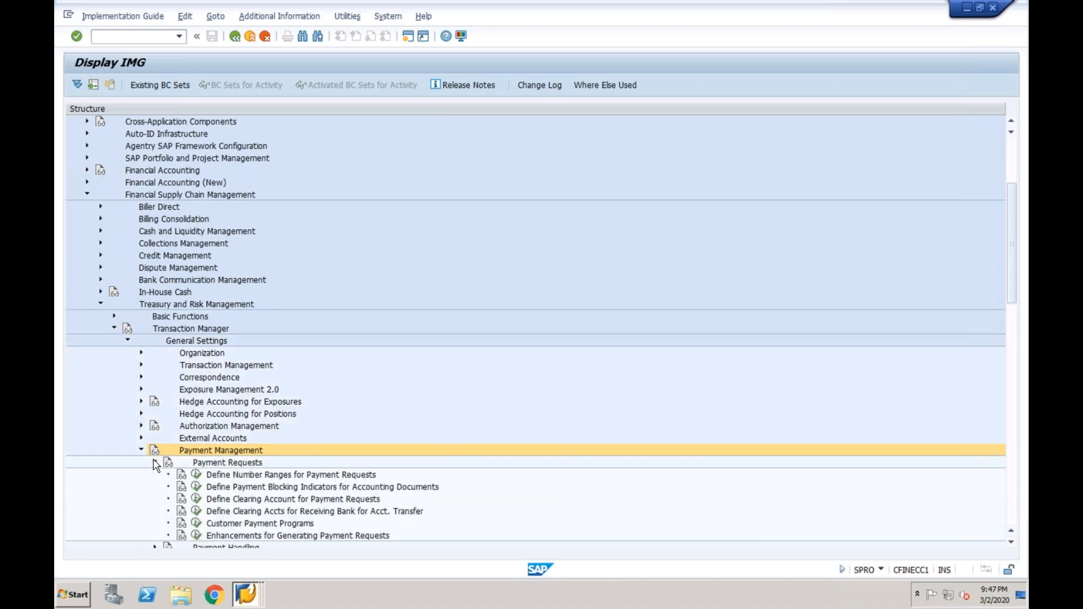
{"action": "left_click", "coordinate": [227, 500]}
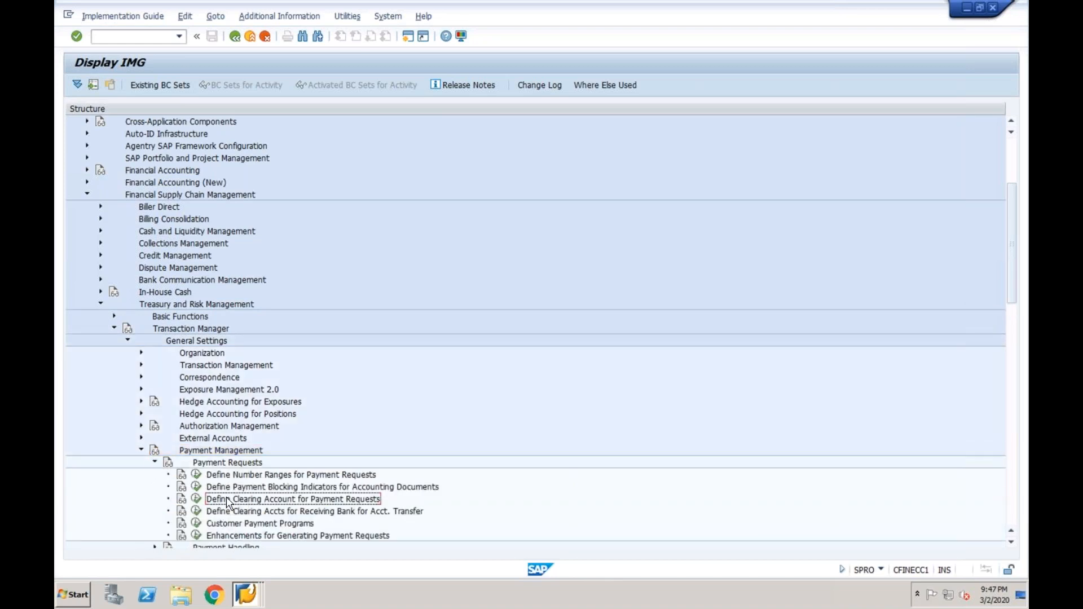
{"action": "left_click", "coordinate": [154, 463]}
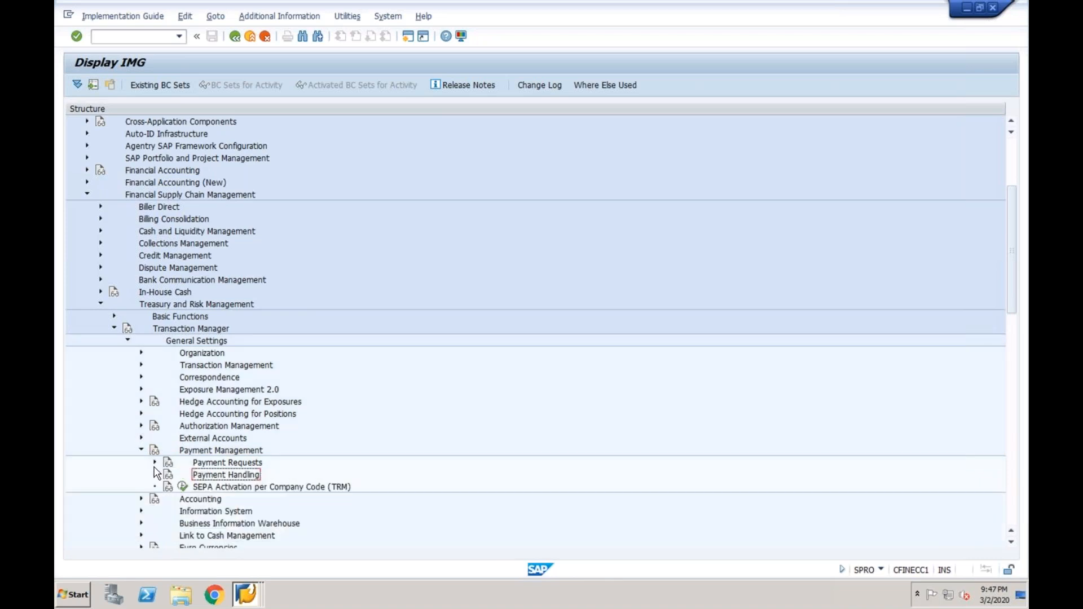
{"action": "left_click", "coordinate": [142, 451]}
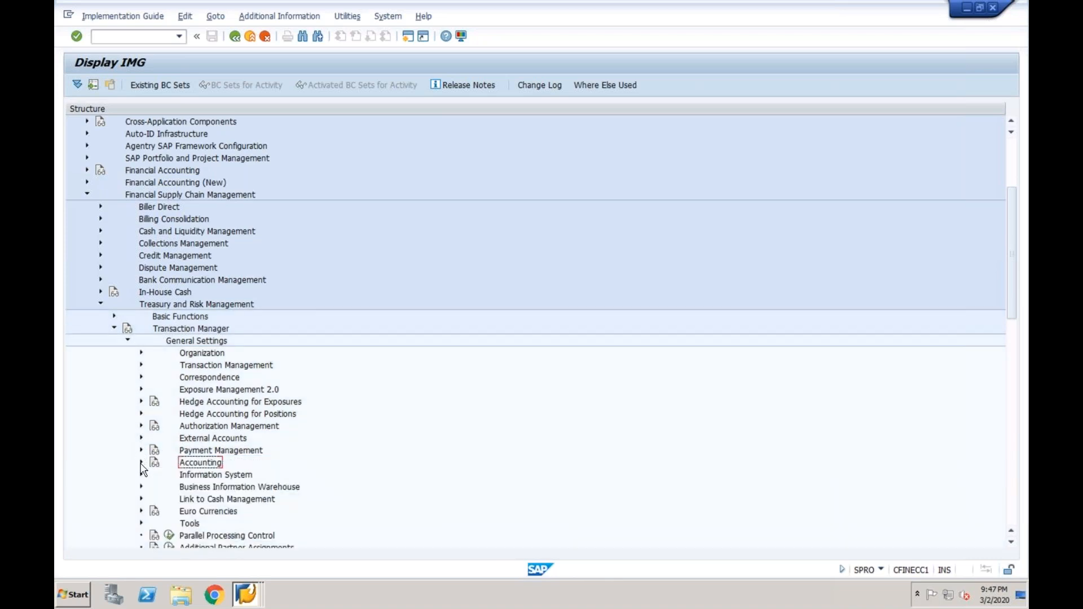
Expand Accounting down to Link to Other Accounting Components
{"action": "left_click", "coordinate": [141, 462]}
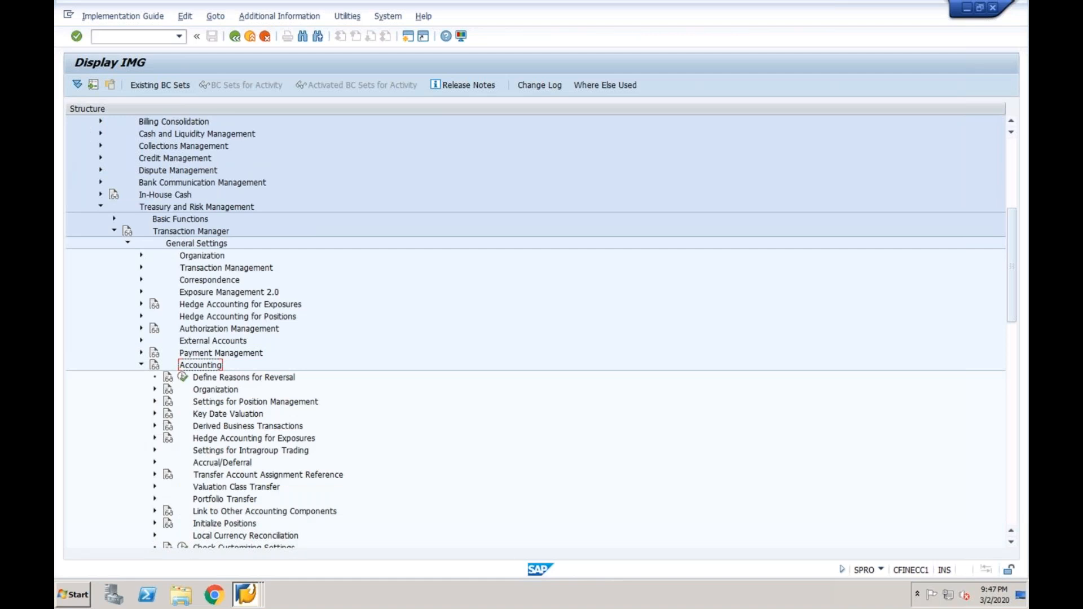
{"action": "left_click", "coordinate": [214, 392]}
{"action": "left_click", "coordinate": [212, 511]}
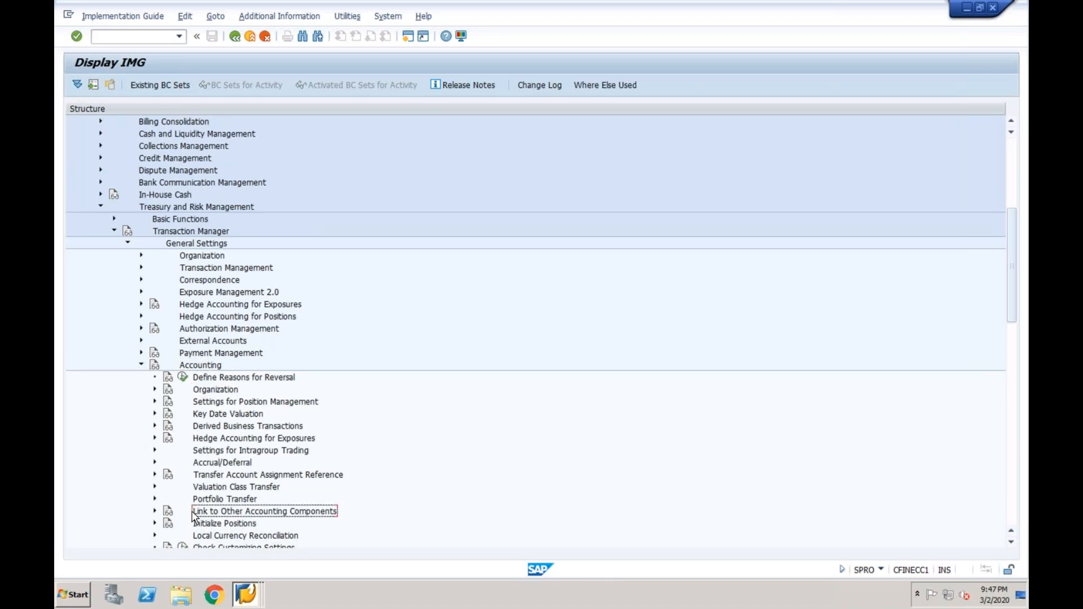
{"action": "left_click", "coordinate": [155, 512]}
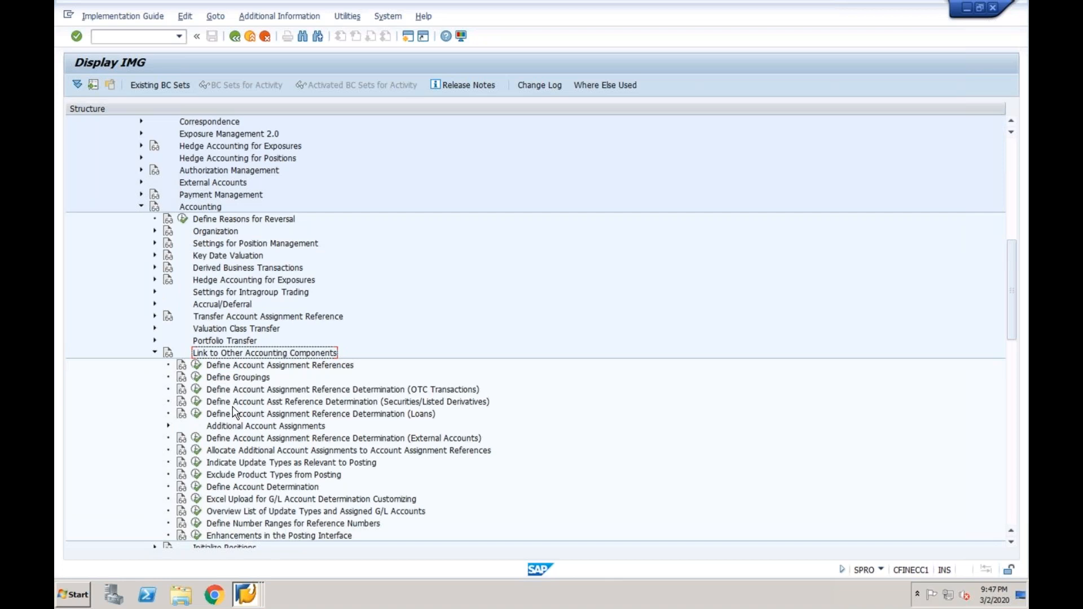
Open Define Account Determination for chart of accounts INT after 1000 is rejected
{"action": "left_click", "coordinate": [198, 488]}
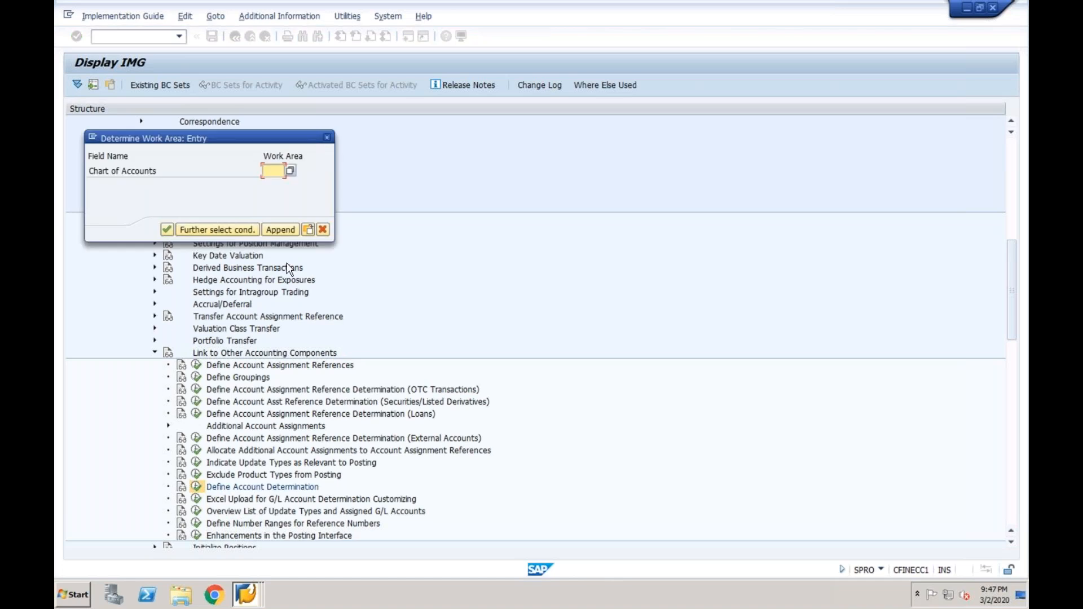
{"action": "type", "text": "1000"}
{"action": "key", "text": "Return"}
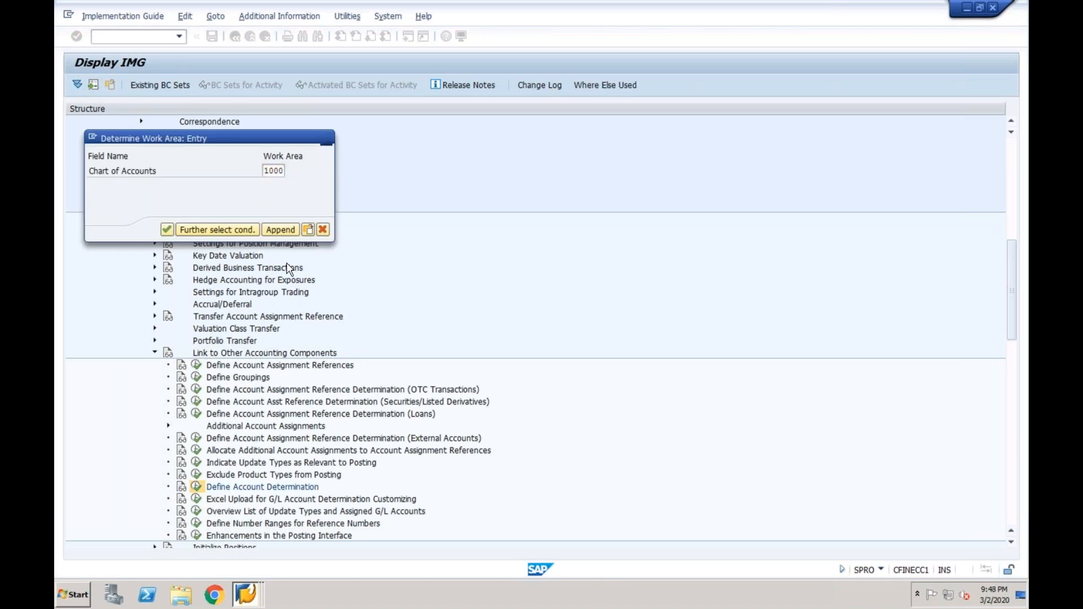
{"action": "key", "text": "Return"}
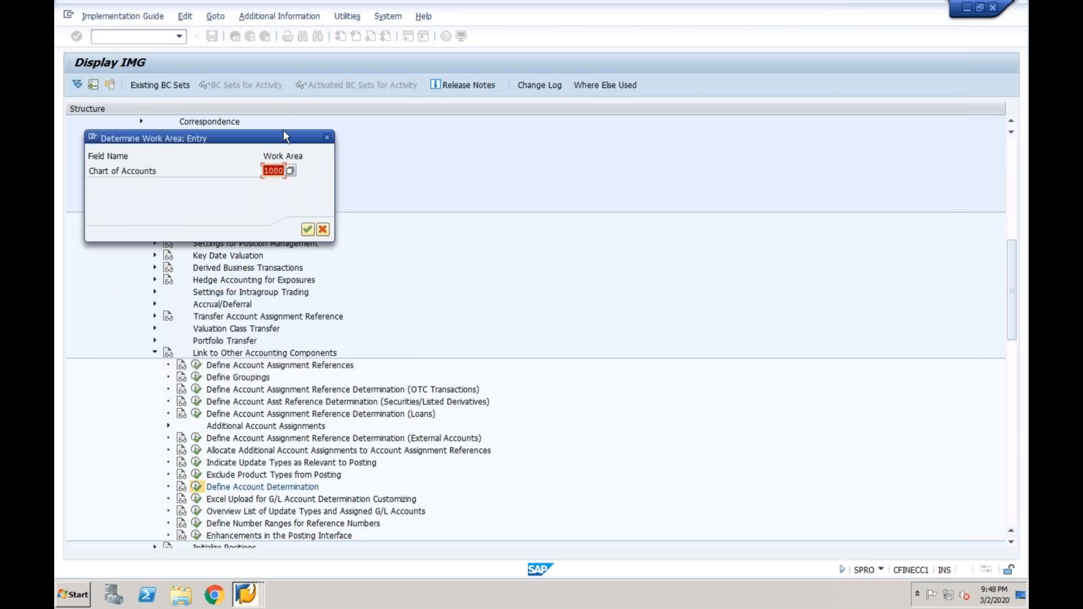
{"action": "type", "text": "int"}
{"action": "key", "text": "Return"}
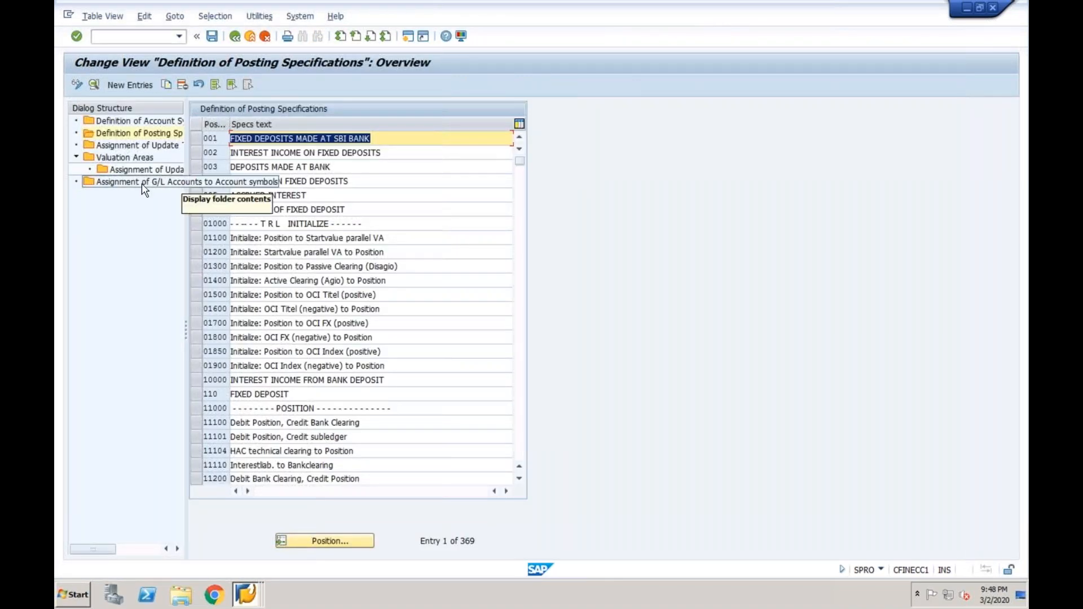
Review the G/L account assignments to account symbols, then return to SAP Easy Access
{"action": "double_click", "coordinate": [143, 184]}
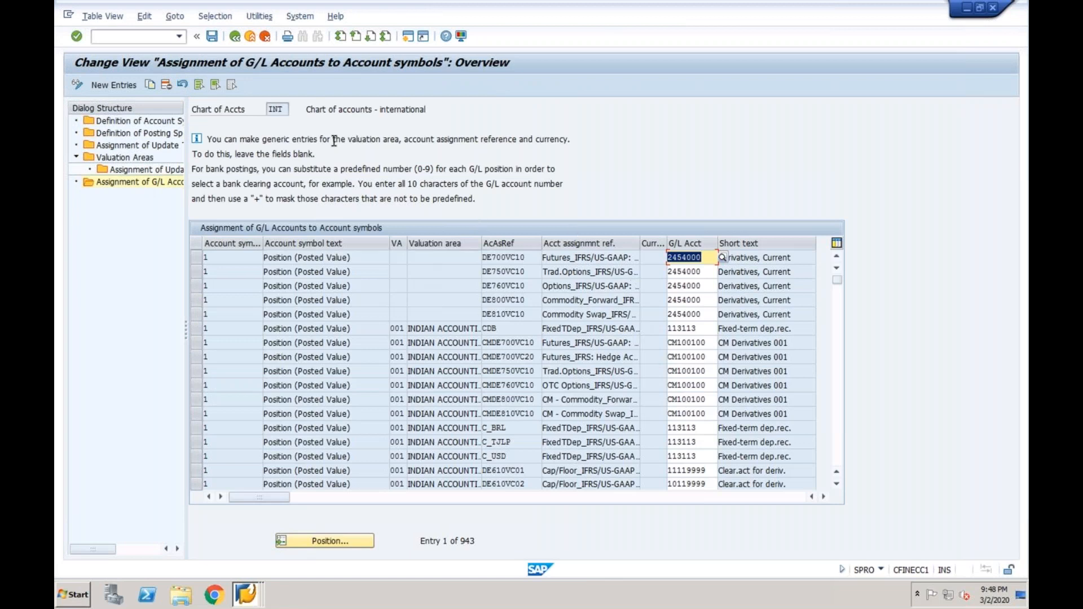
{"action": "left_click", "coordinate": [235, 37]}
{"action": "left_click", "coordinate": [235, 36]}
{"action": "left_click", "coordinate": [234, 37]}
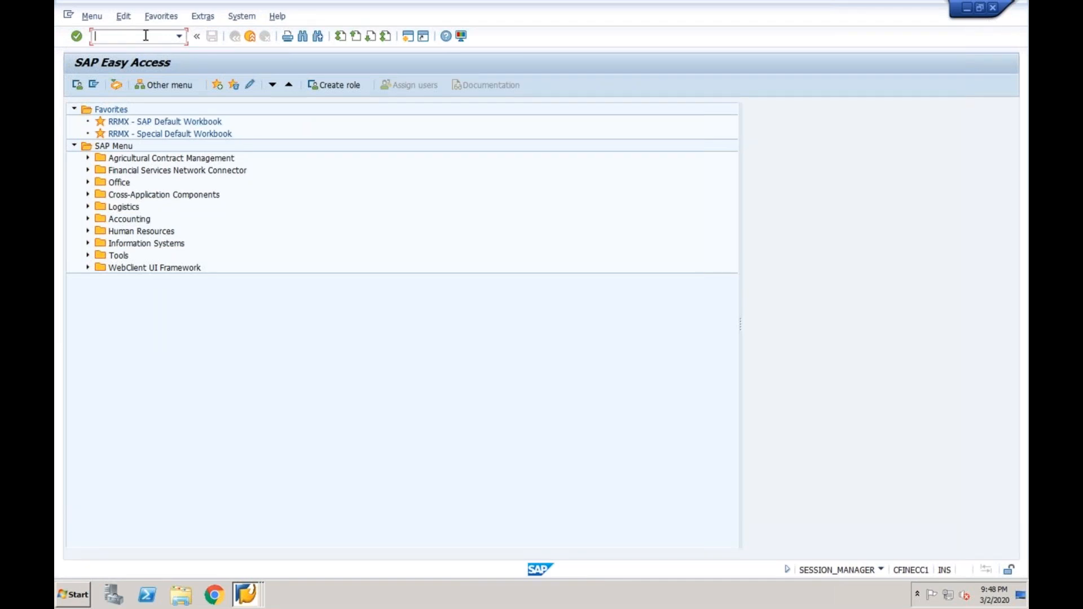
Open the Money Market structure with HER1 and run the Account Determination Check
{"action": "type", "text": "her1"}
{"action": "key", "text": "Return"}
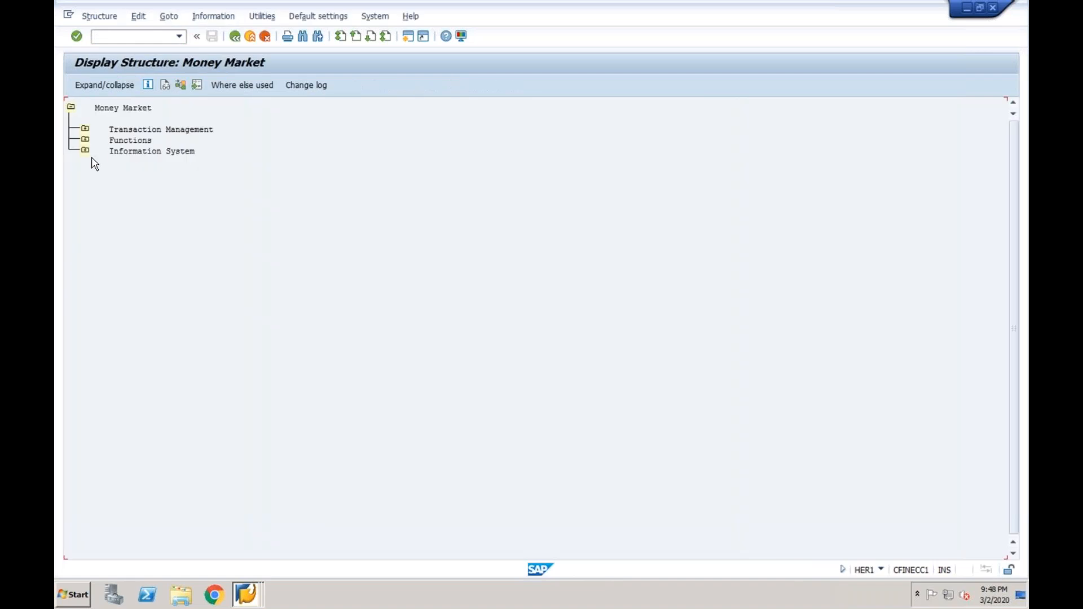
{"action": "left_click", "coordinate": [86, 150]}
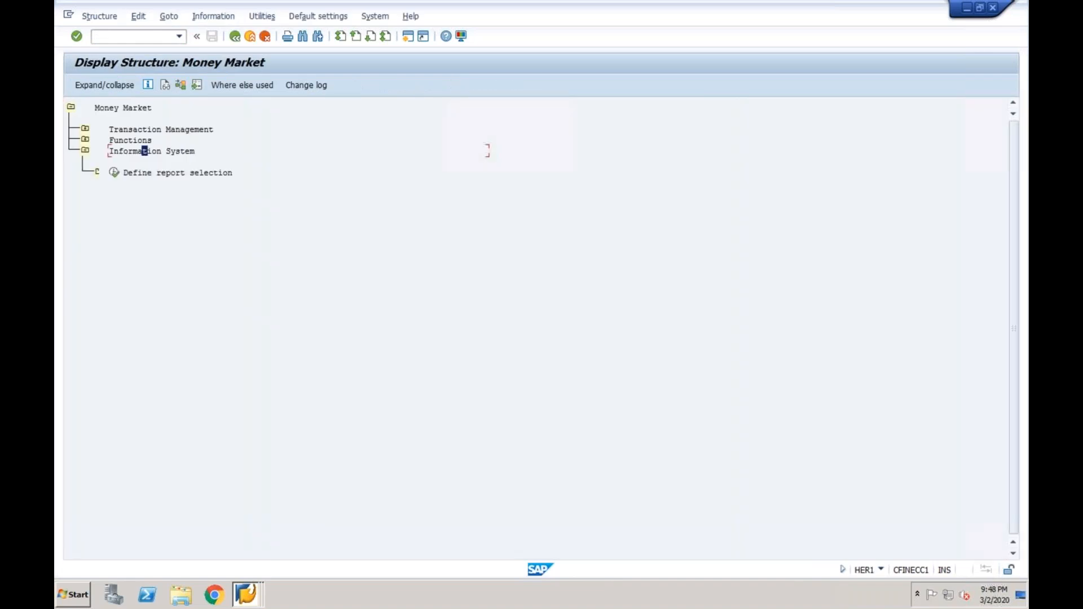
{"action": "left_click", "coordinate": [85, 140]}
{"action": "left_click", "coordinate": [100, 172]}
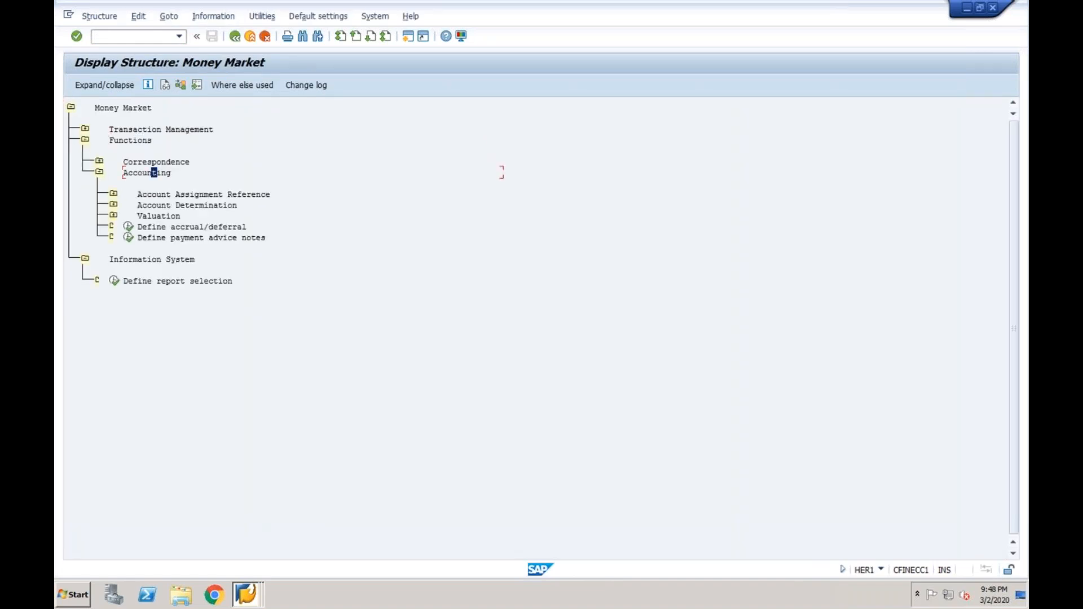
{"action": "left_click", "coordinate": [113, 204]}
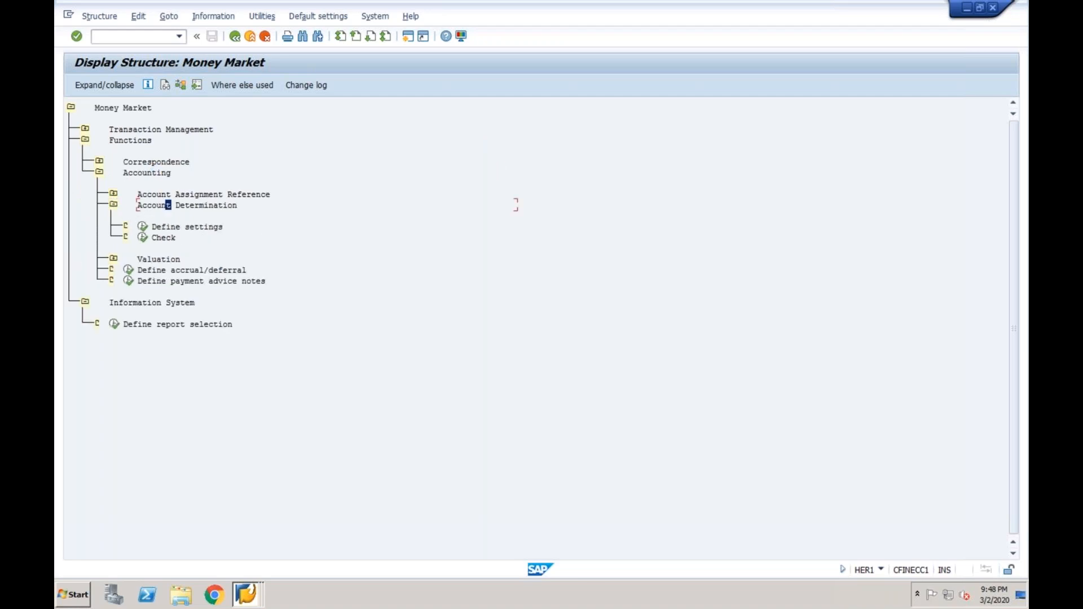
{"action": "left_click", "coordinate": [145, 234]}
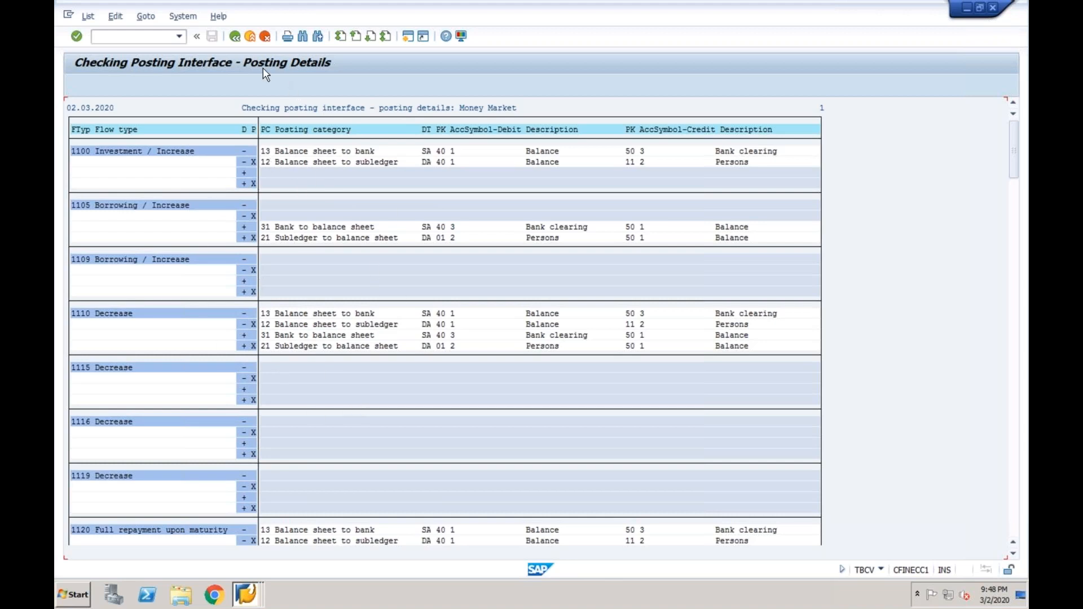
Open the Money Market account determination settings and view chart INT's G/L account assignments
{"action": "left_click", "coordinate": [235, 37]}
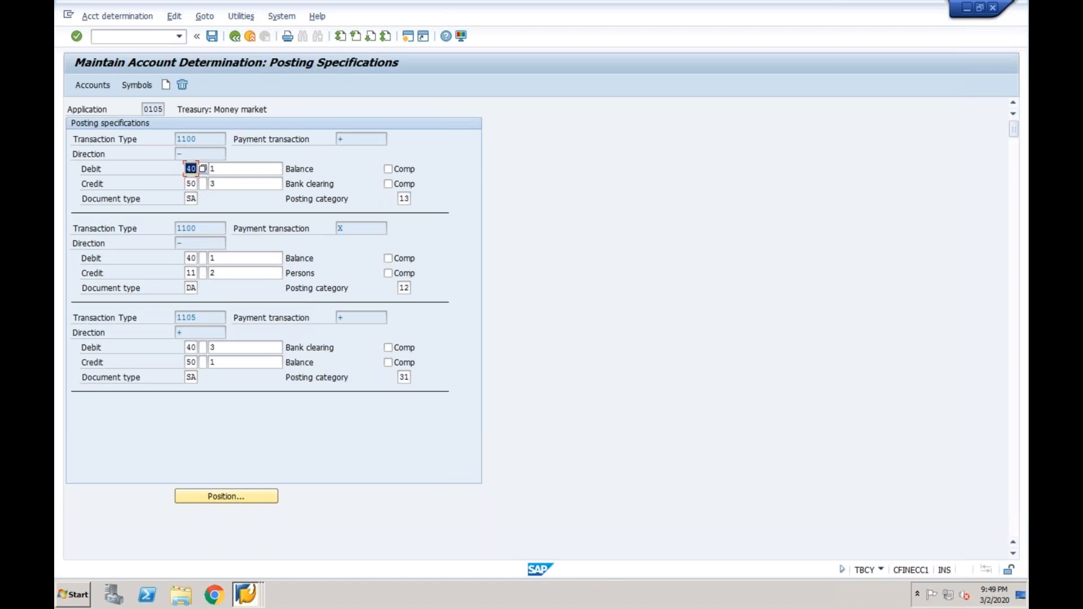
{"action": "left_click", "coordinate": [235, 37]}
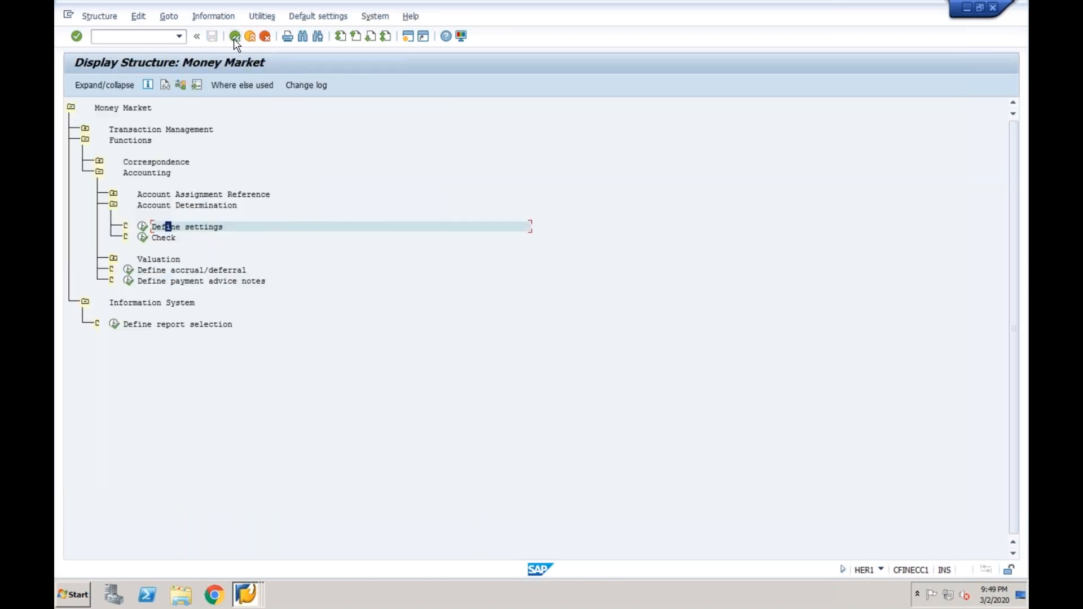
{"action": "left_click", "coordinate": [142, 227]}
{"action": "left_click", "coordinate": [86, 87]}
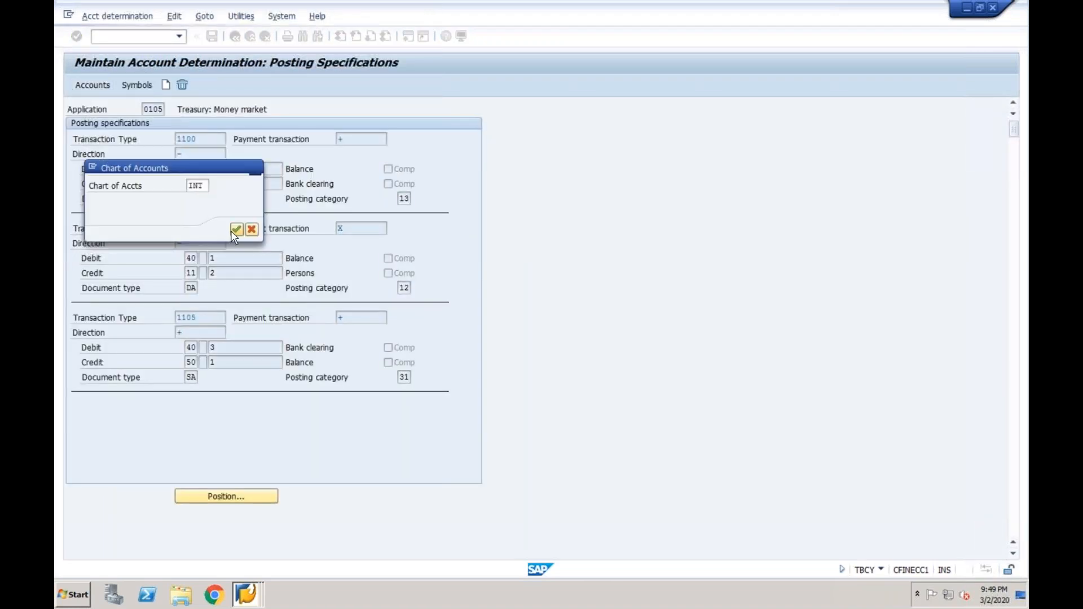
{"action": "left_click", "coordinate": [236, 230]}
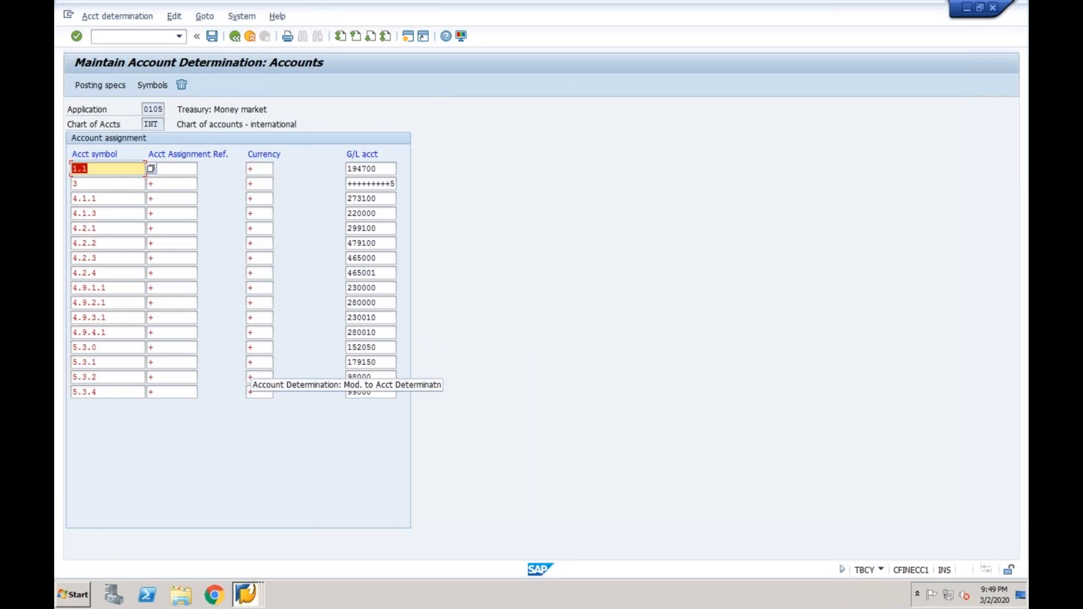
Go back through the Money Market structure to SAP Easy Access
{"action": "left_click", "coordinate": [234, 37]}
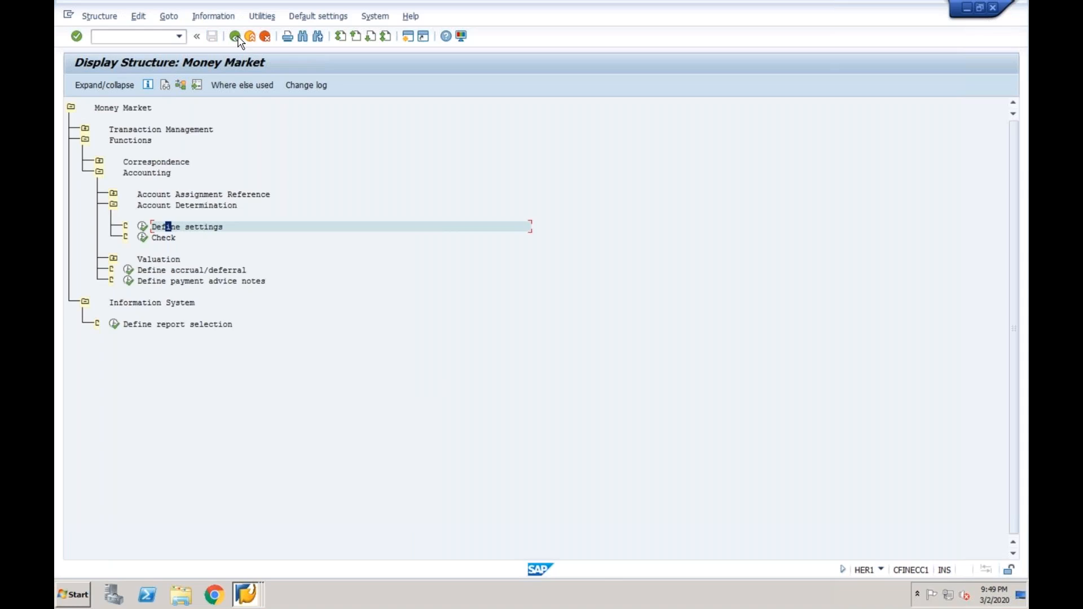
{"action": "left_click", "coordinate": [236, 37]}
{"action": "left_click", "coordinate": [236, 38]}
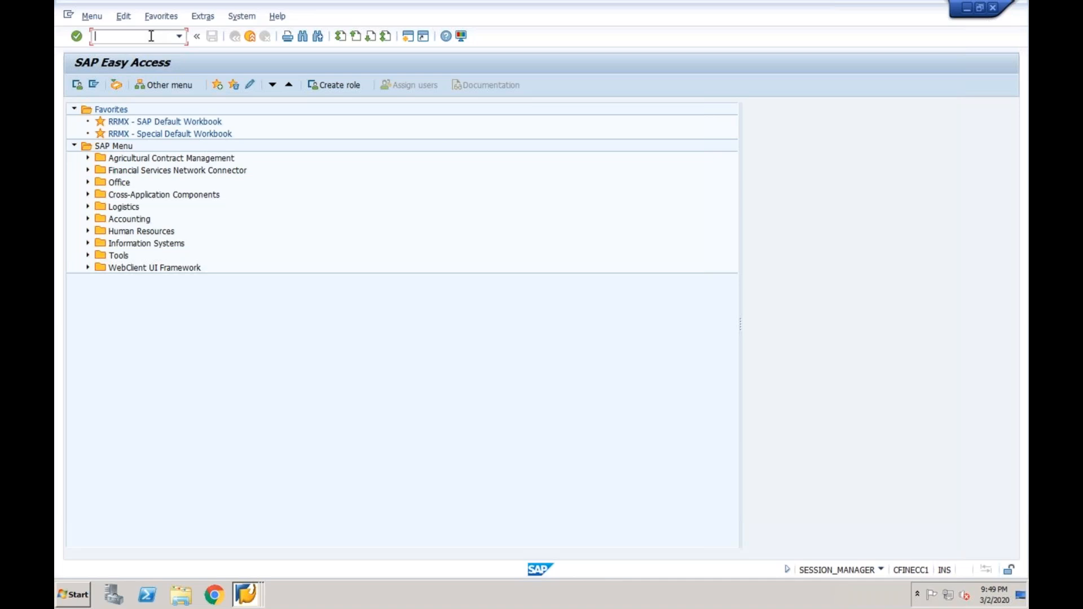
{"action": "type", "text": "spro"}
{"action": "key", "text": "Return"}
{"action": "left_click", "coordinate": [145, 85]}
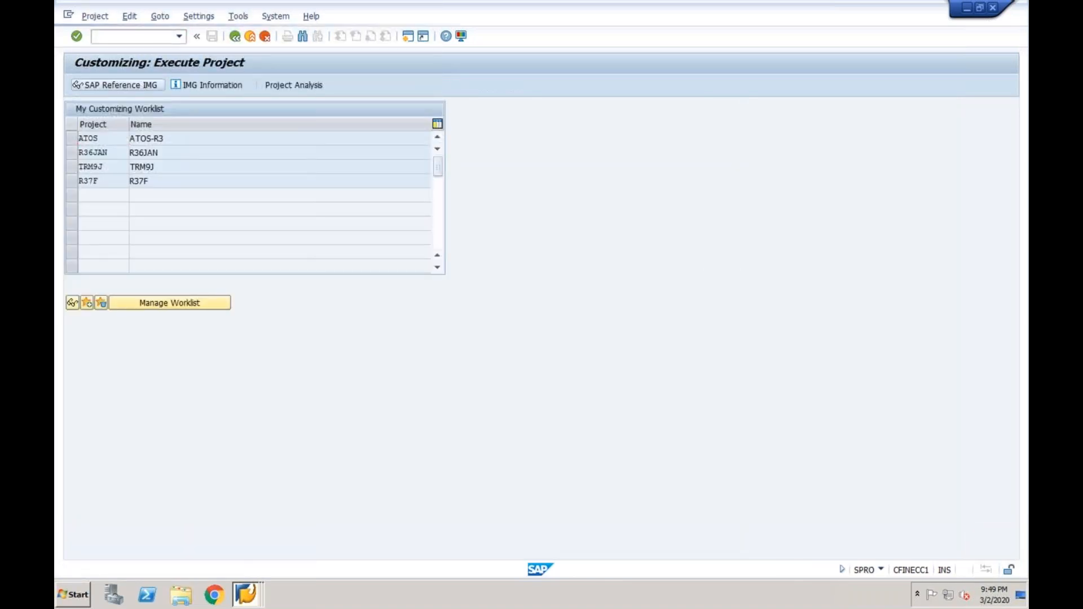
{"action": "left_click", "coordinate": [145, 320]}
{"action": "key", "text": "Down"}
{"action": "key", "text": "Down"}
{"action": "key", "text": "Down"}
{"action": "key", "text": "Up"}
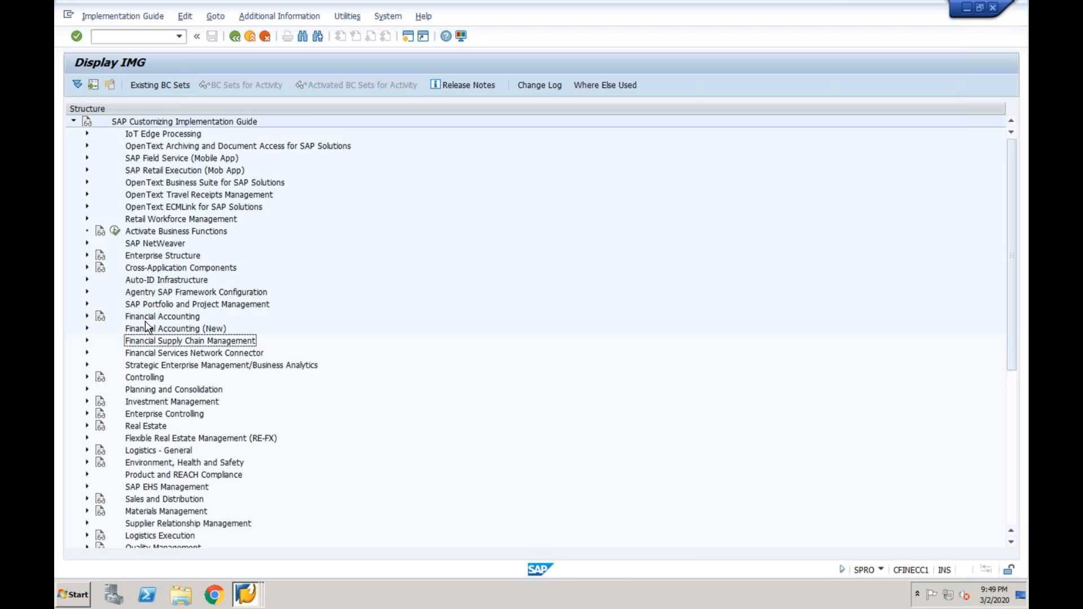
{"action": "key", "text": "Right"}
{"action": "key", "text": "Down"}
{"action": "key", "text": "Down"}
{"action": "key", "text": "Down"}
{"action": "key", "text": "Down"}
{"action": "key", "text": "Down"}
{"action": "key", "text": "Down"}
{"action": "key", "text": "Down"}
{"action": "key", "text": "Down"}
{"action": "key", "text": "Down"}
{"action": "key", "text": "Down"}
{"action": "key", "text": "Down"}
{"action": "key", "text": "Up"}
{"action": "key", "text": "Up"}
{"action": "key", "text": "Right"}
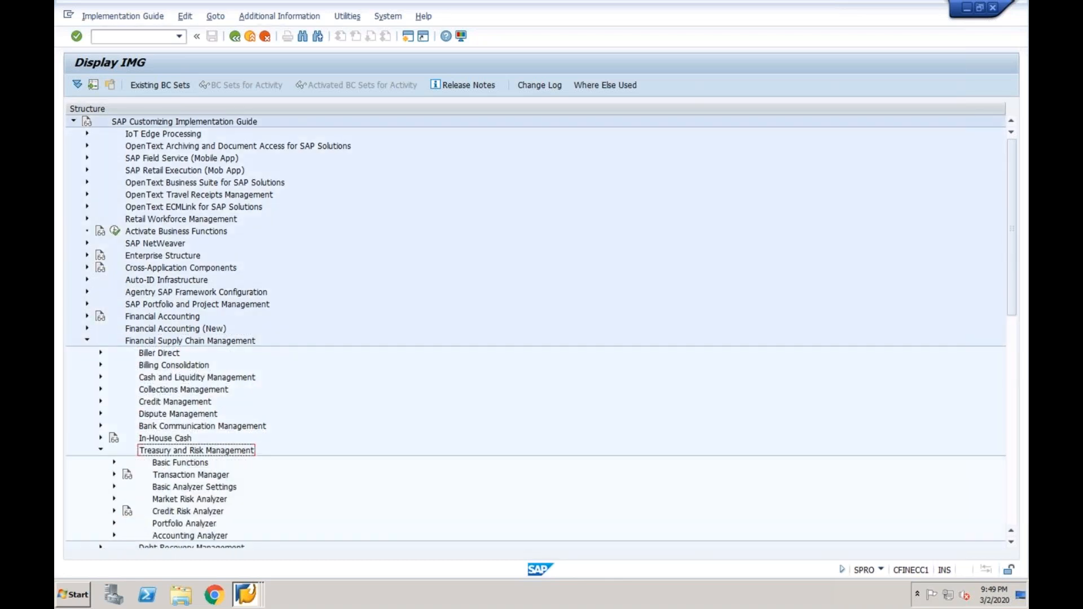
{"action": "key", "text": "Down"}
{"action": "key", "text": "Down"}
{"action": "key", "text": "Right"}
{"action": "key", "text": "Down"}
{"action": "key", "text": "Down"}
{"action": "key", "text": "Right"}
{"action": "key", "text": "Down"}
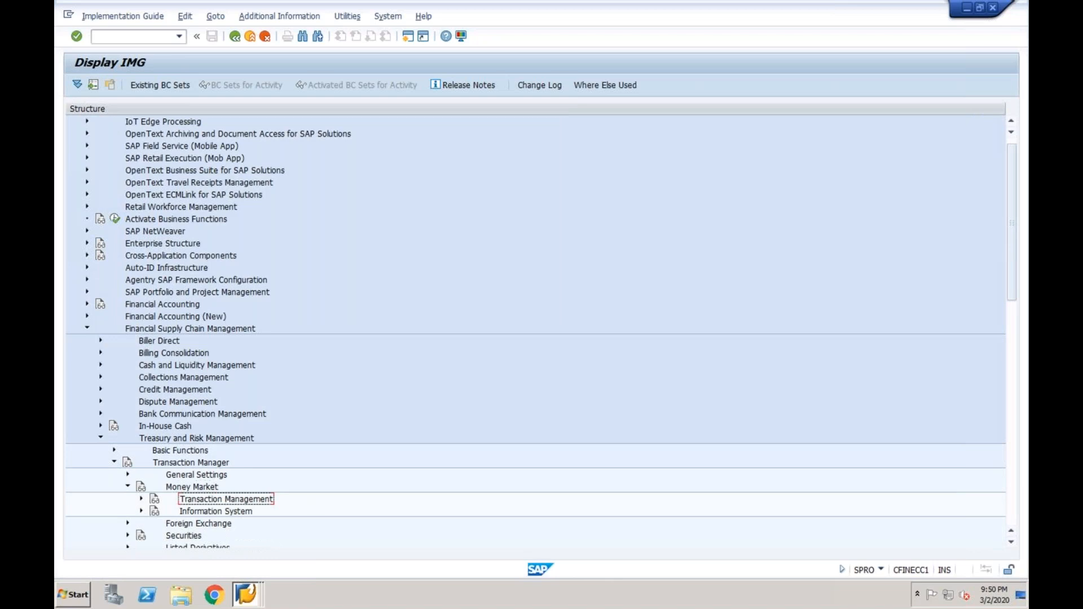
{"action": "key", "text": "Right"}
{"action": "key", "text": "Down"}
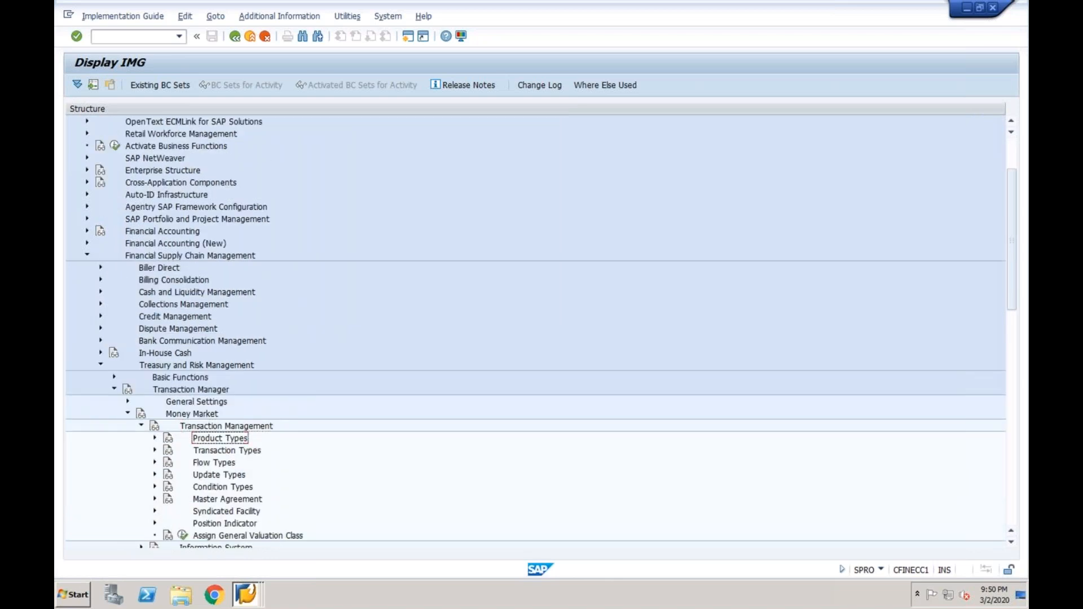
{"action": "key", "text": "shift+Down"}
{"action": "key", "text": "shift+Down"}
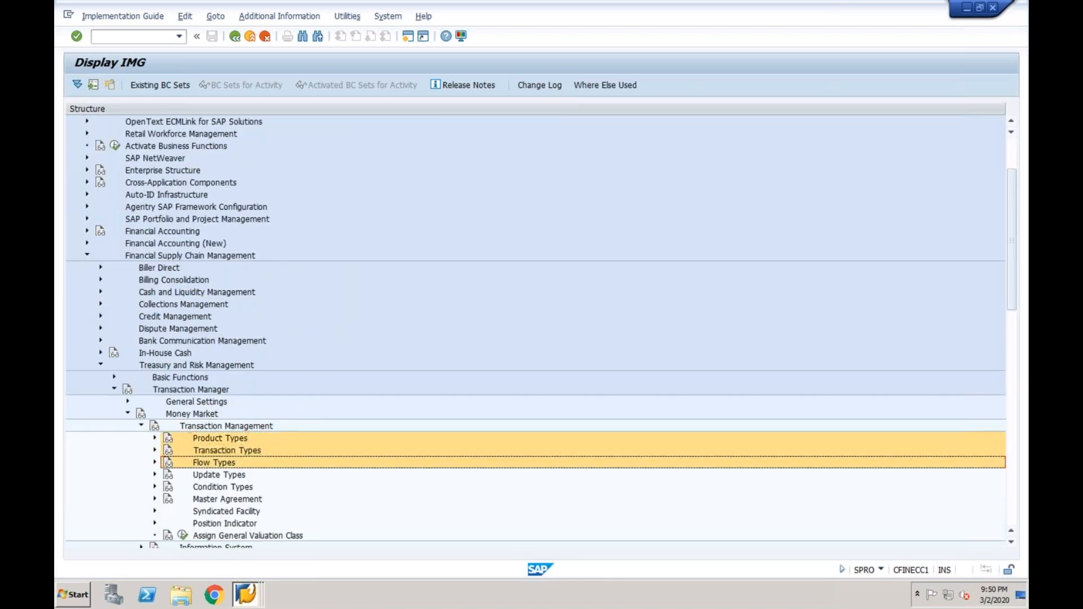
{"action": "key", "text": "Down"}
{"action": "key", "text": "Down"}
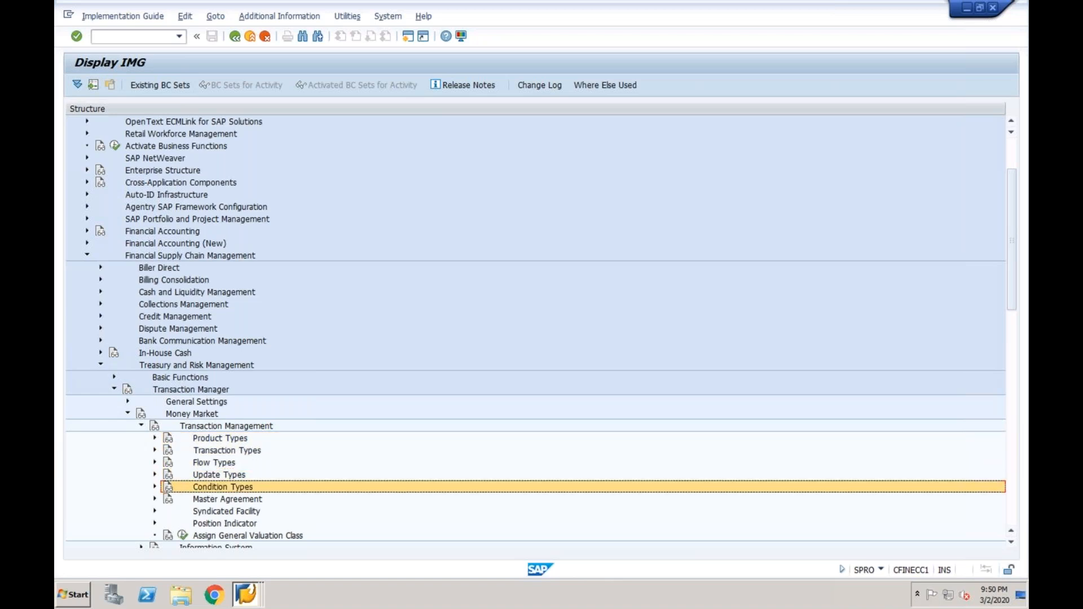
{"action": "key", "text": "Up"}
{"action": "key", "text": "Up"}
{"action": "key", "text": "Up"}
{"action": "key", "text": "Up"}
{"action": "key", "text": "Up"}
{"action": "key", "text": "Up"}
{"action": "key", "text": "Up"}
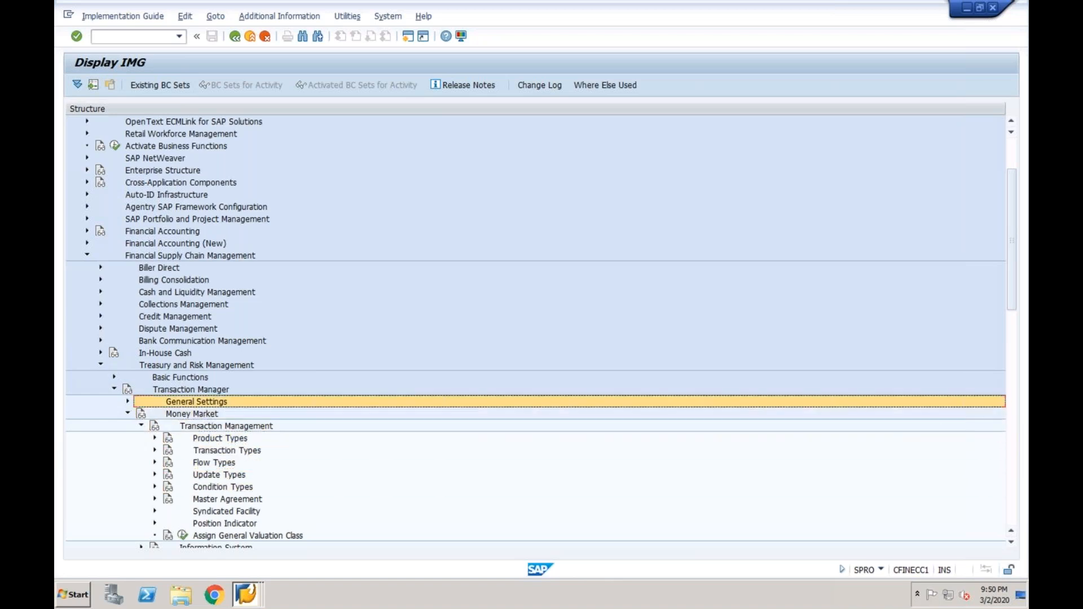
{"action": "key", "text": "Right"}
{"action": "key", "text": "Down"}
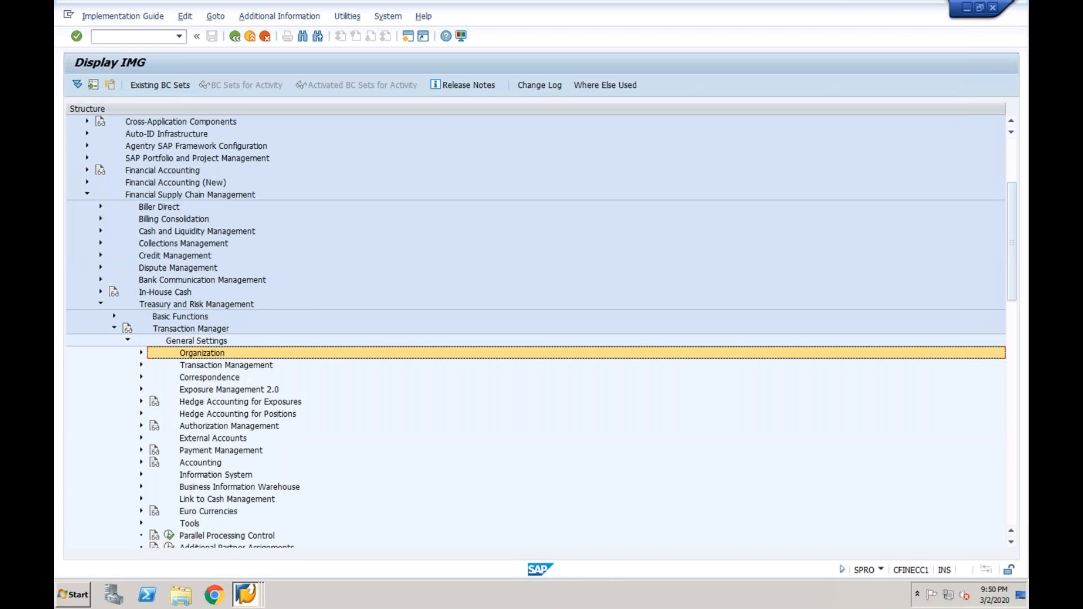
{"action": "key", "text": "Down"}
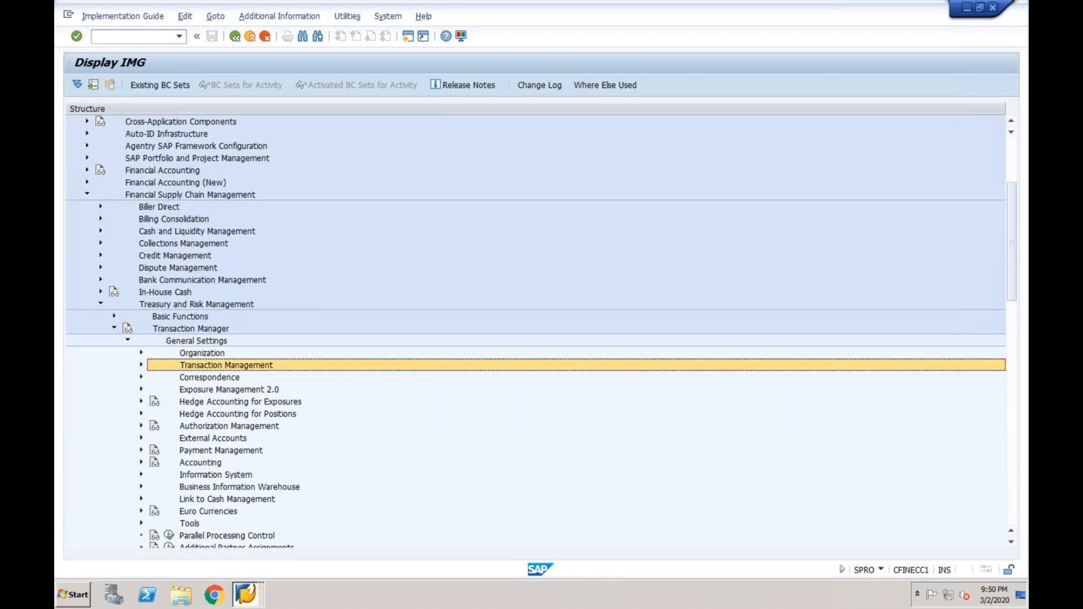
{"action": "key", "text": "Down"}
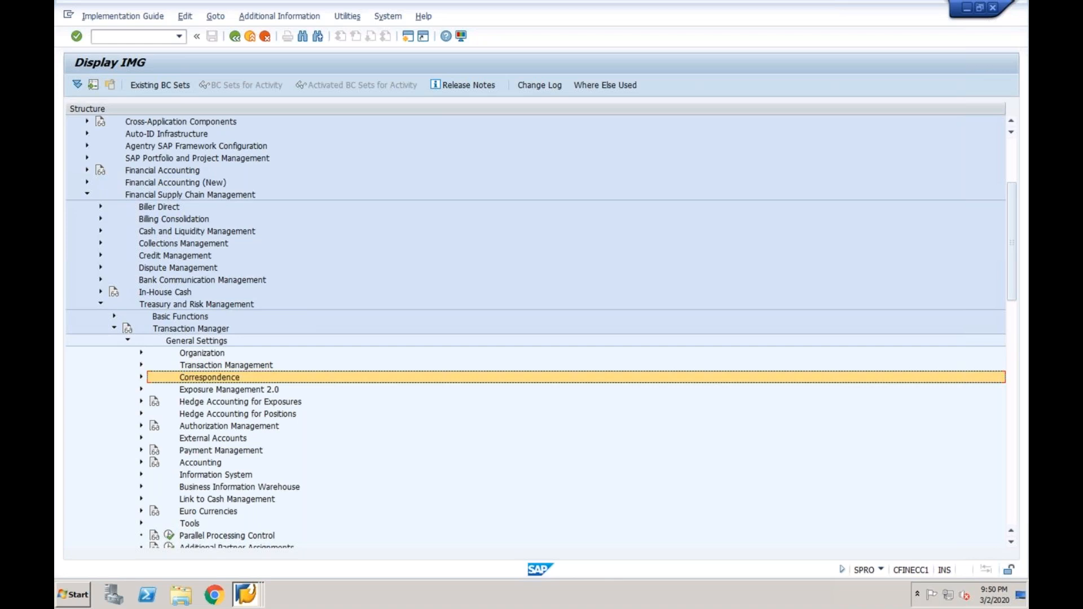
{"action": "key", "text": "Up"}
{"action": "key", "text": "Up"}
{"action": "key", "text": "Up"}
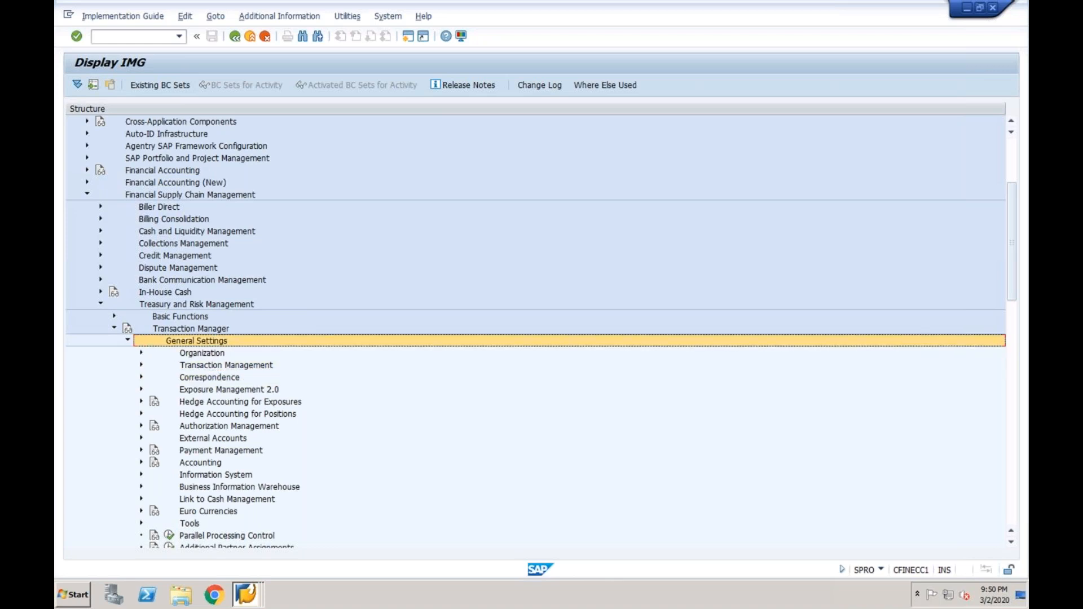
{"action": "key", "text": "Left"}
{"action": "key", "text": "Left"}
{"action": "key", "text": "Left"}
{"action": "key", "text": "Up"}
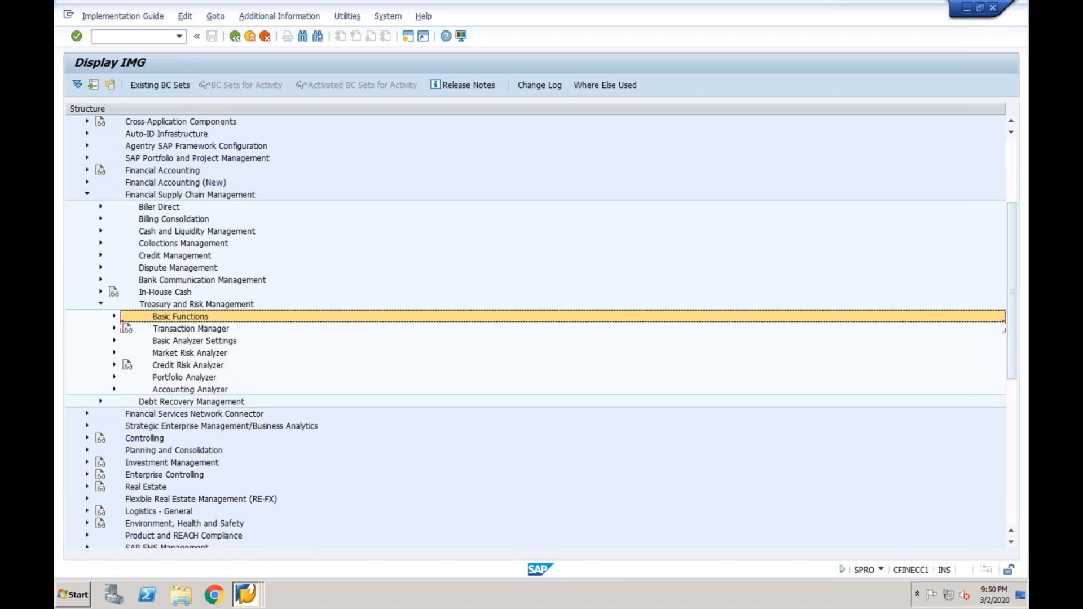
{"action": "key", "text": "Up"}
{"action": "key", "text": "Left"}
{"action": "key", "text": "Up"}
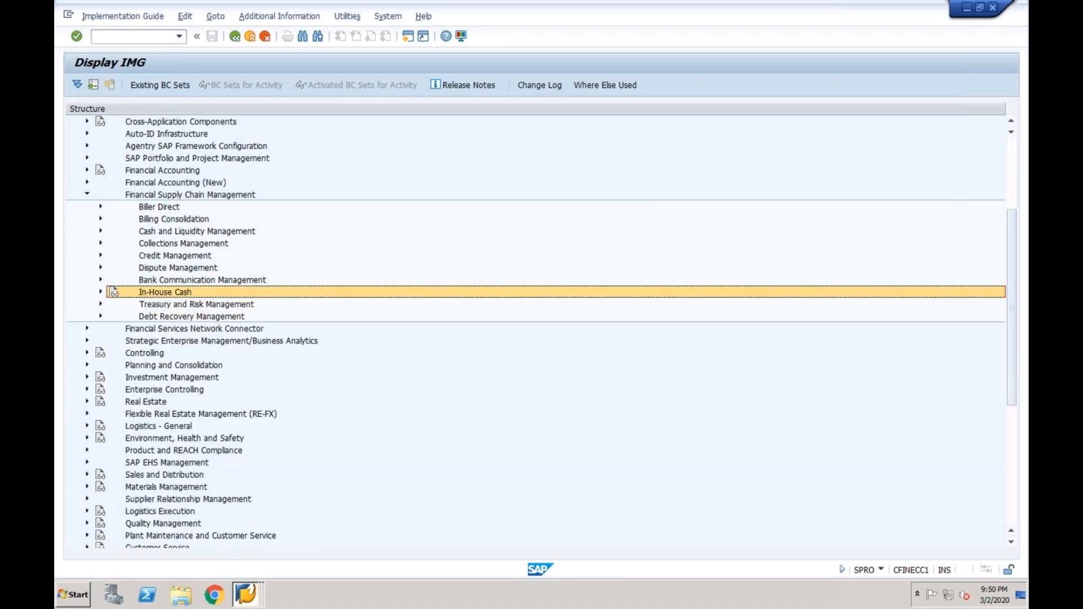
{"action": "key", "text": "Up"}
{"action": "key", "text": "Up"}
{"action": "key", "text": "Up"}
{"action": "key", "text": "Up"}
{"action": "key", "text": "Up"}
{"action": "key", "text": "Left"}
{"action": "key", "text": "Left"}
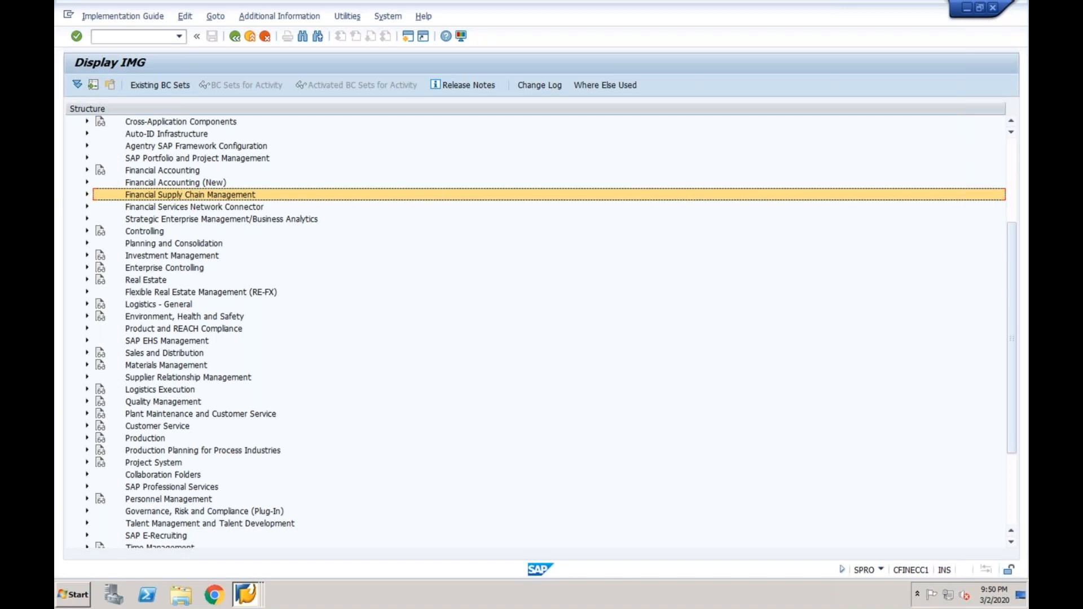
{"action": "left_click", "coordinate": [235, 37]}
{"action": "left_click", "coordinate": [235, 36]}
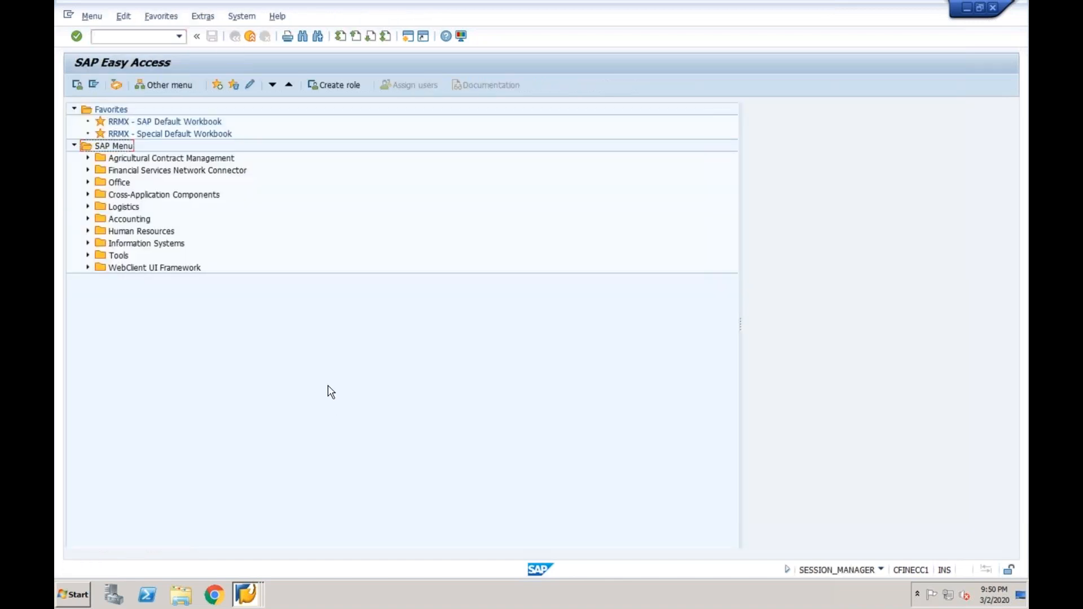